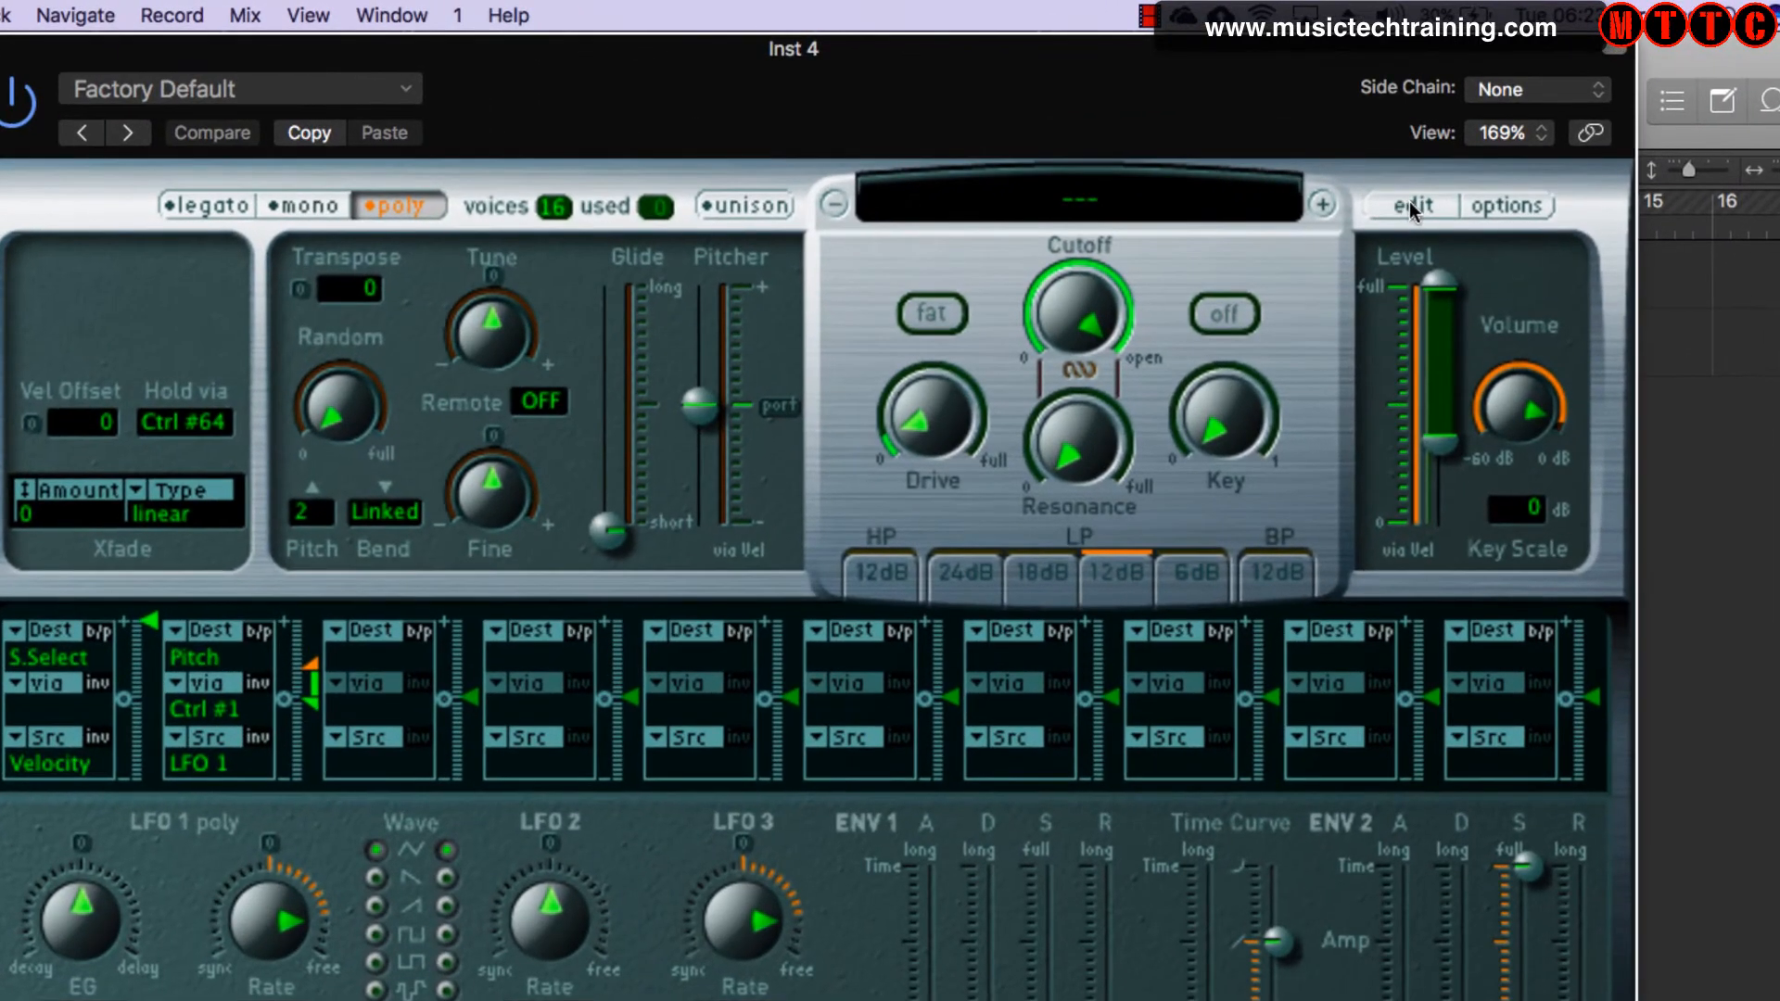
- Open the EXS24 Instrument Editor for the empty sampler and add a new zone to the instrument
click(1417, 203)
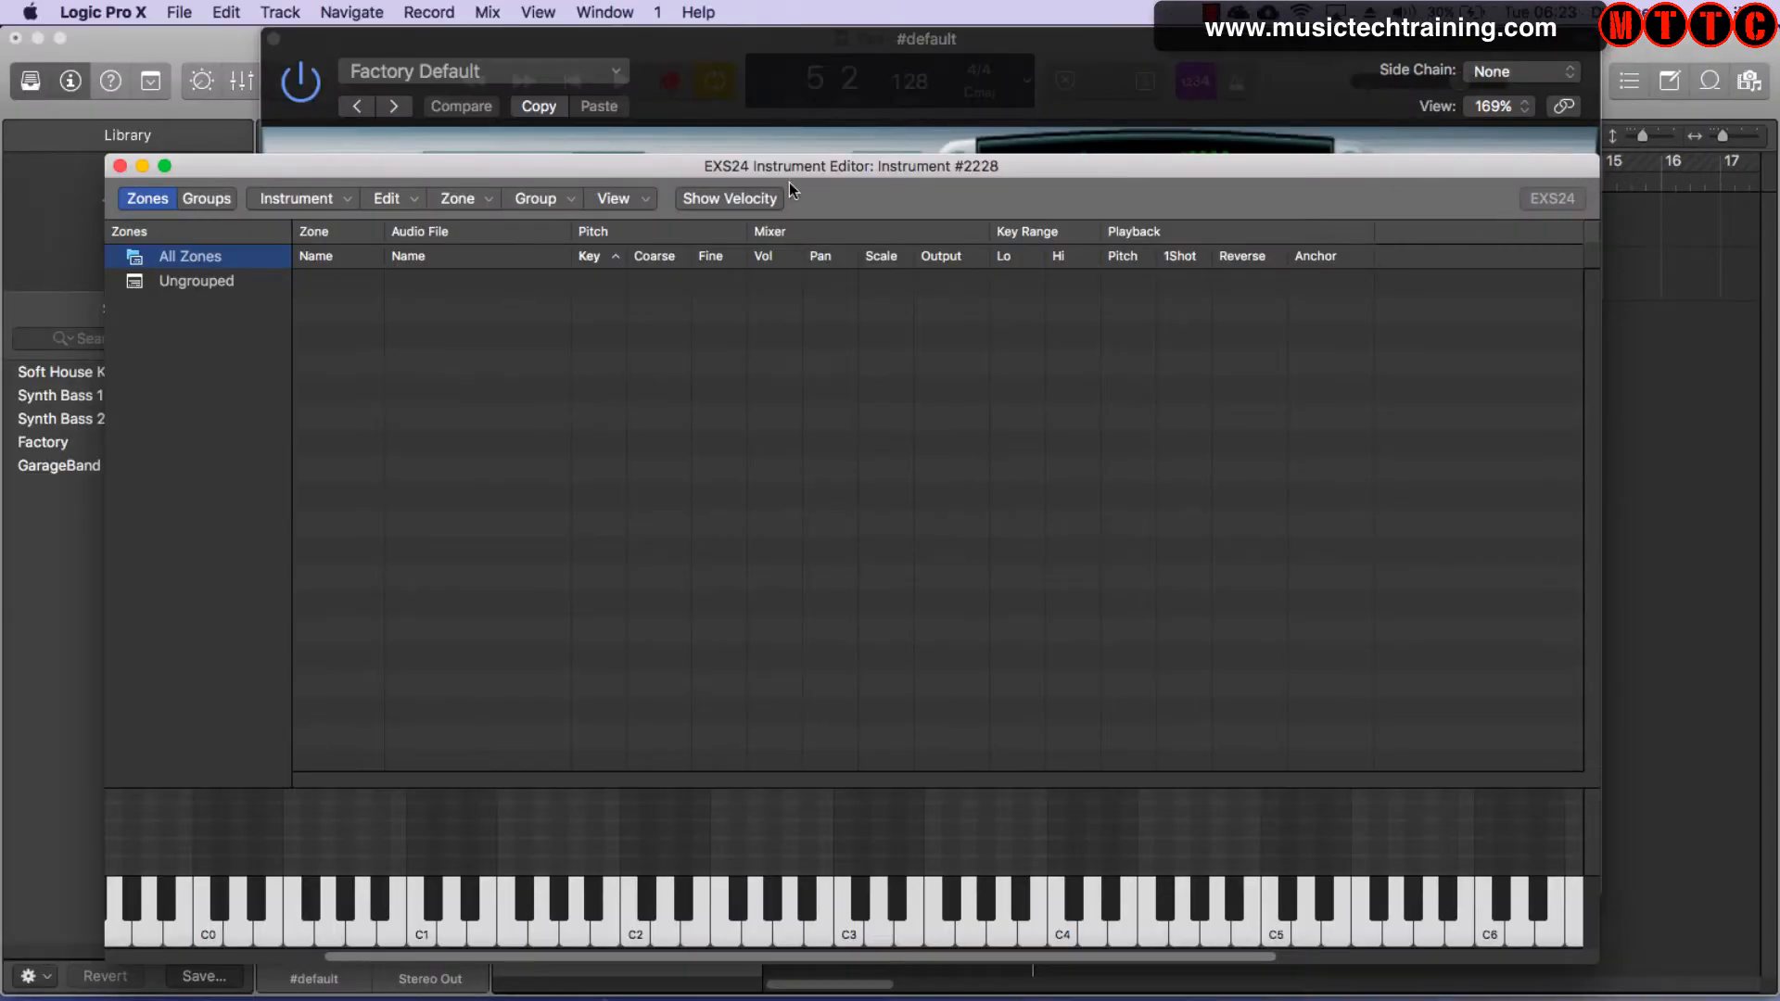
drag(782, 170, 843, 11)
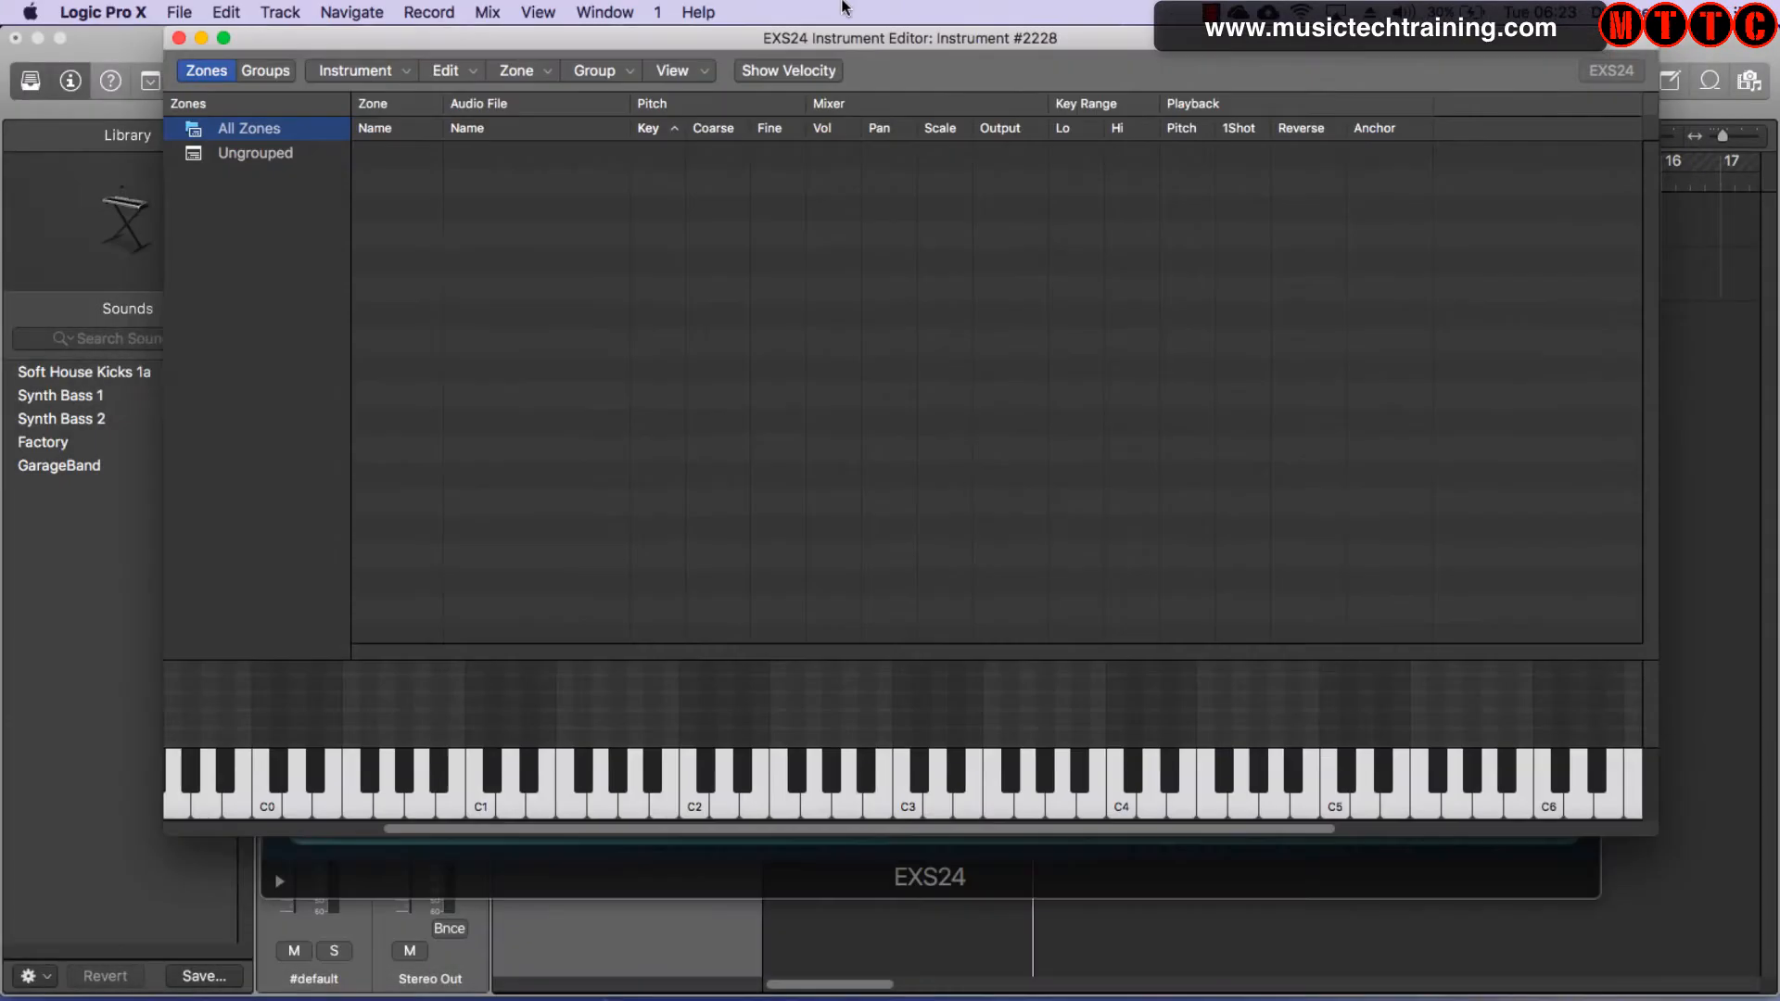
click(515, 73)
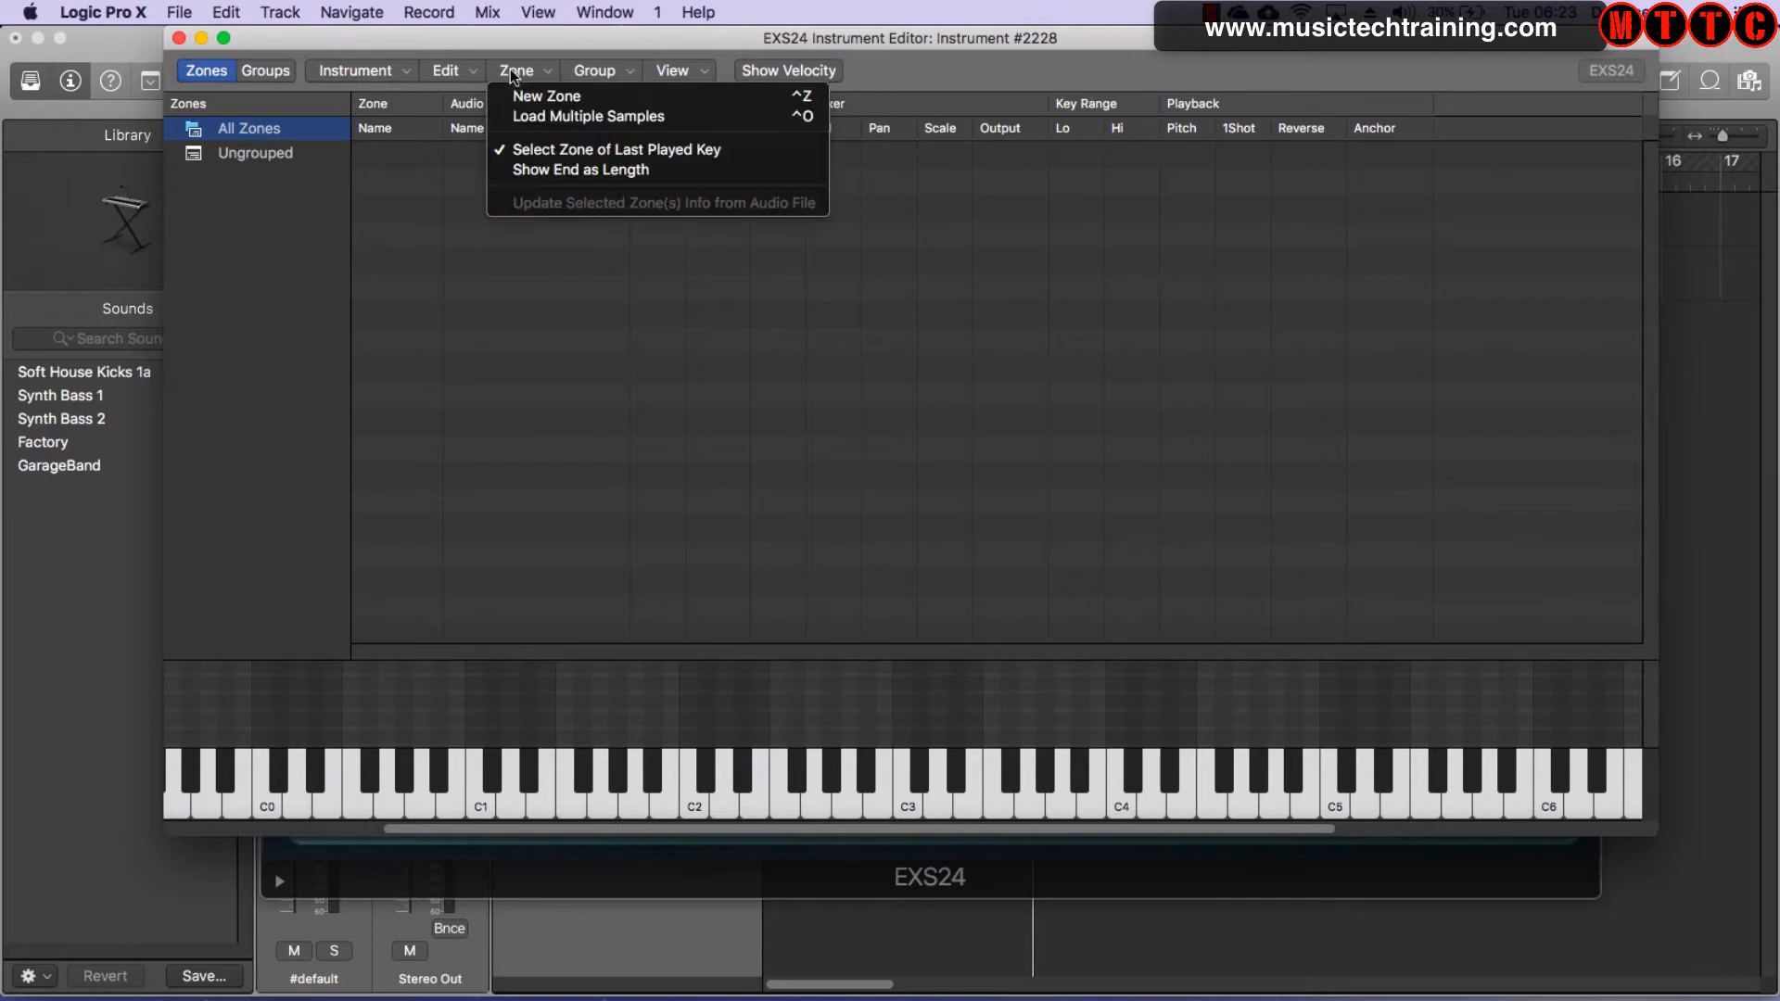
click(575, 102)
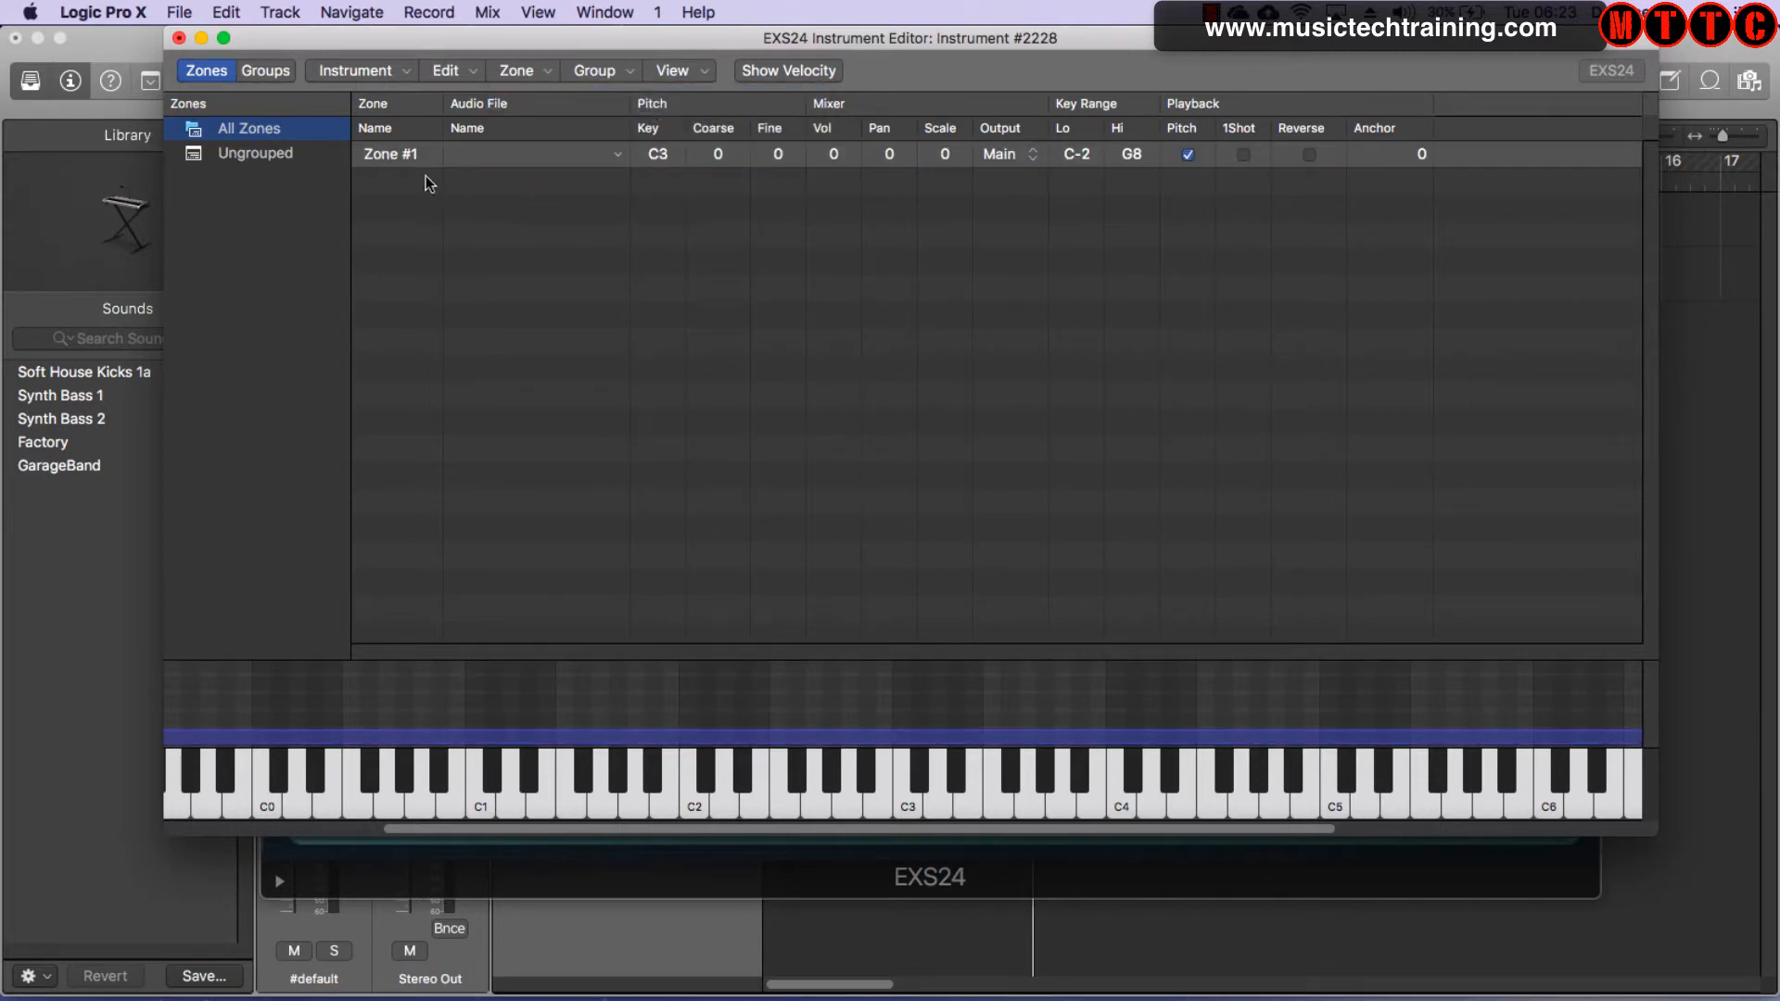
- Load the audio sample Bass 2.wav into Zone #1 and audition it on the C3 key
click(618, 155)
click(689, 175)
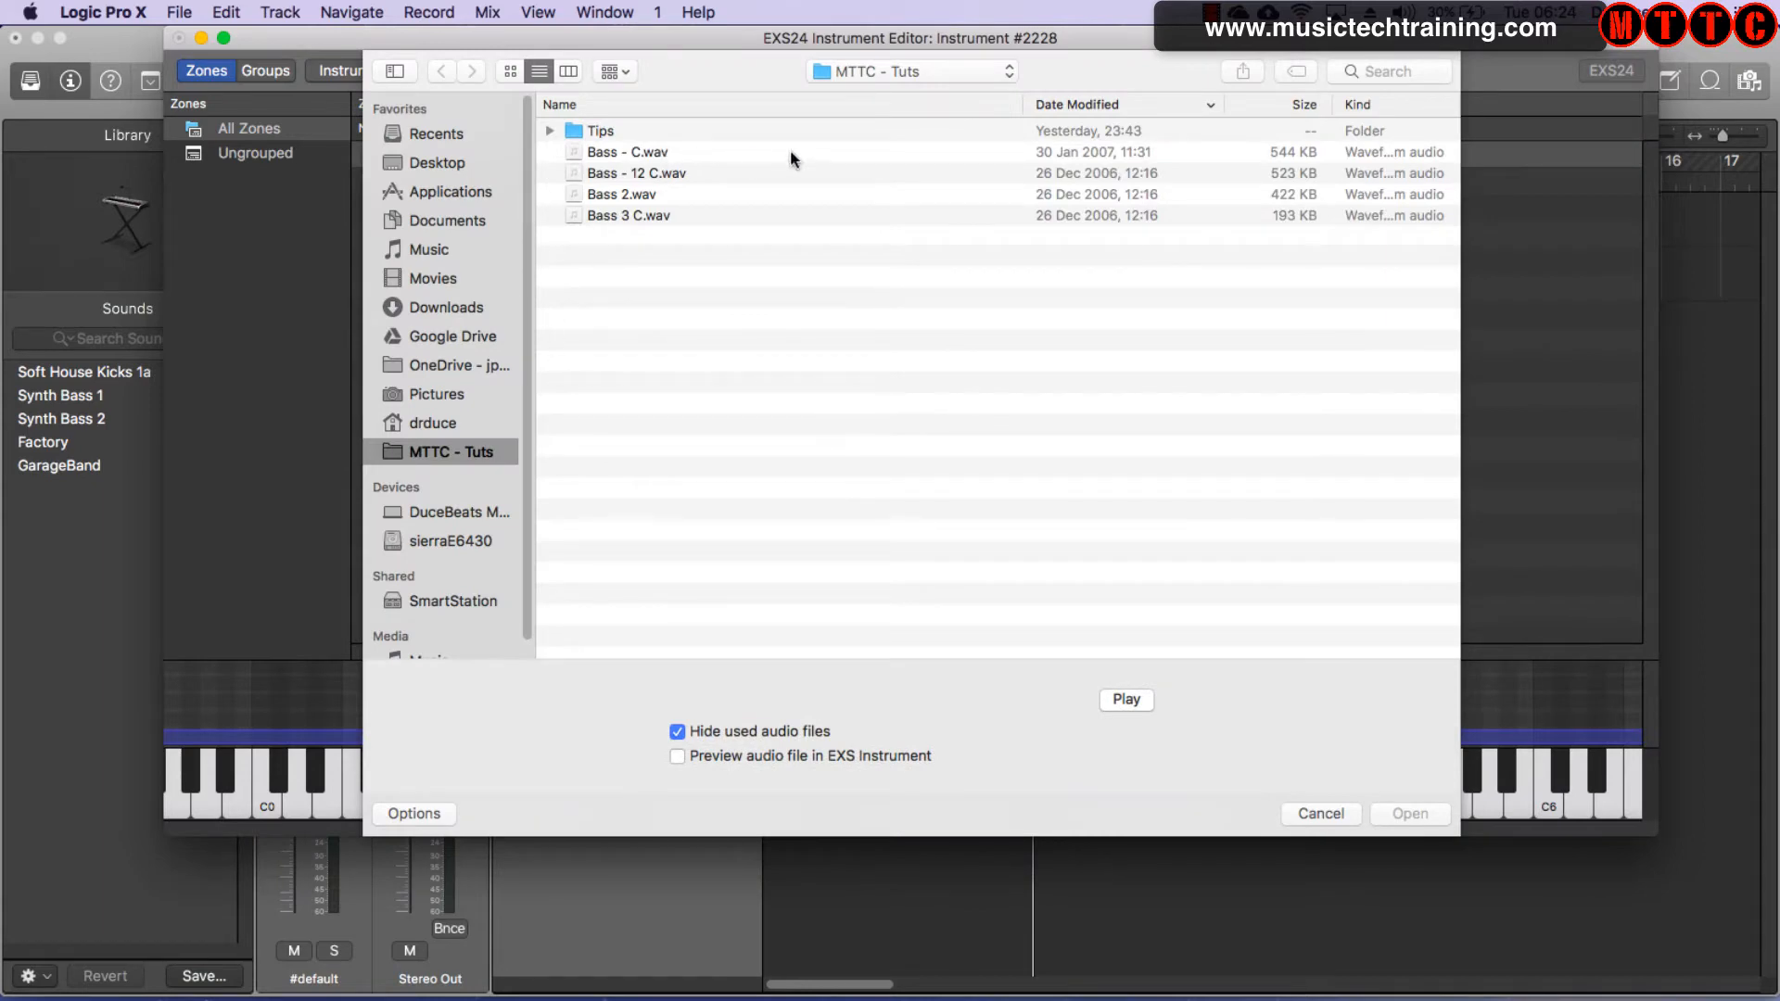
click(677, 191)
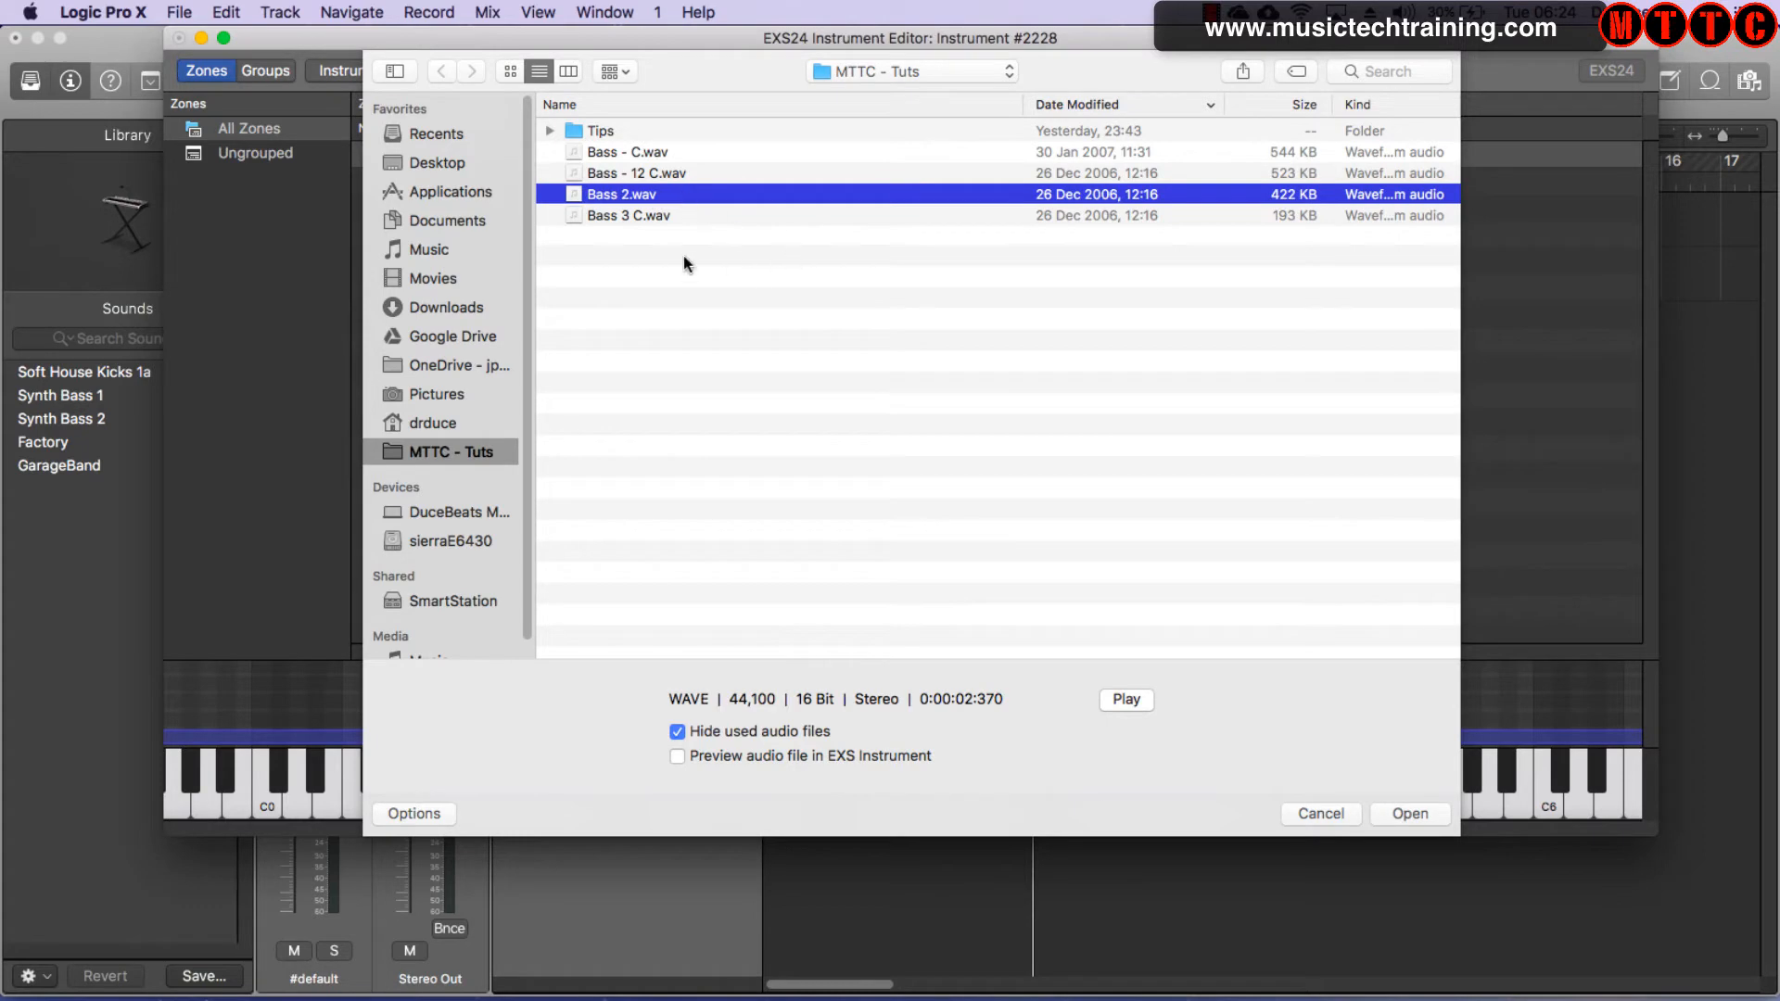
click(1413, 812)
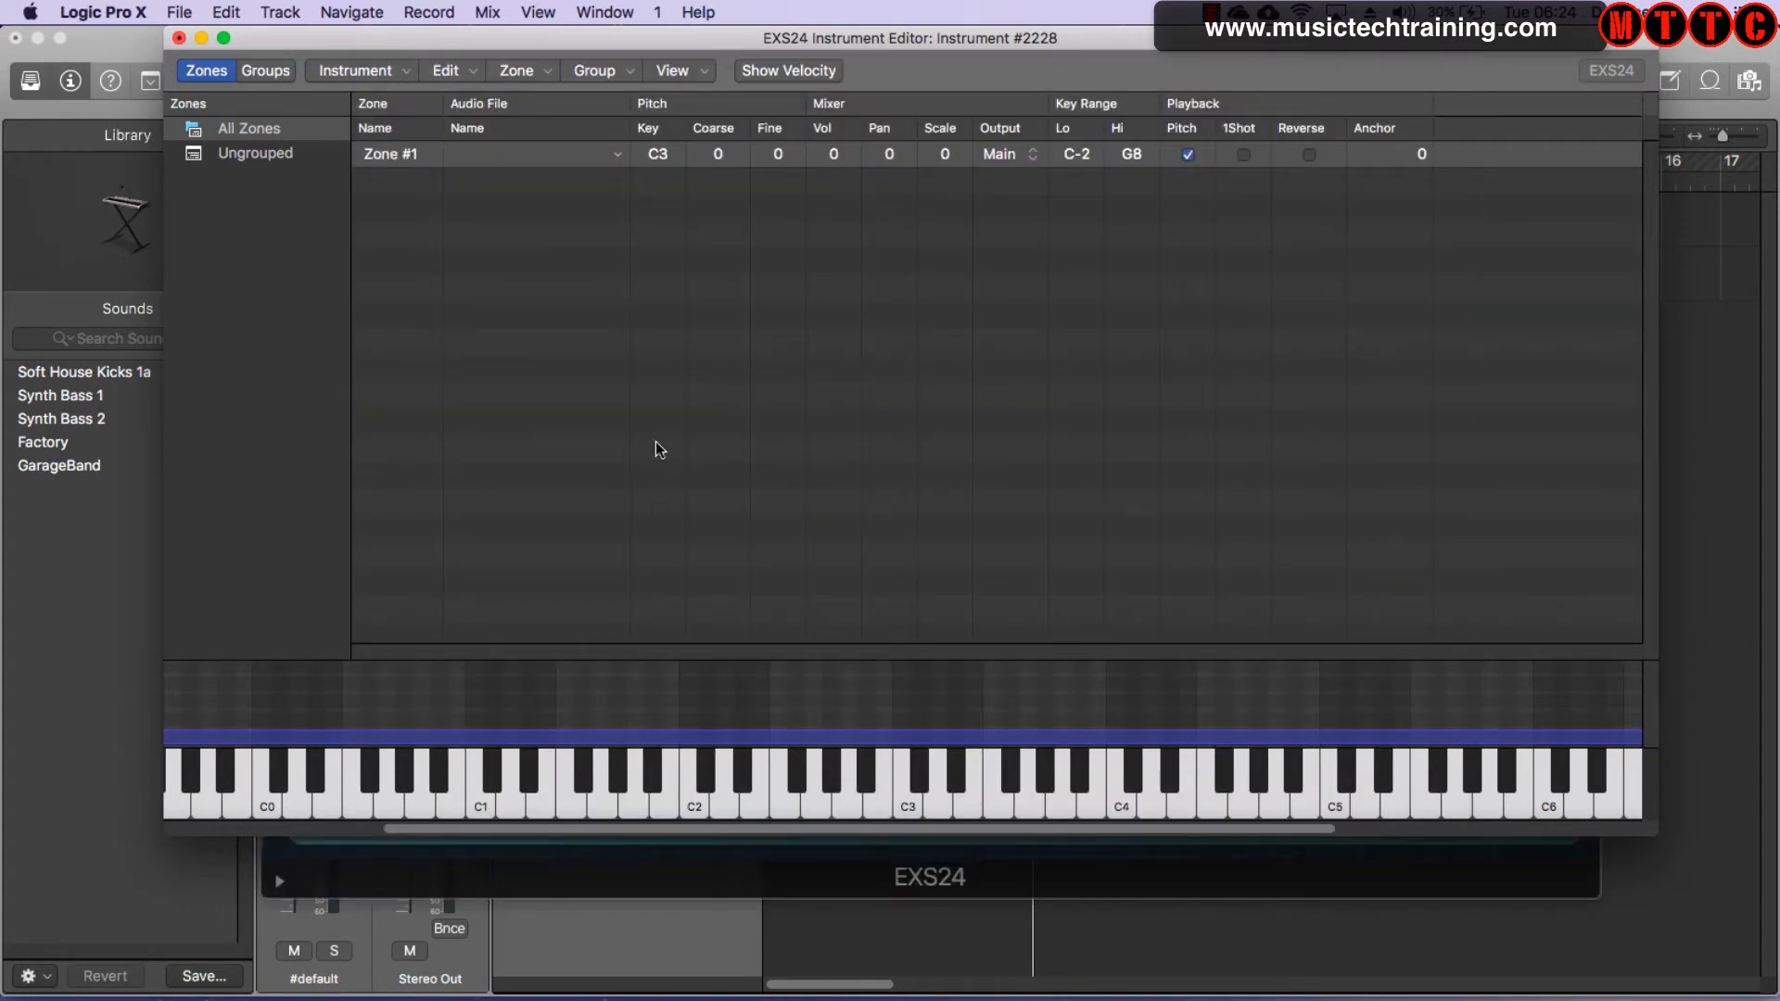
click(908, 799)
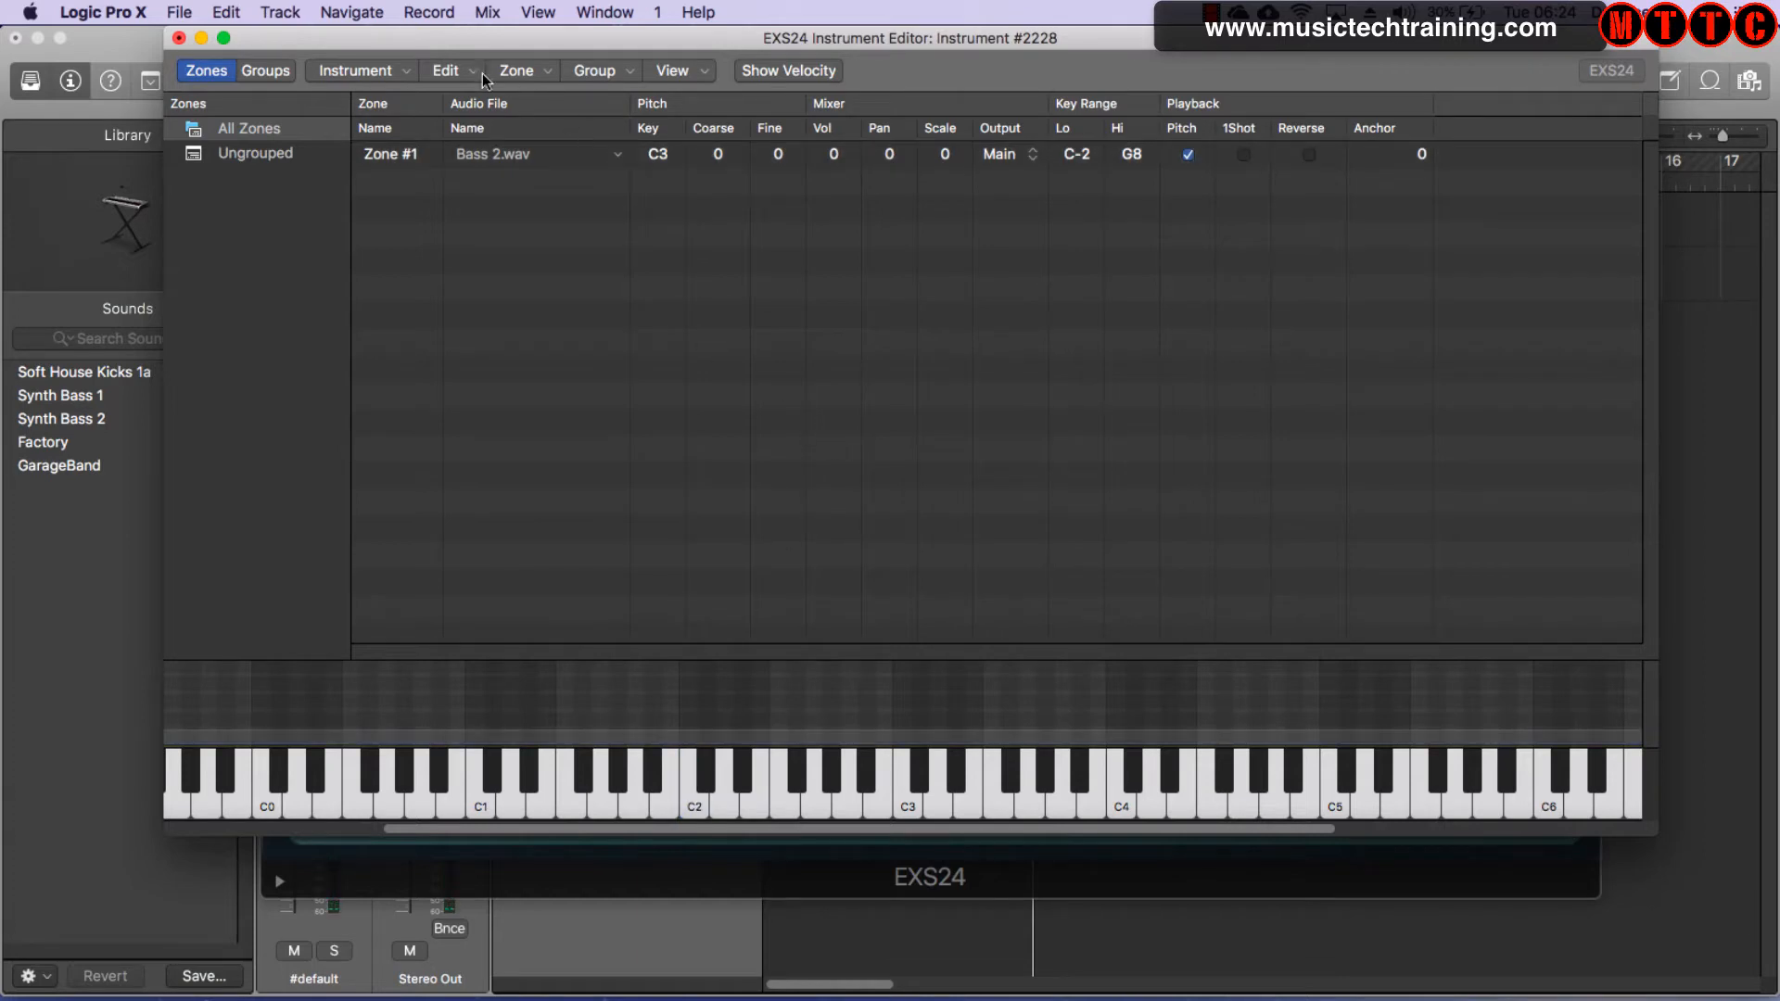
- Add a second zone with the sample Bass 3 C.wav and audition the two layered sounds on C3
click(534, 74)
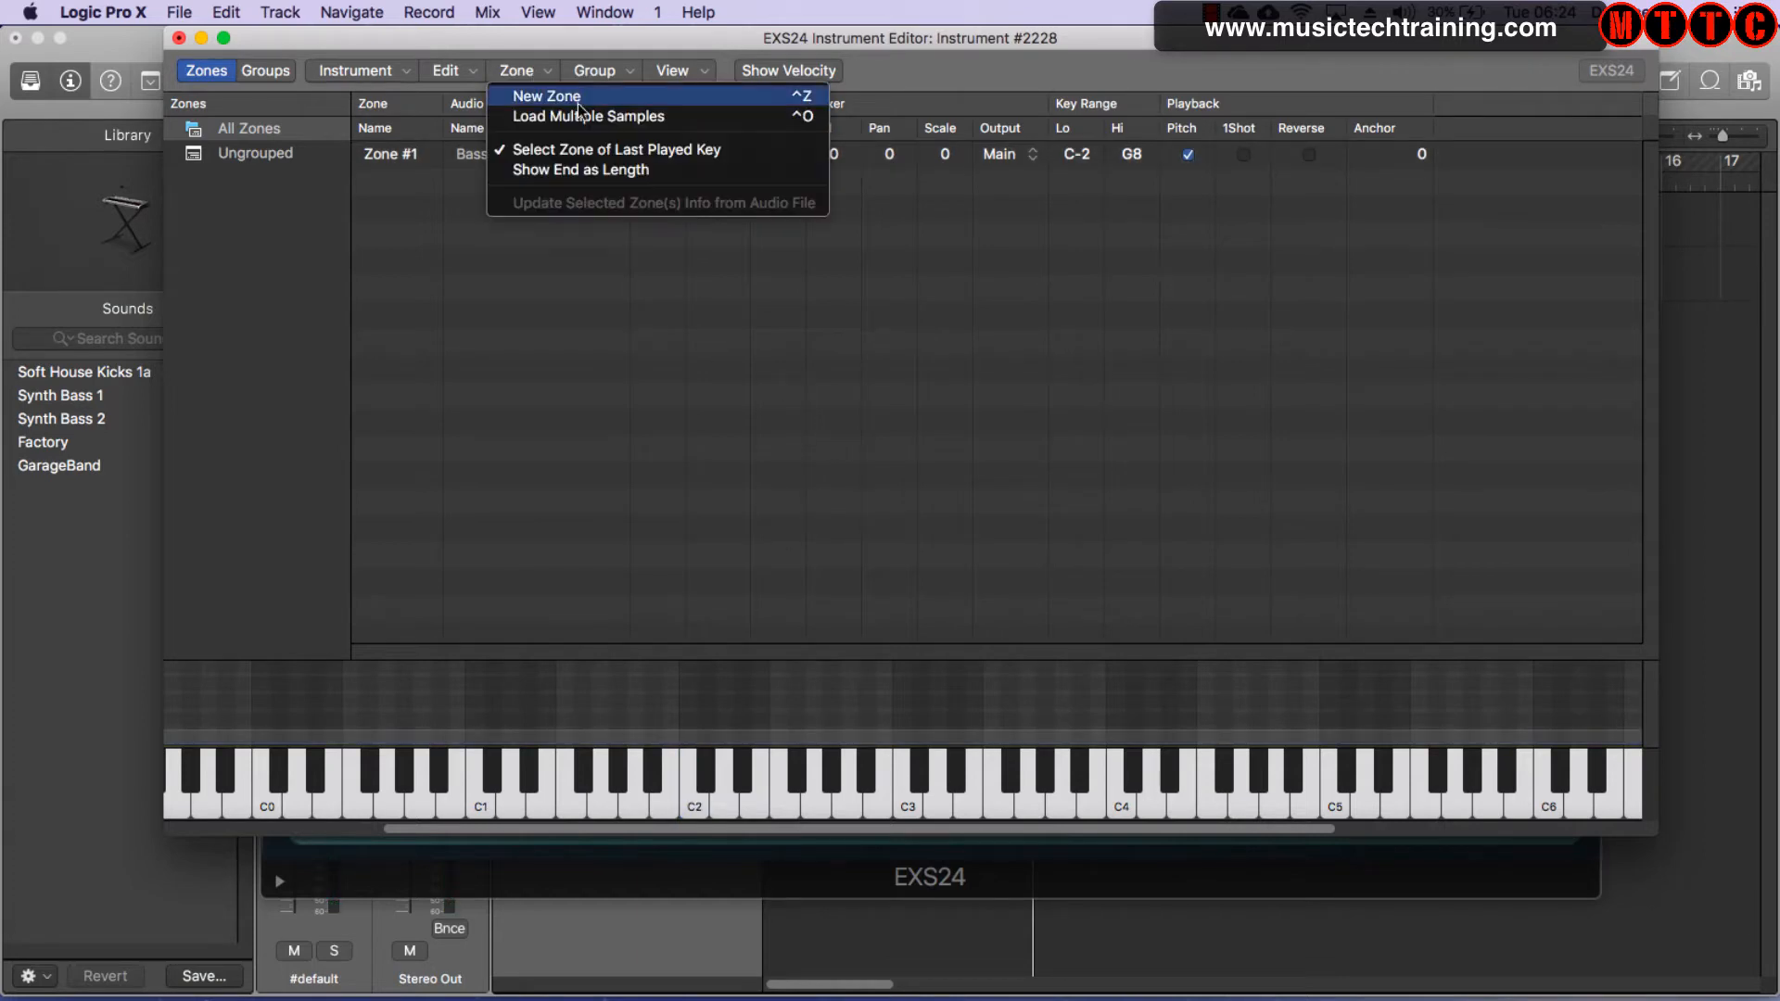
click(547, 96)
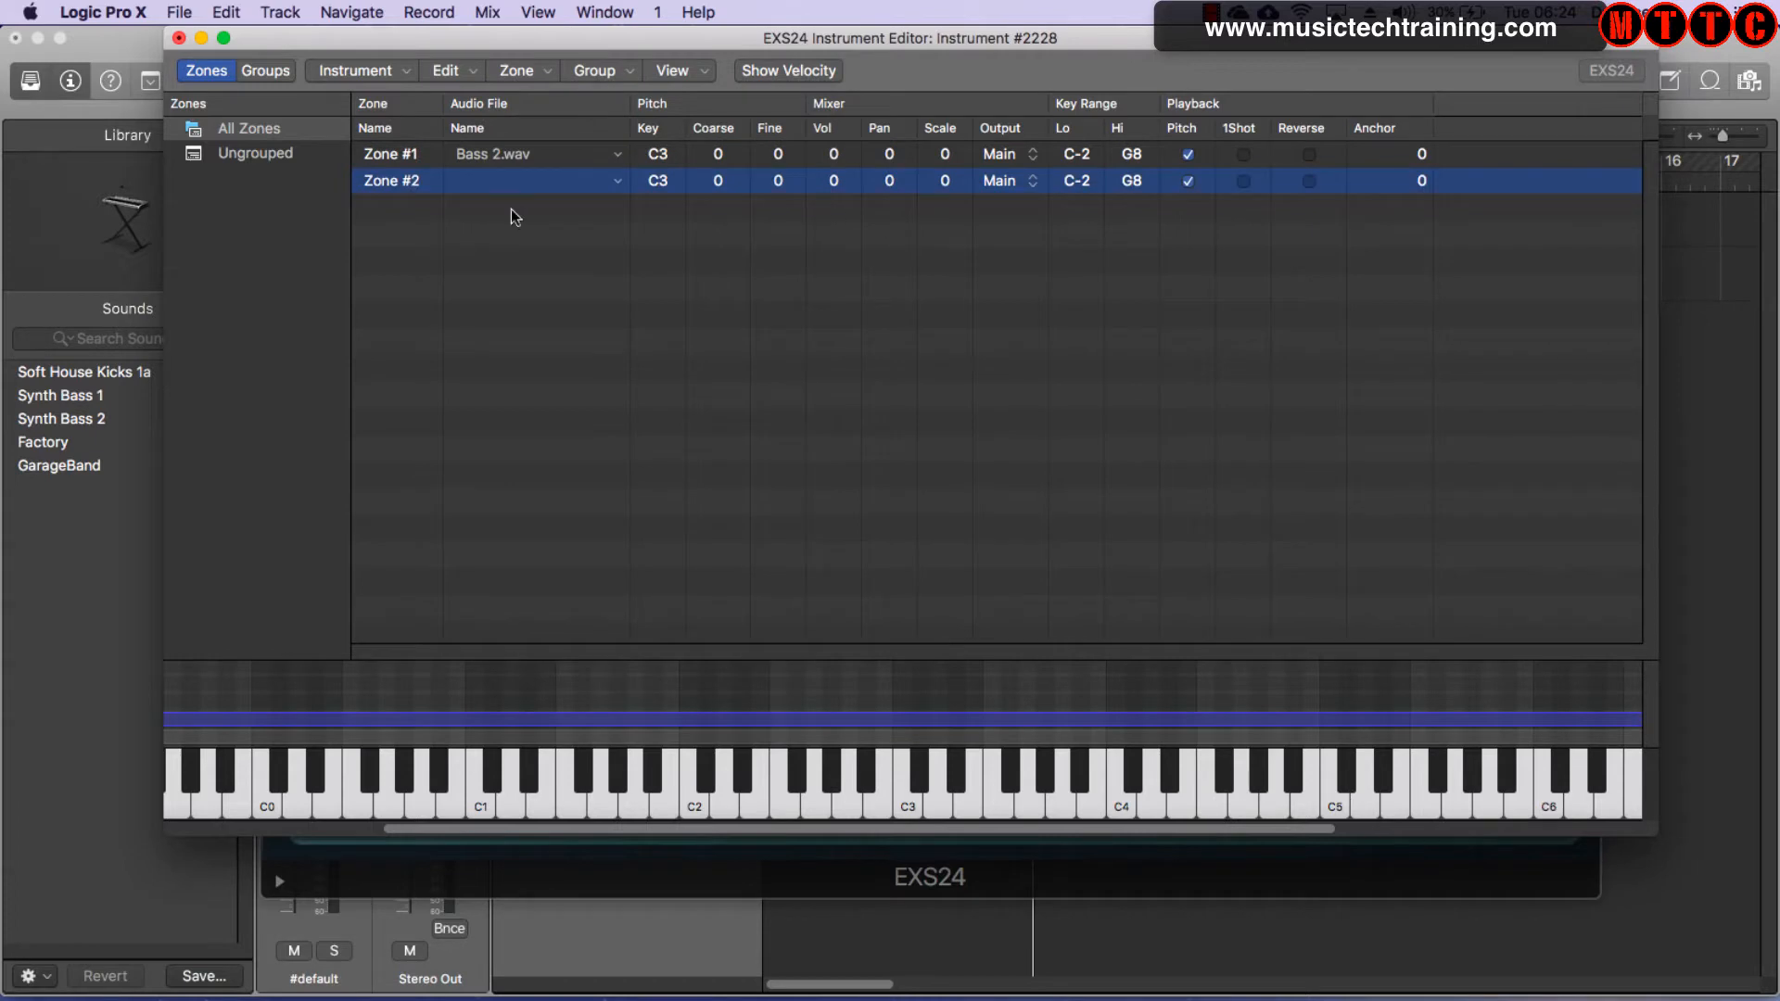
click(618, 181)
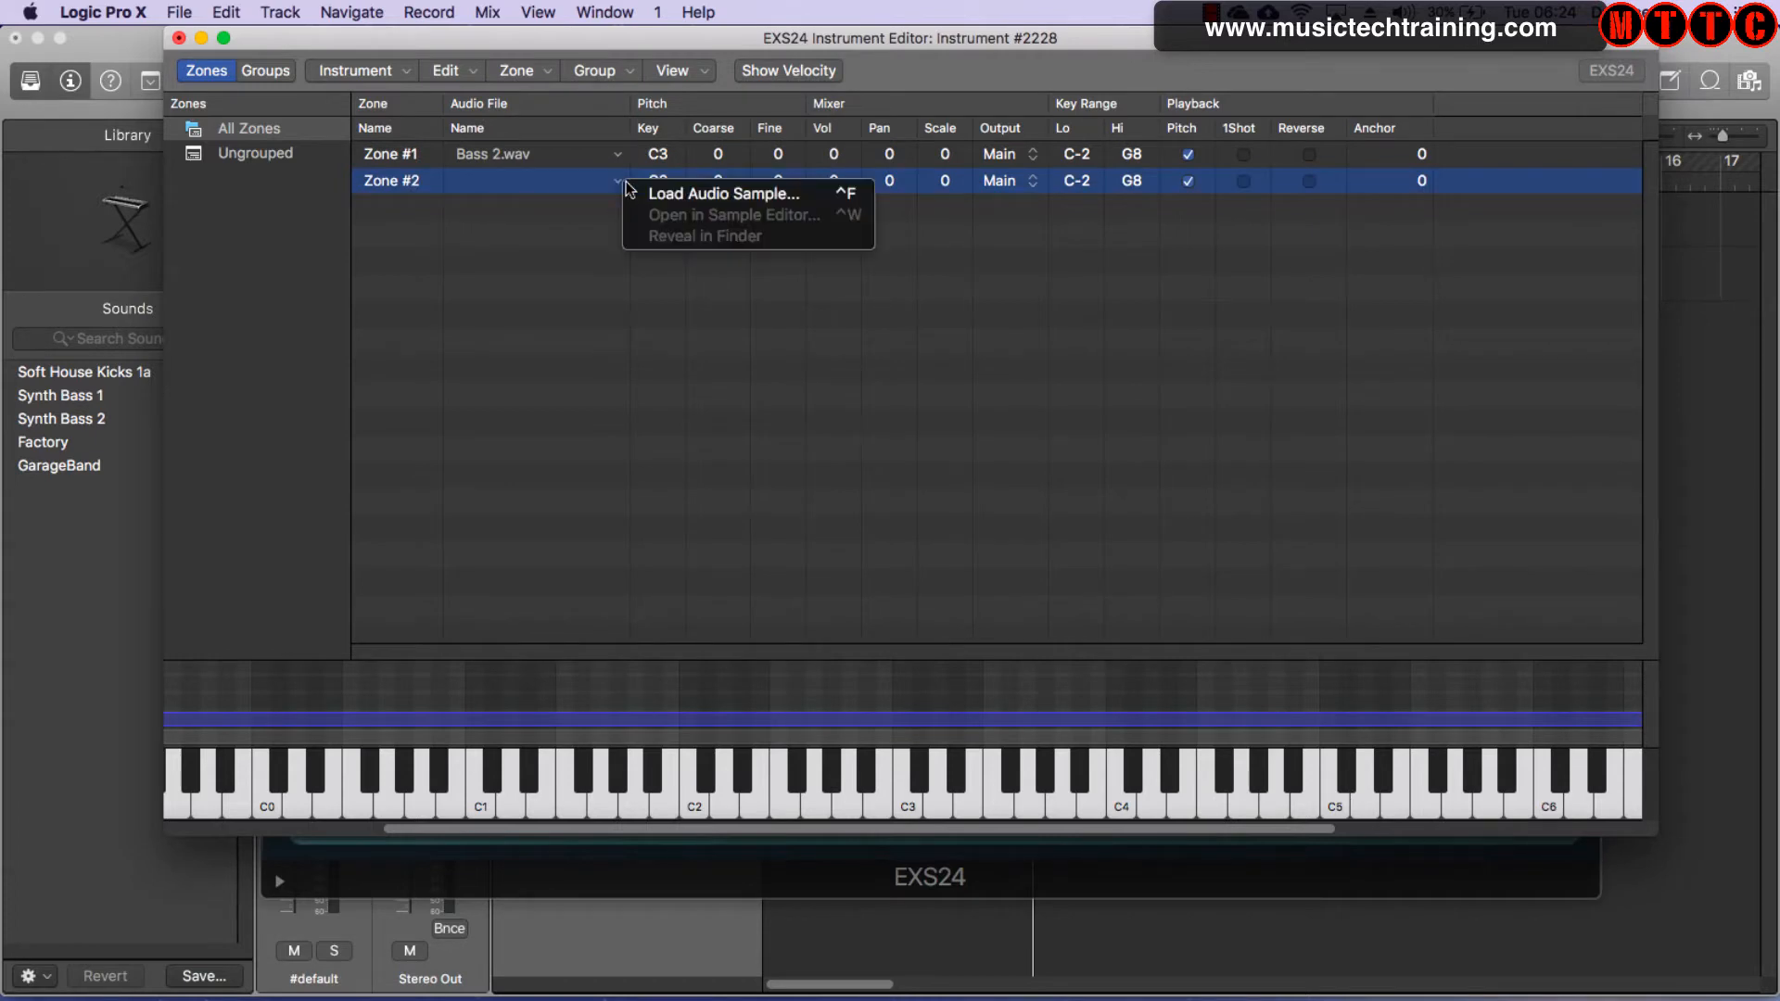
click(690, 195)
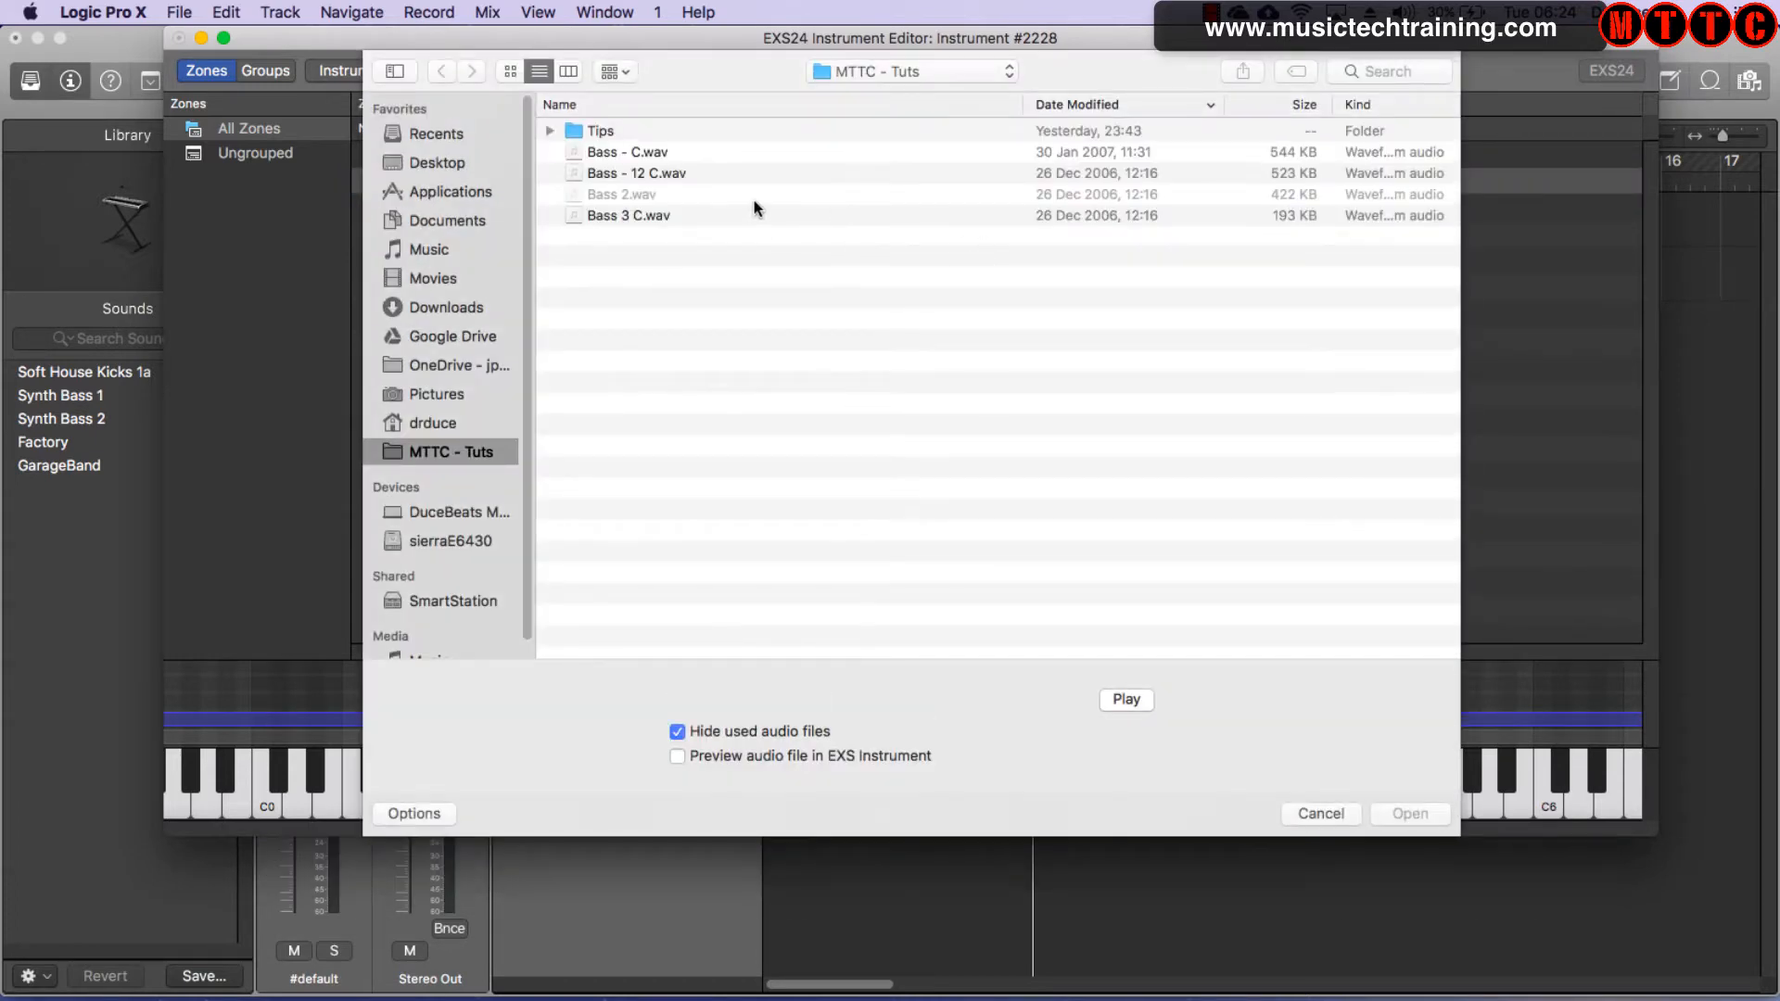
click(607, 215)
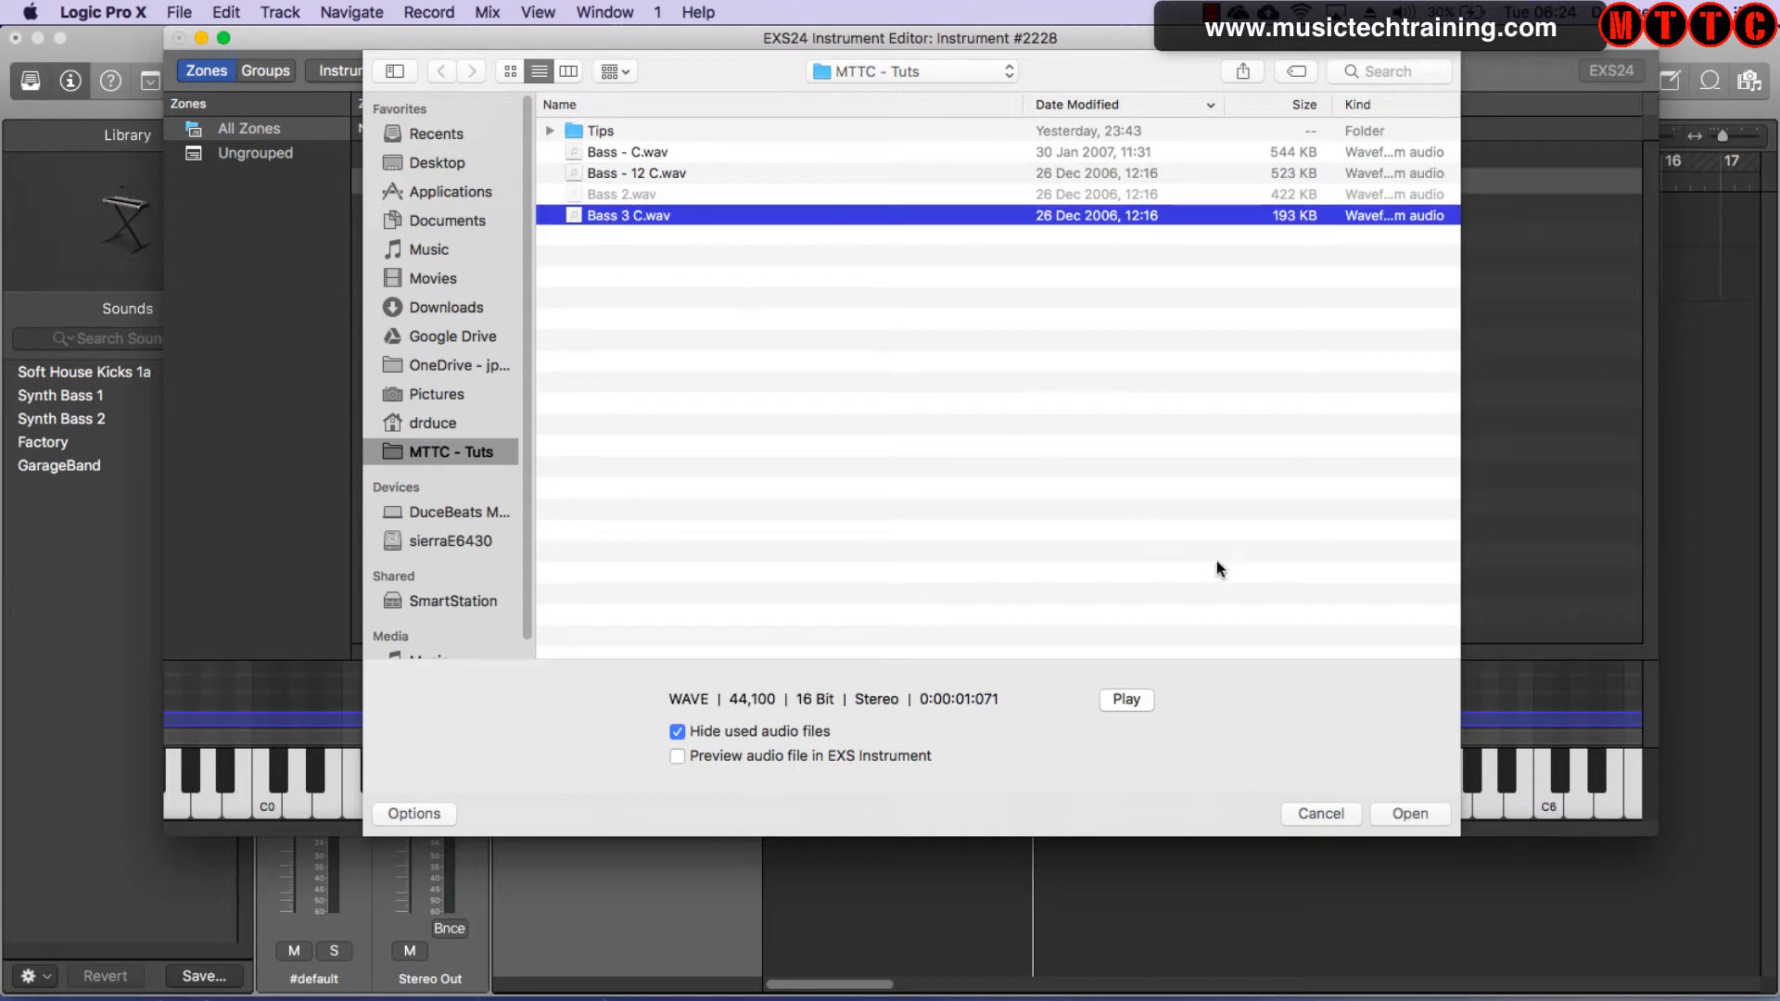
click(1411, 813)
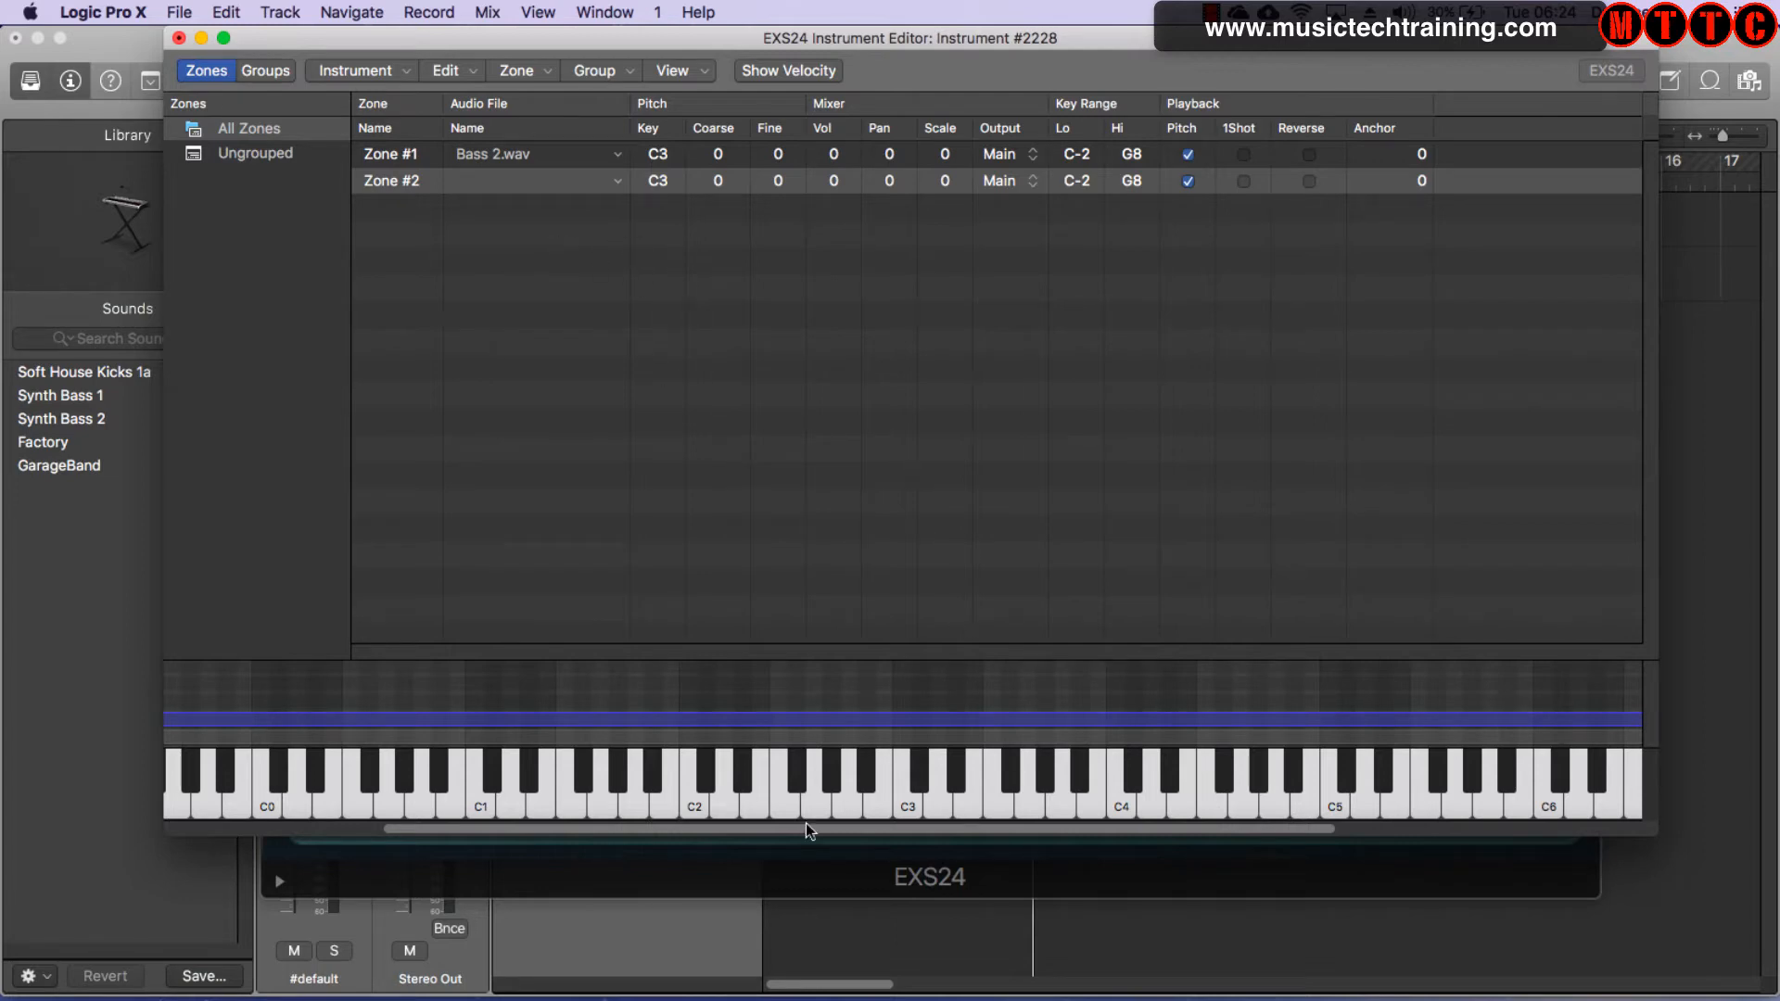
click(897, 794)
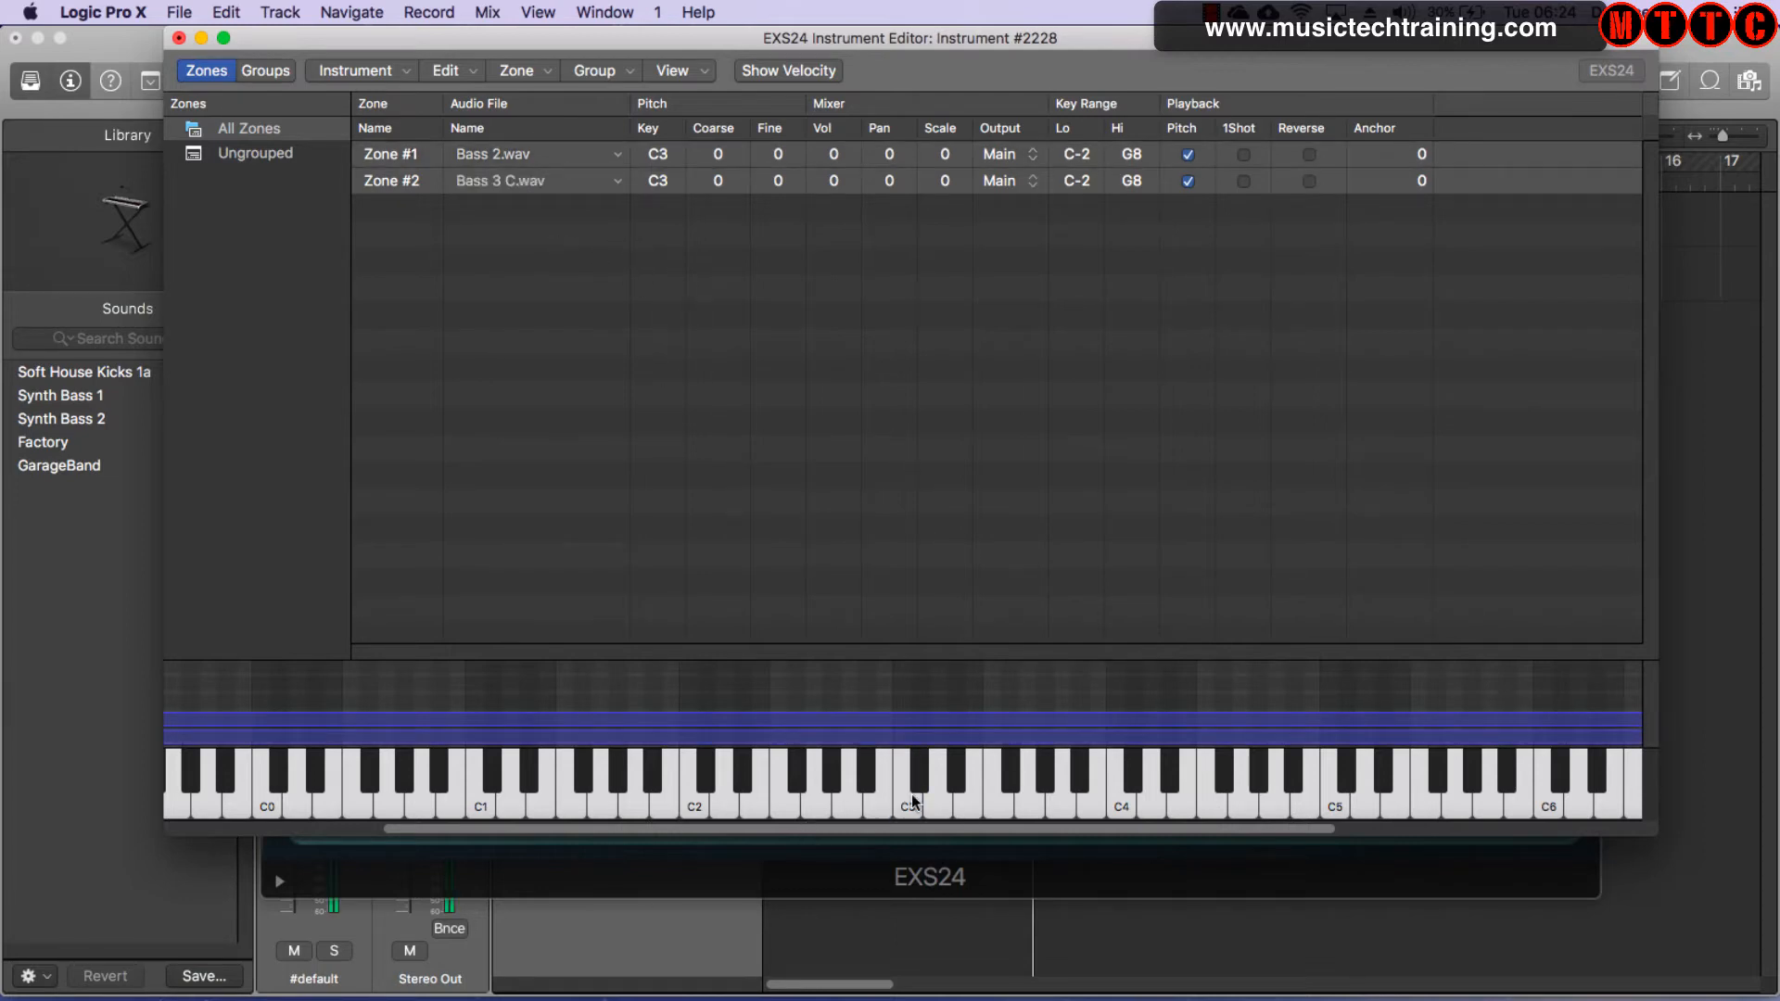
click(904, 795)
- Select both zones and lower their mixer volume together to the minimum of -96
key(super+a)
double_click(833, 156)
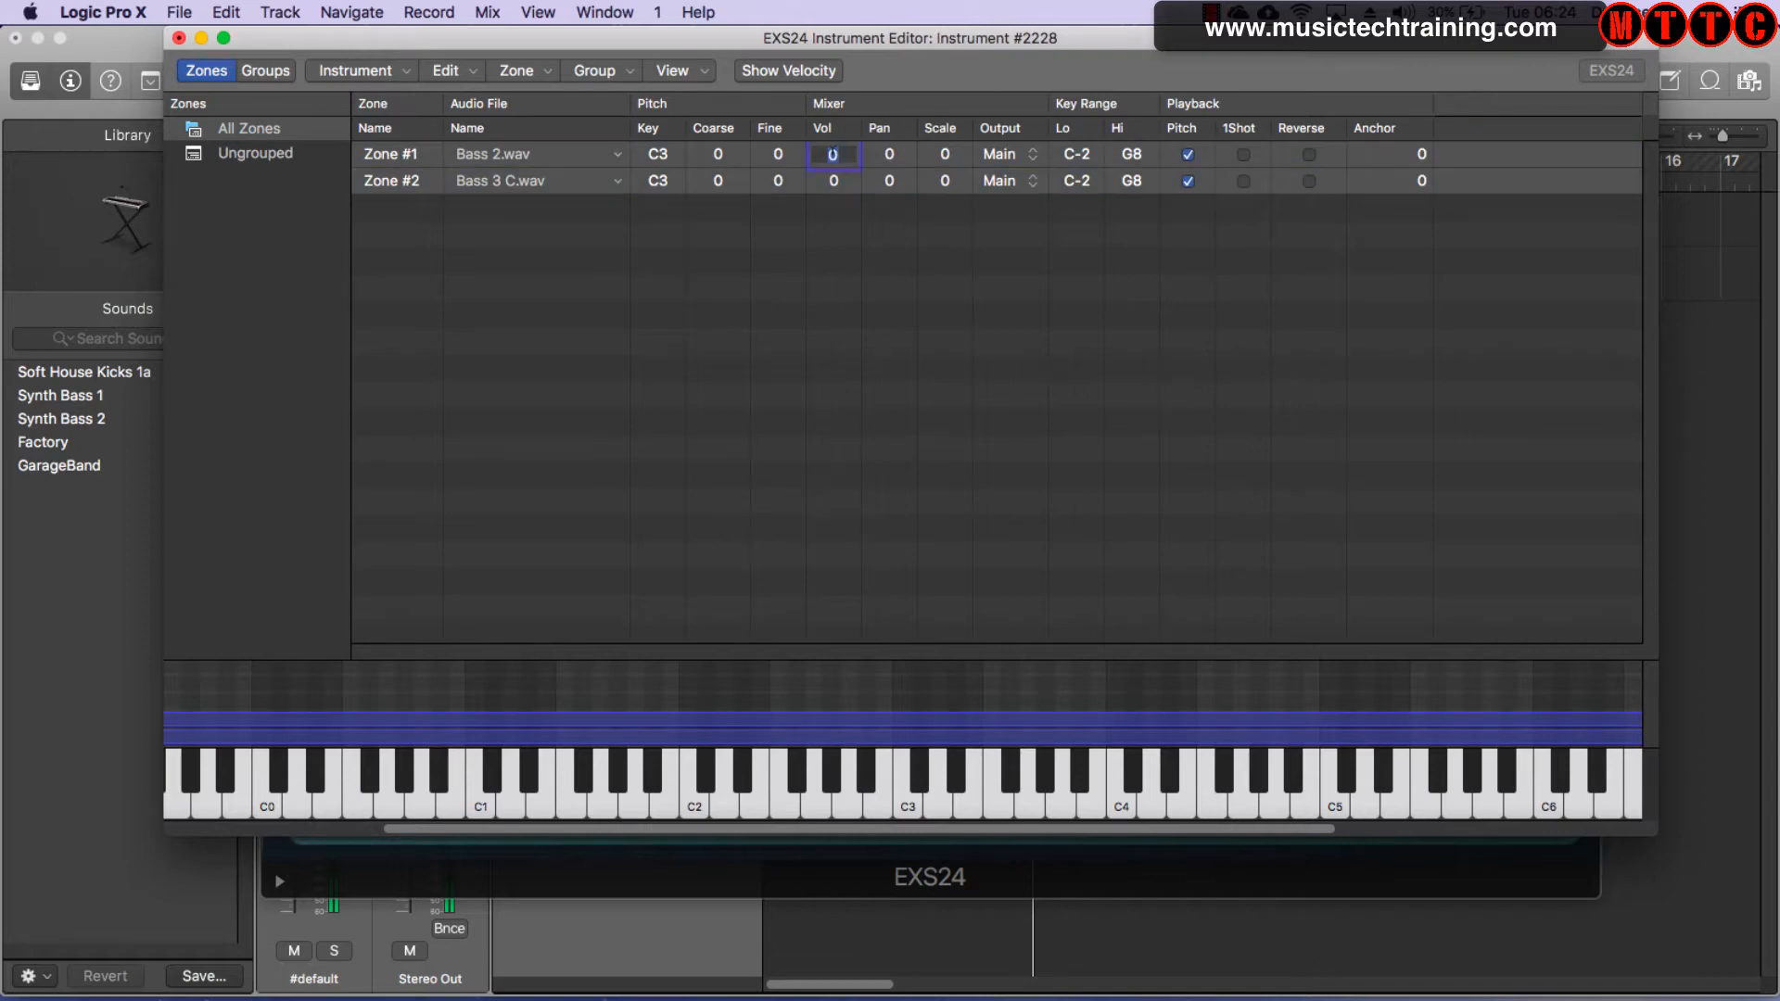
text(-99)
key(Return)
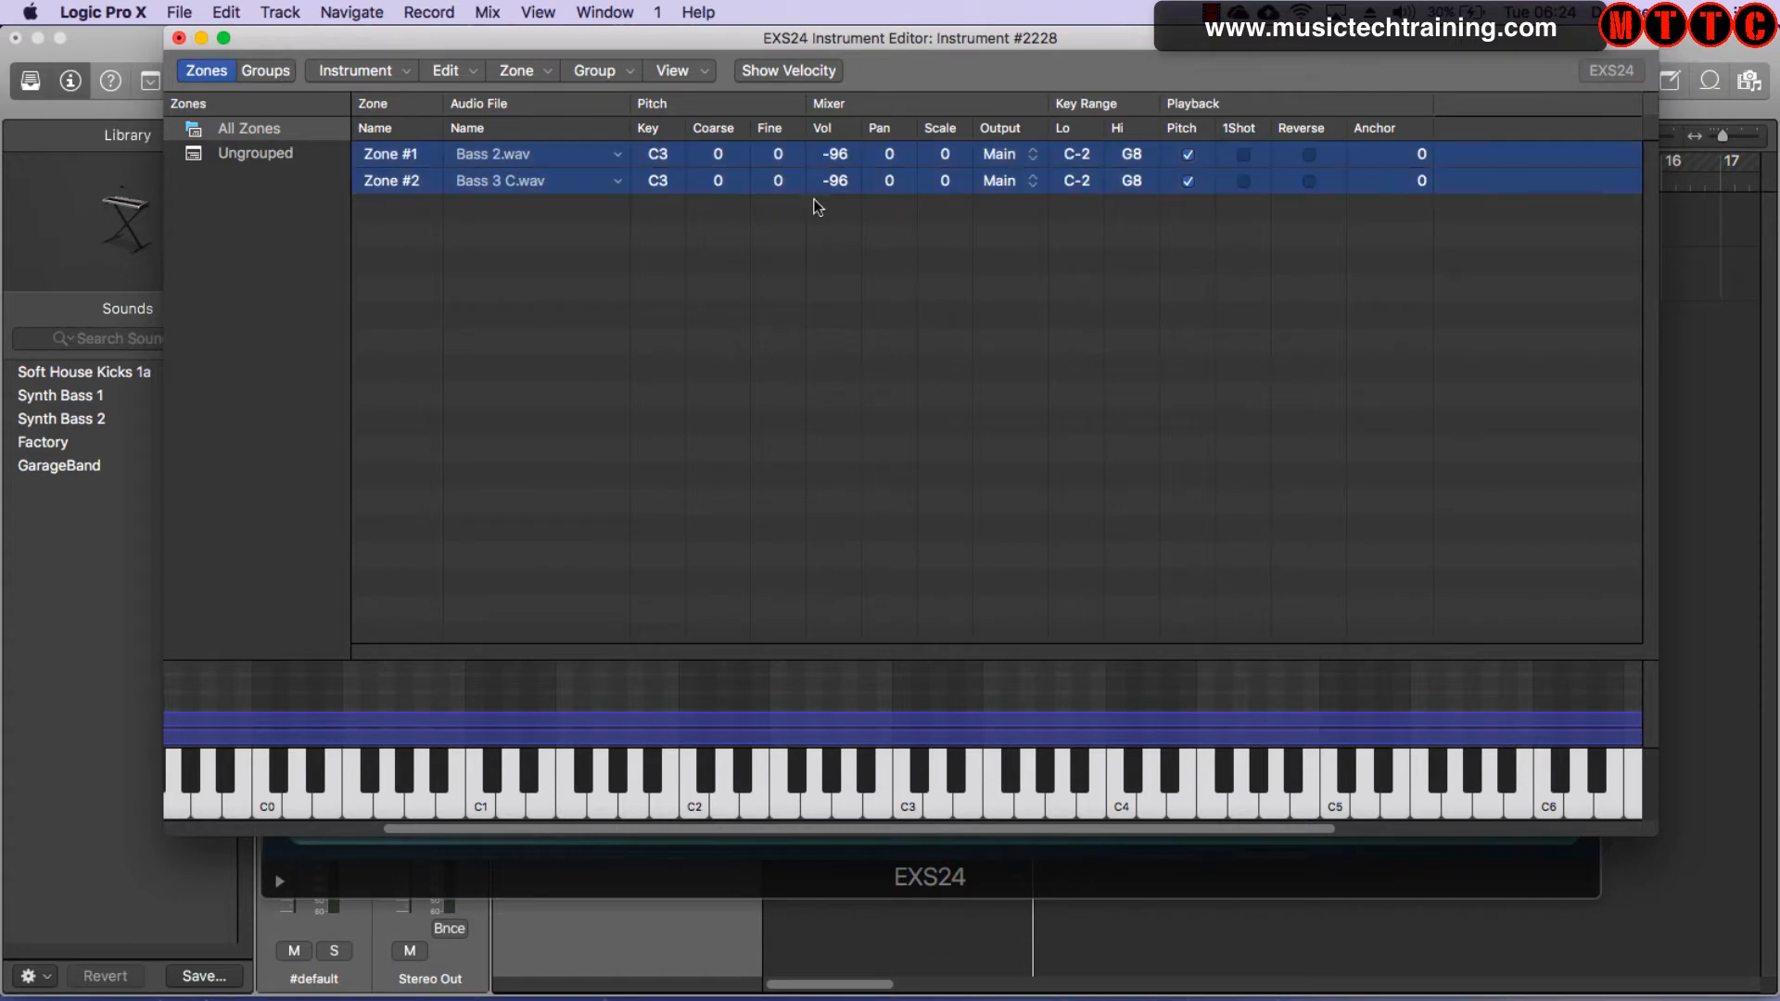
- Set only Zone #2's volume to 0 and audition Bass 3 C.wav alone on C3
click(872, 245)
double_click(834, 182)
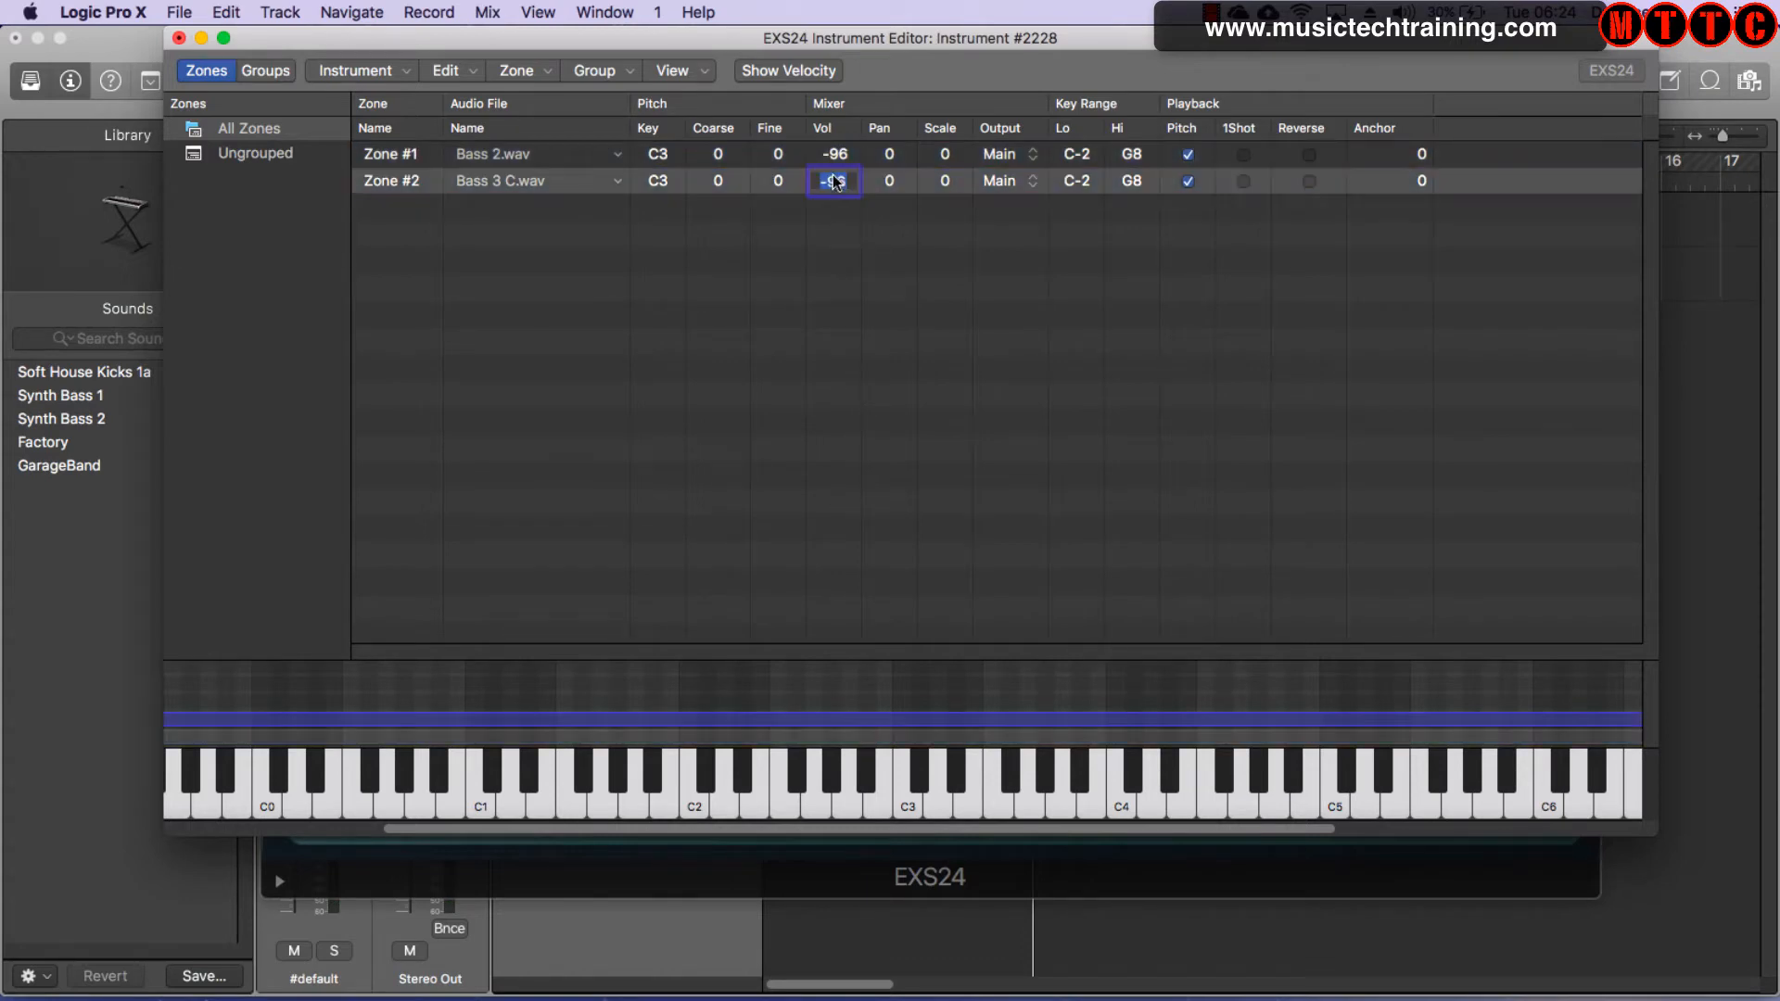
text(0)
key(Return)
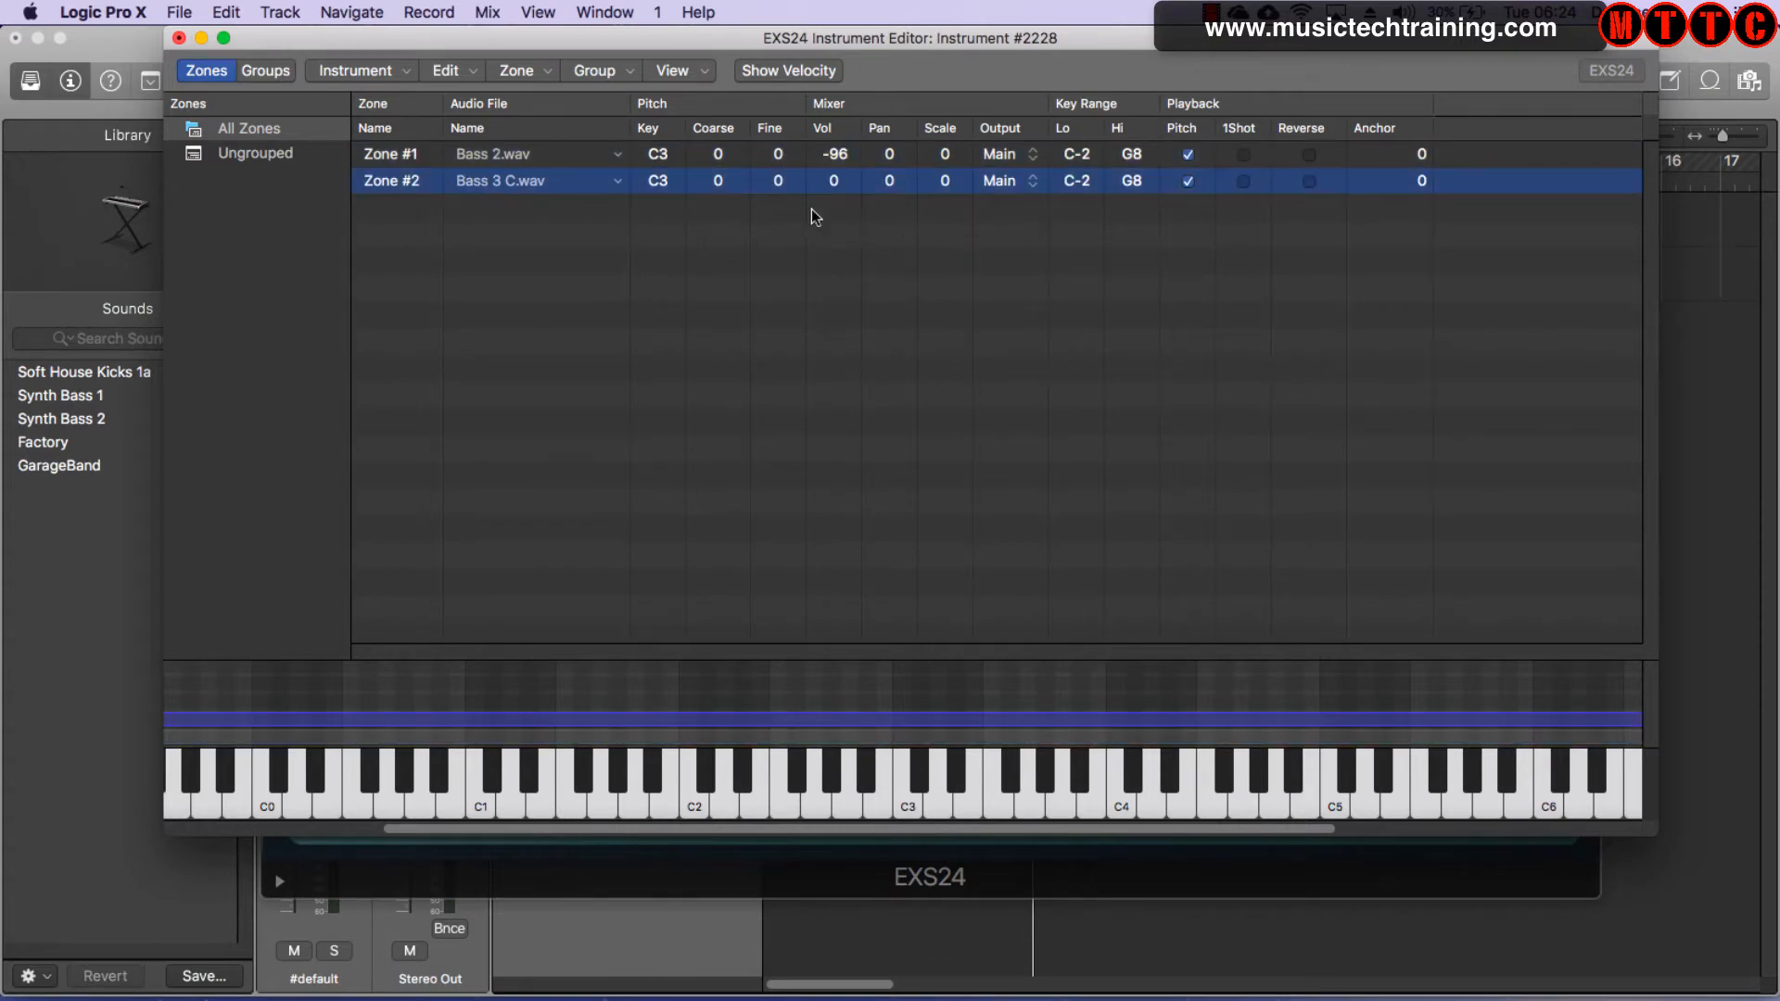
click(897, 812)
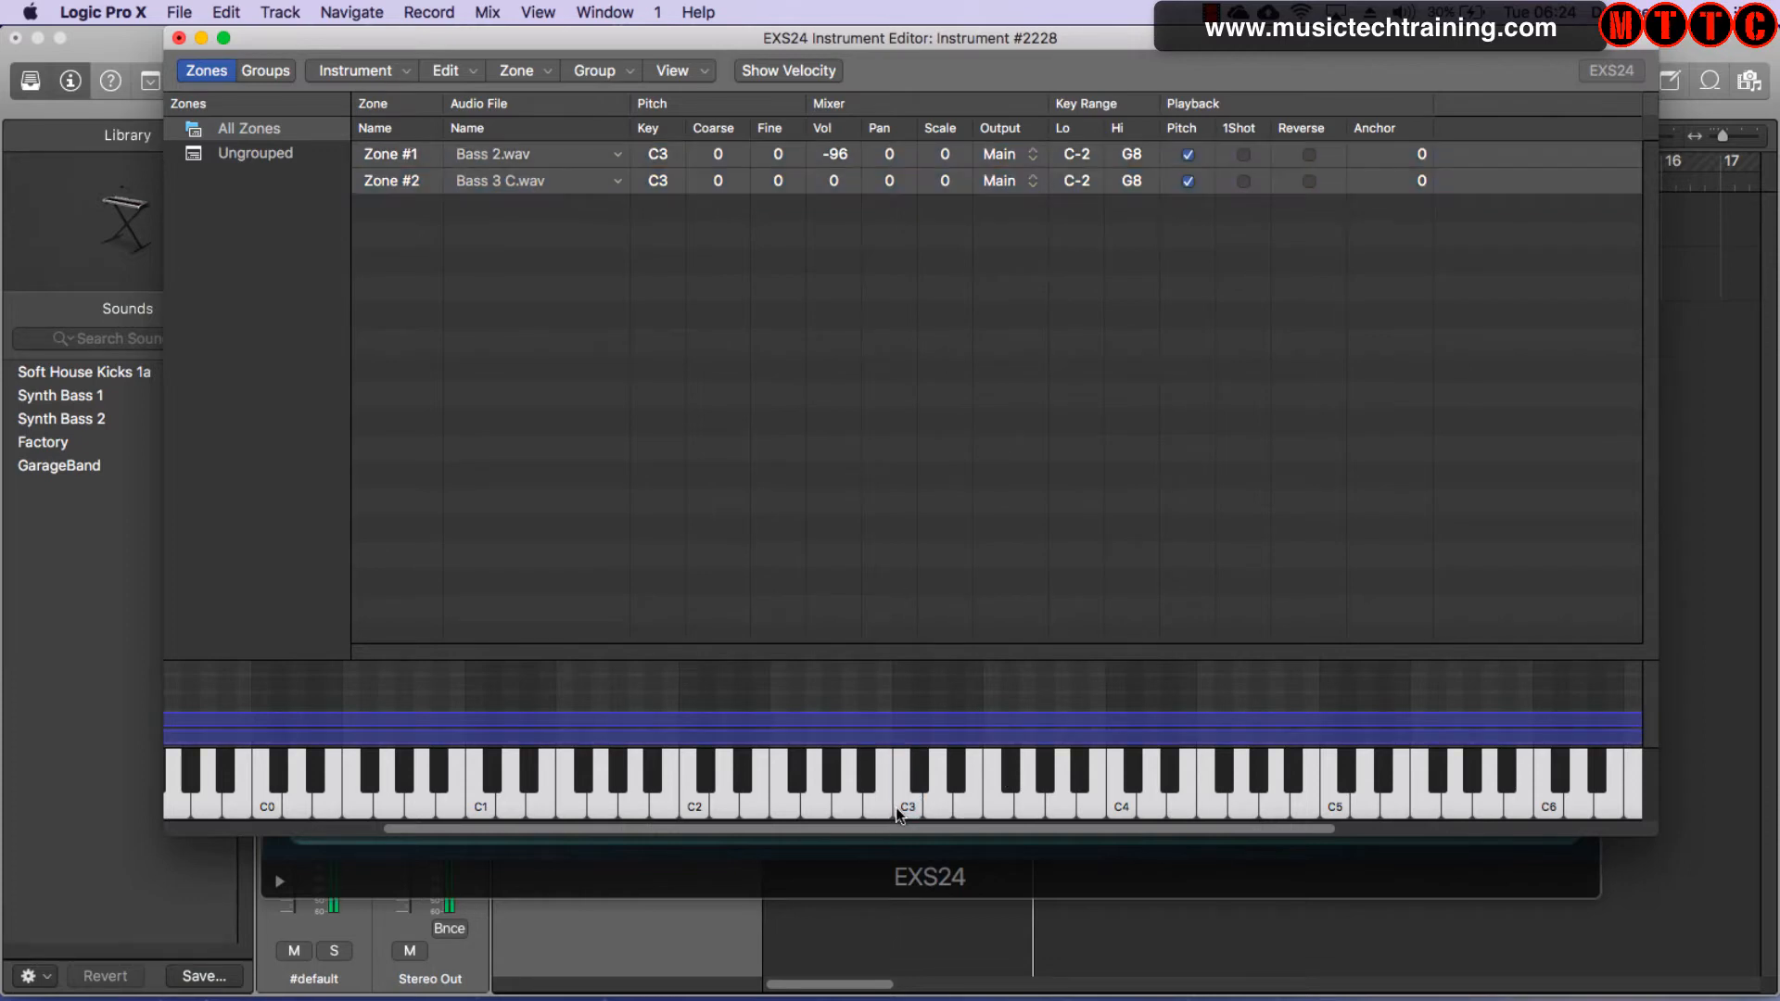
click(897, 812)
- Set Zone #1's volume to 0 and Zone #2's to -96, and audition Bass 2.wav alone on C3
click(833, 182)
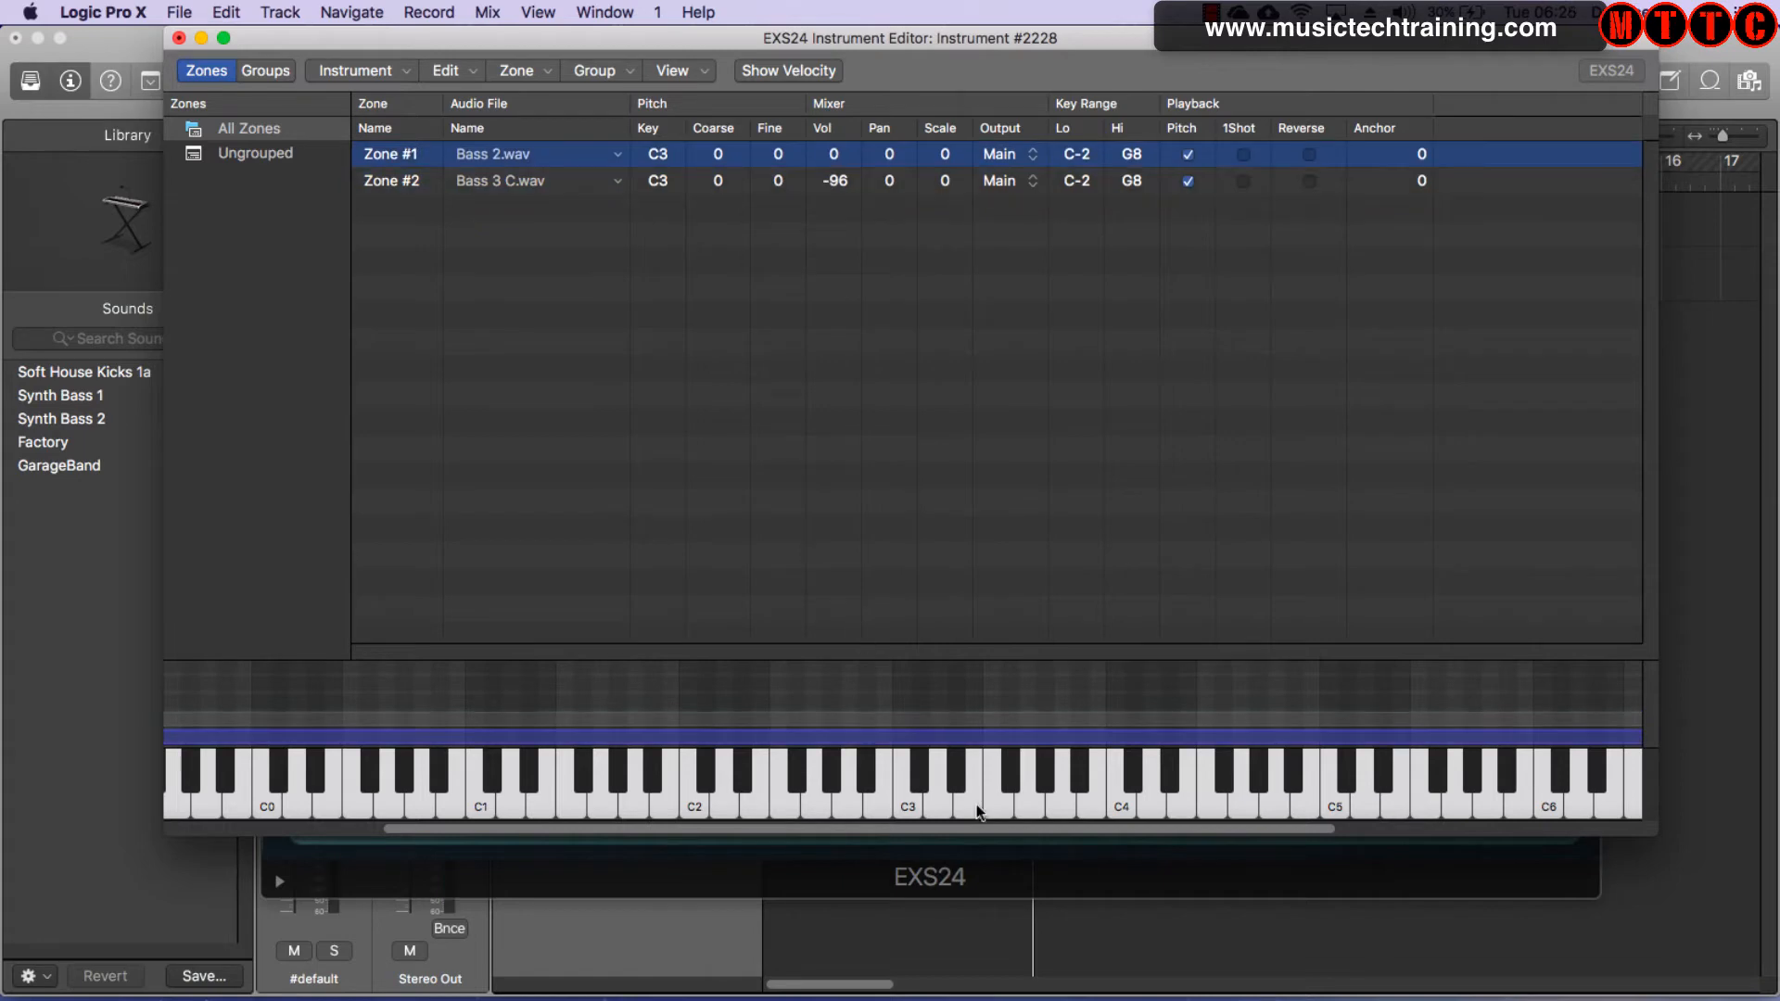
click(905, 809)
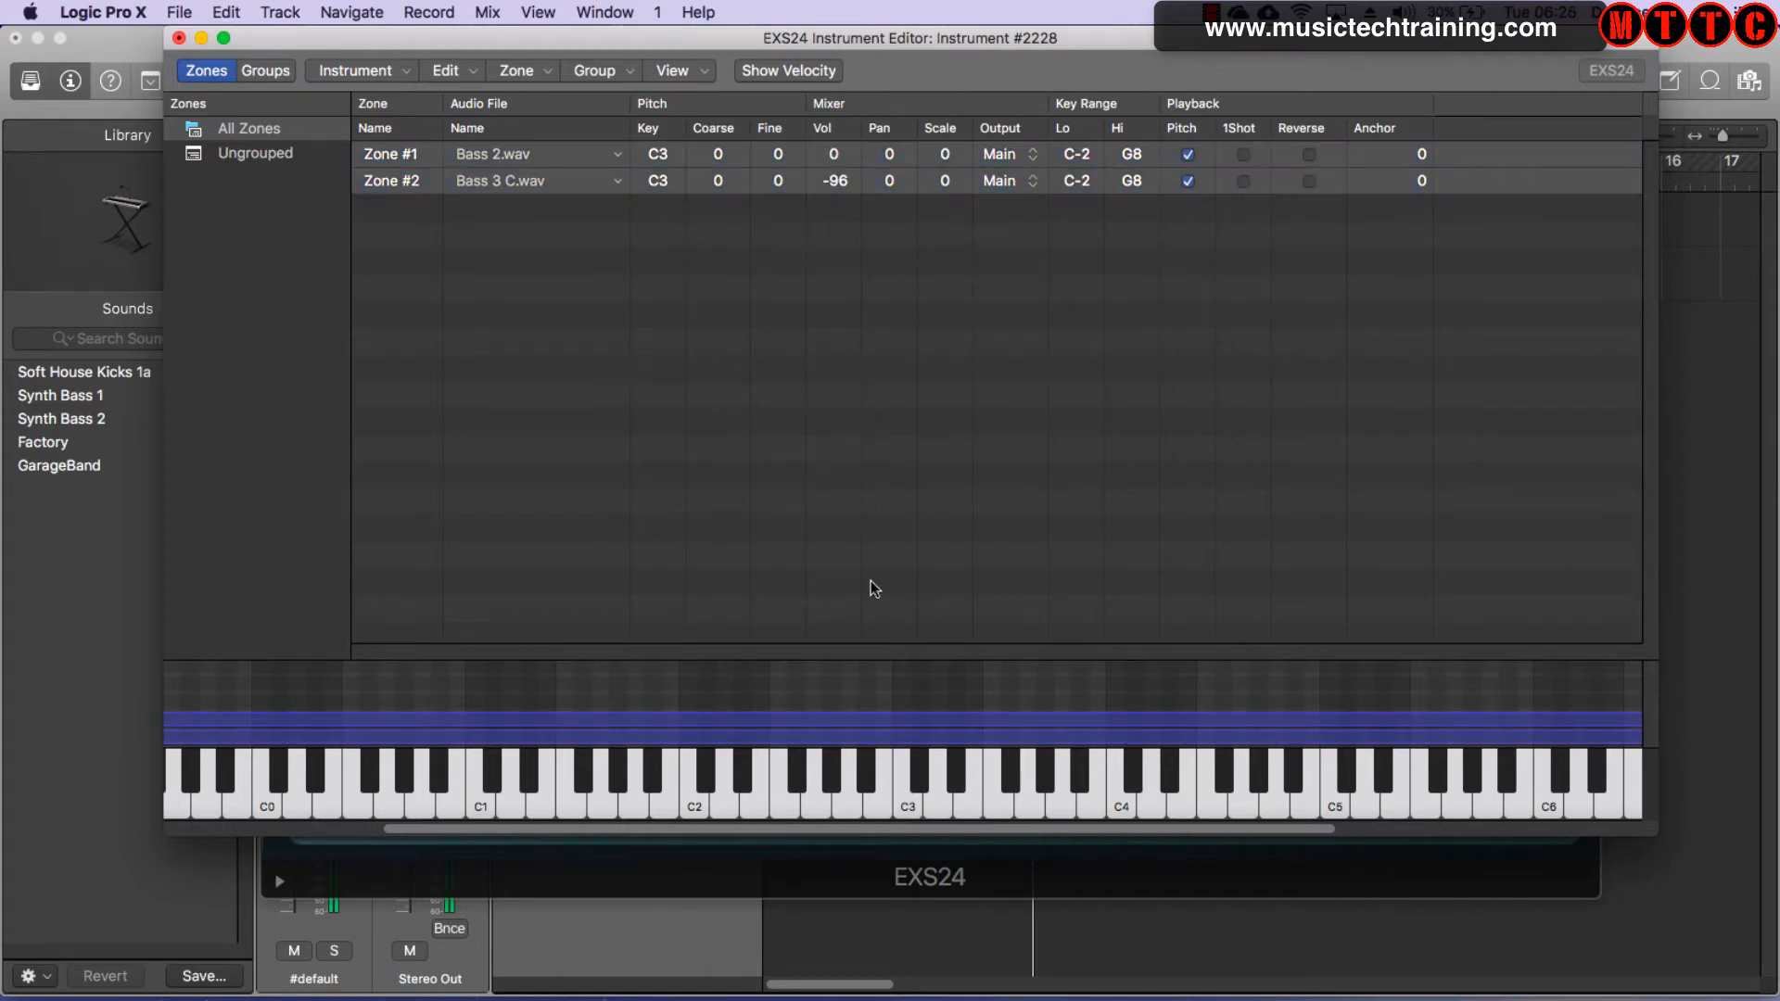
- Set Zone #2's volume to 0 and audition both bass layers together on C3
double_click(833, 182)
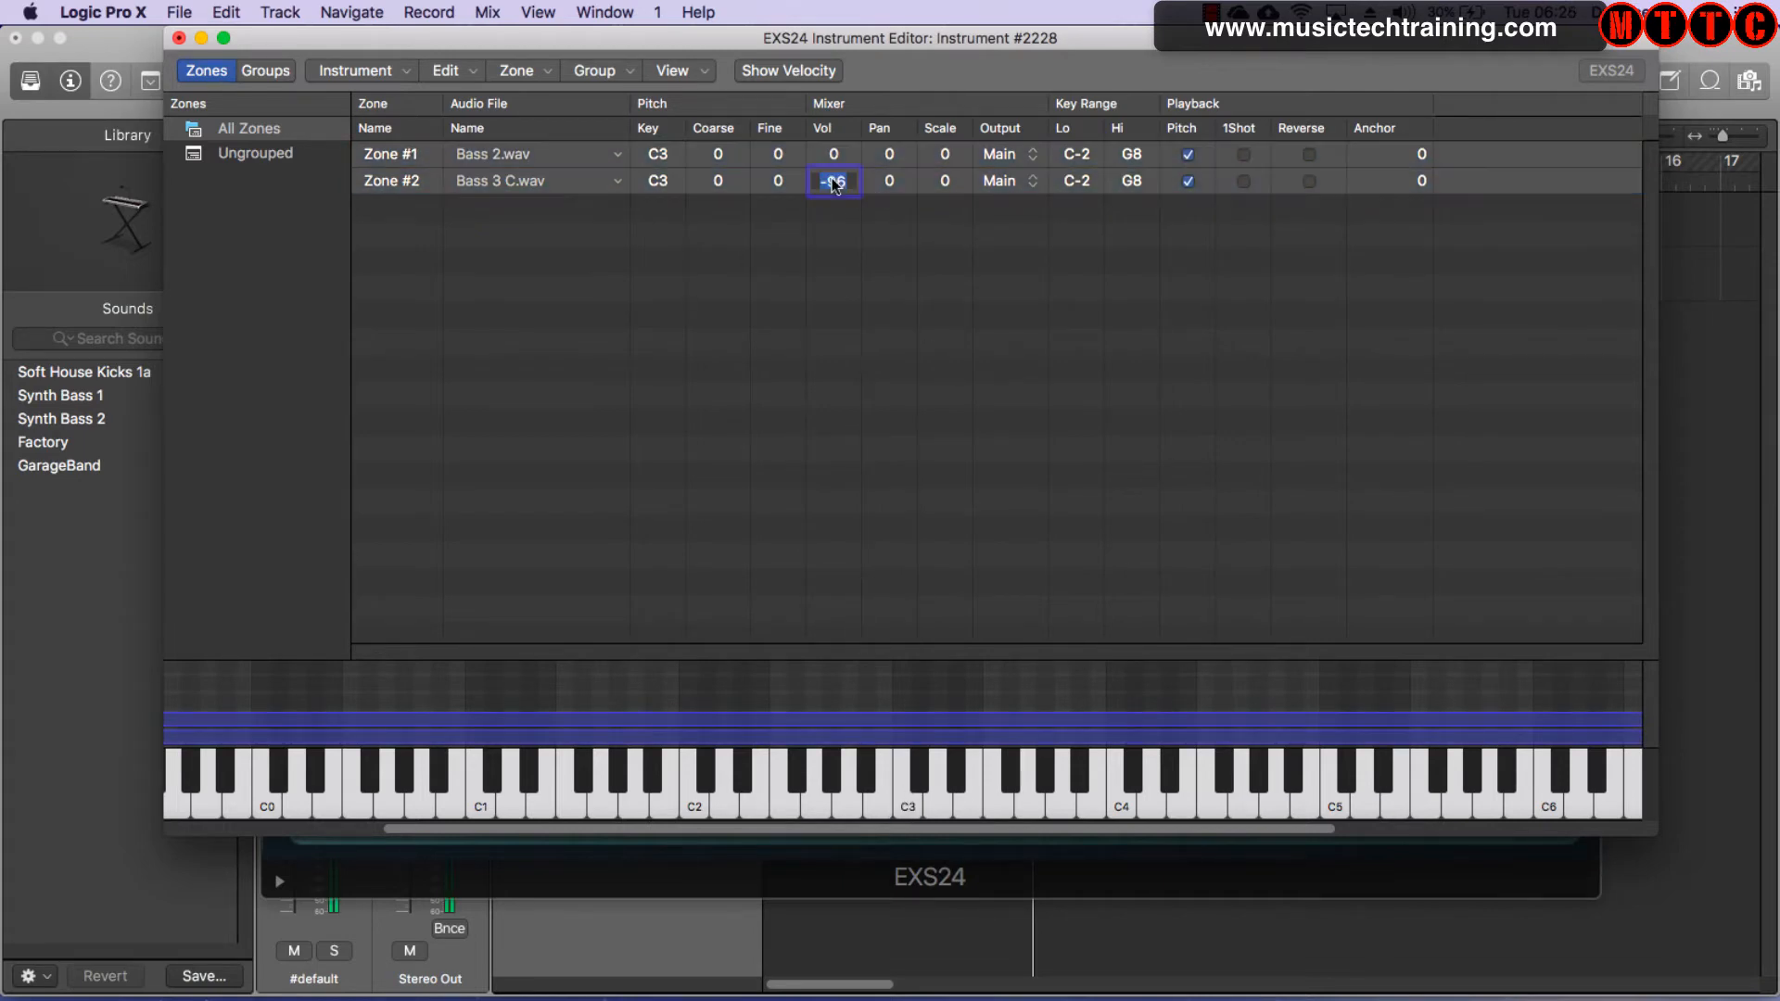
text(0)
key(Return)
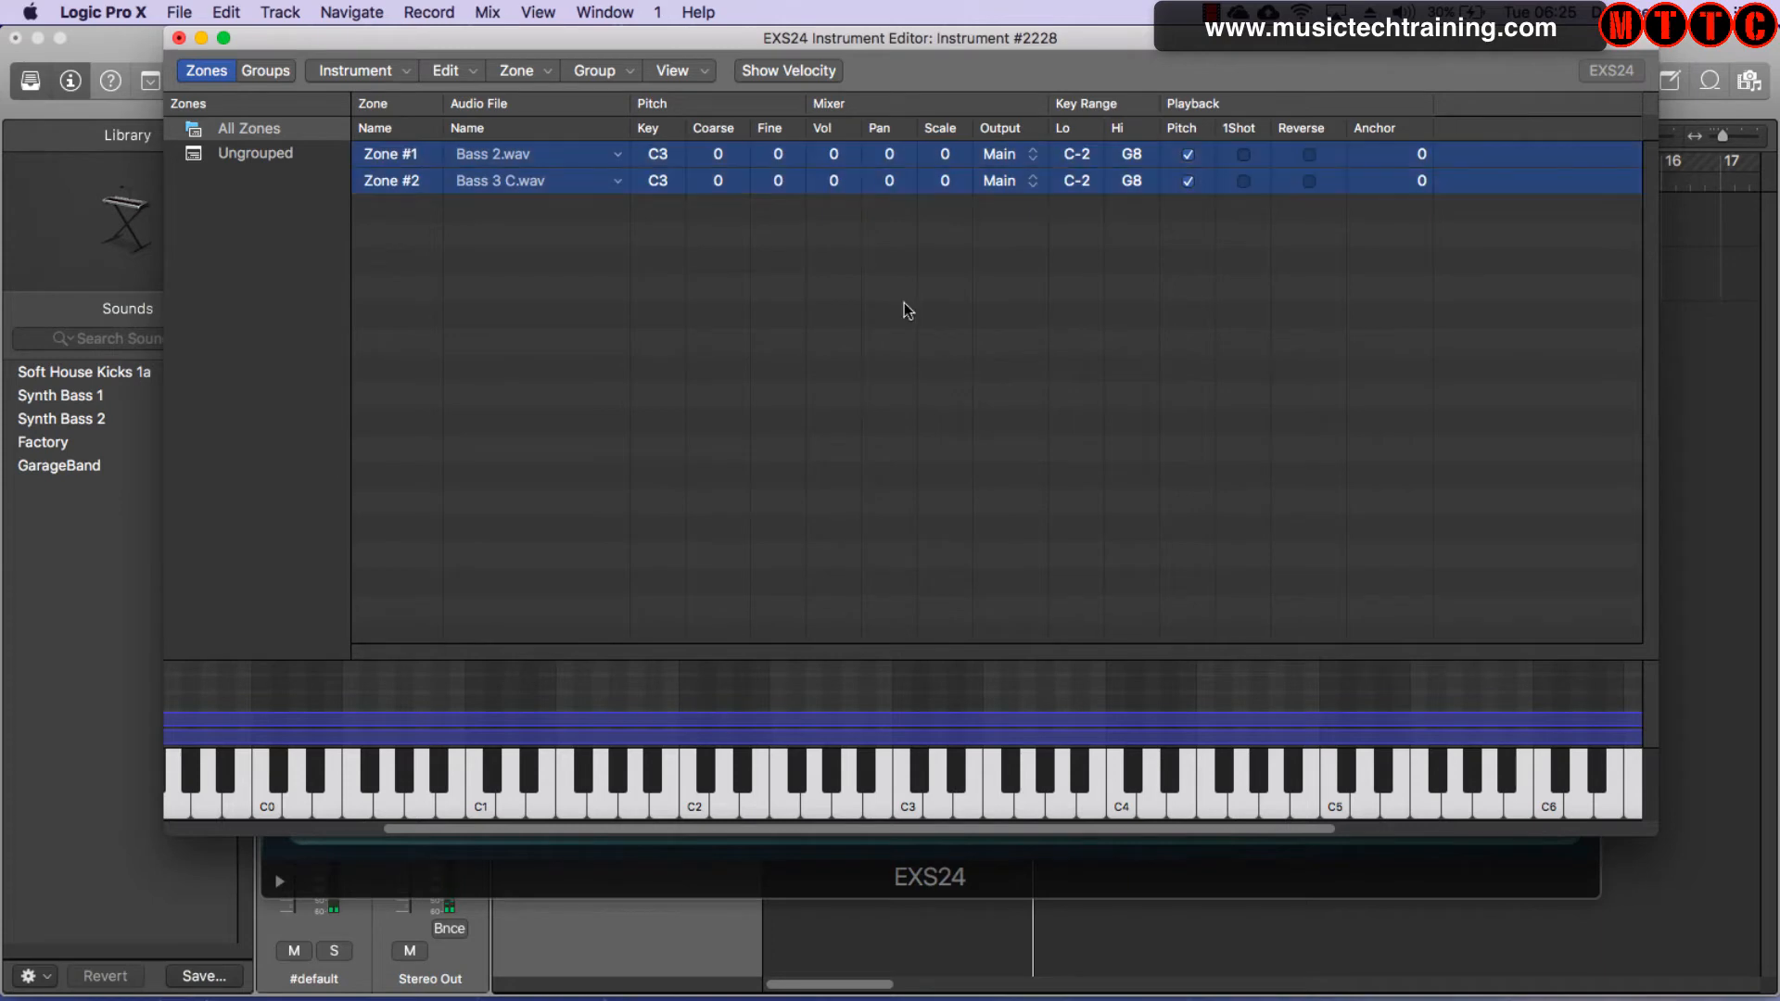
click(899, 806)
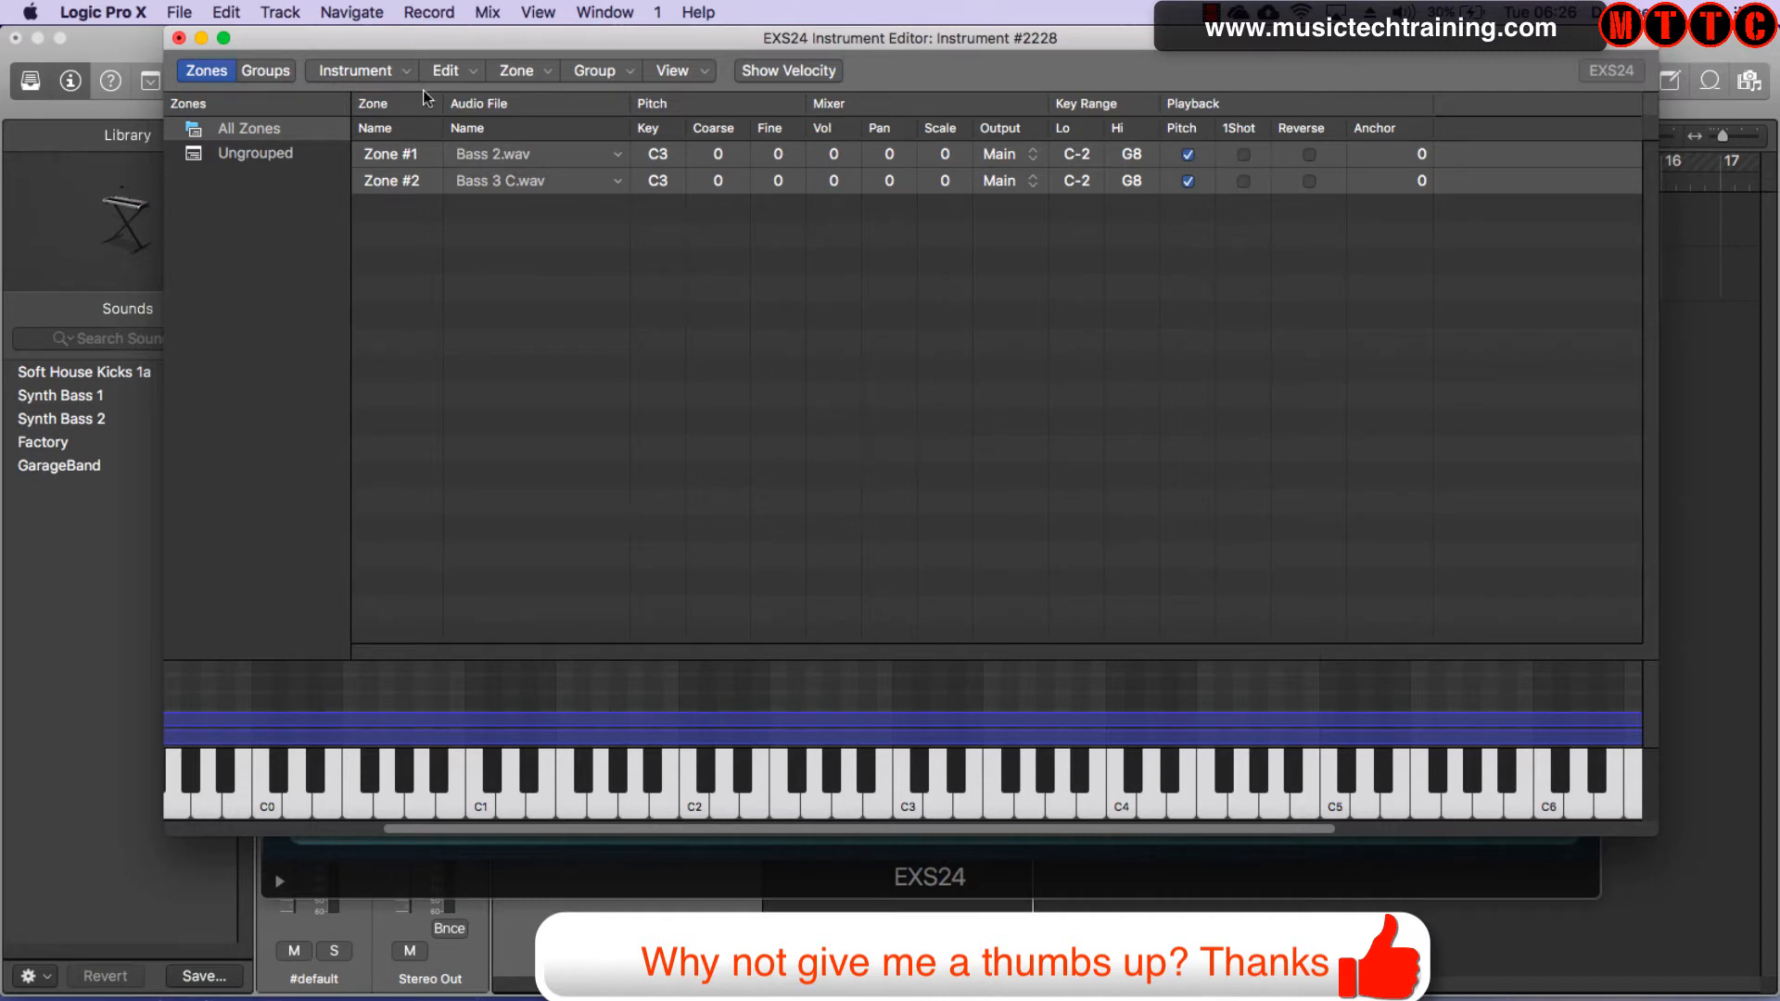
- Use Save As to store the layered sampler instrument
click(386, 78)
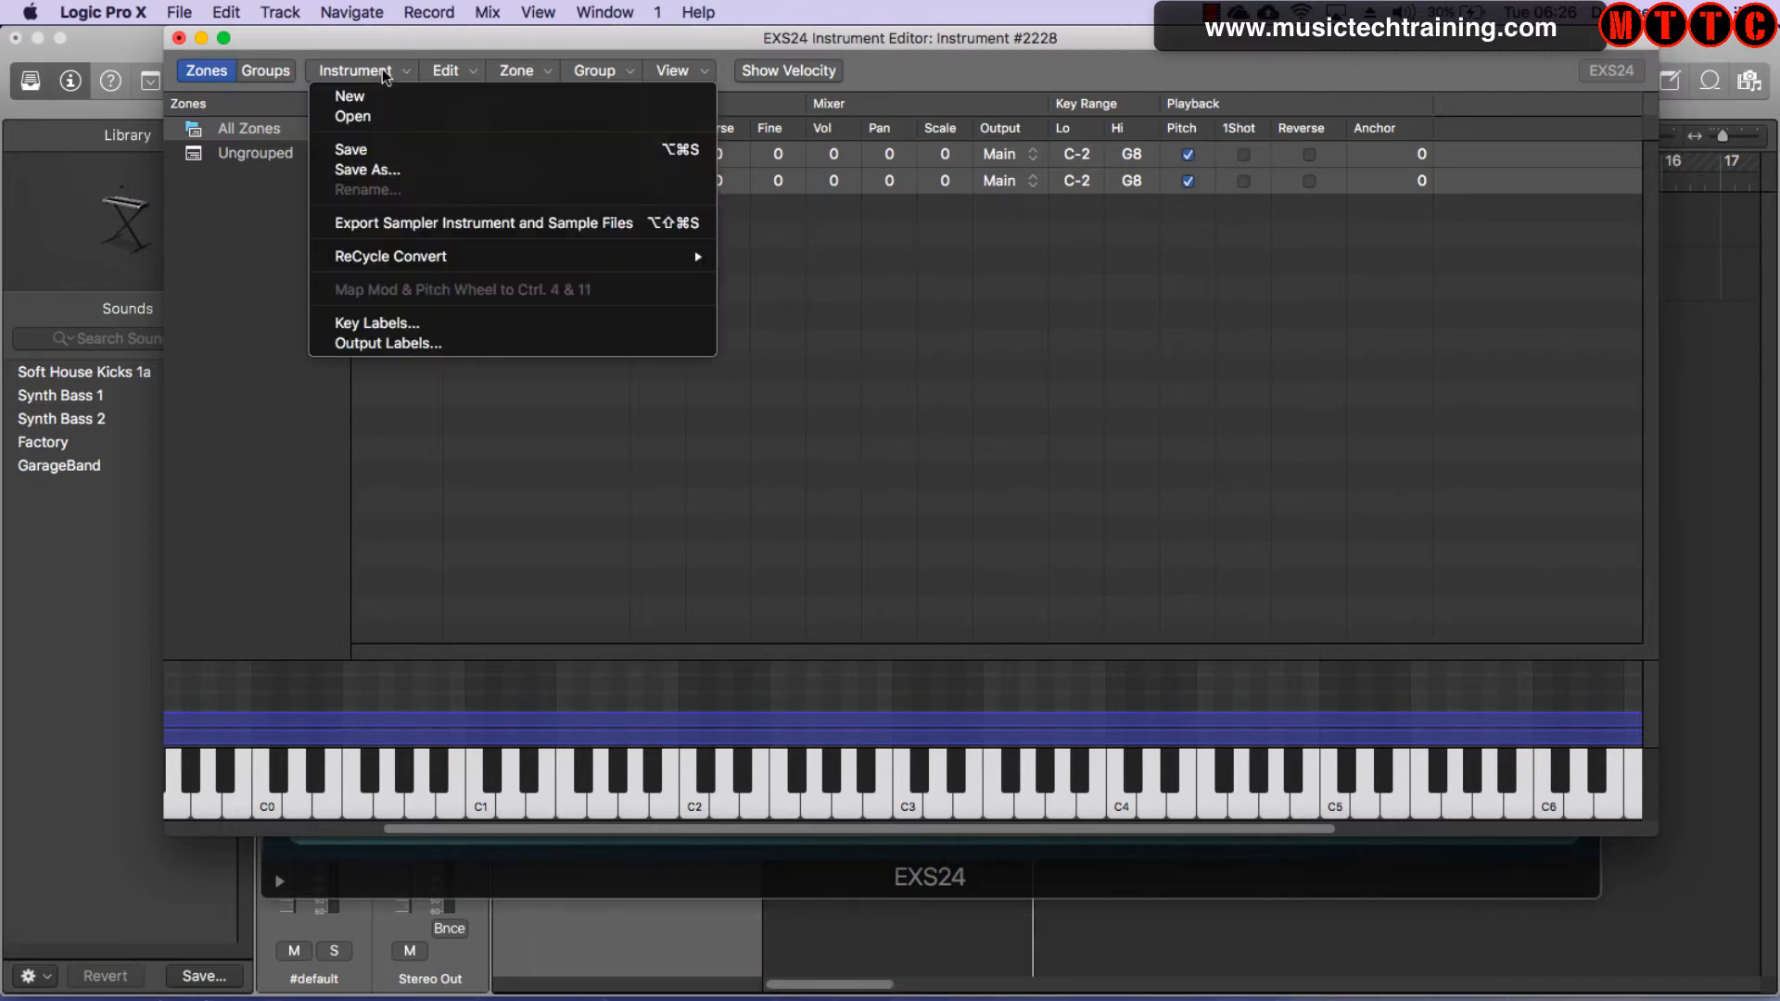
click(393, 170)
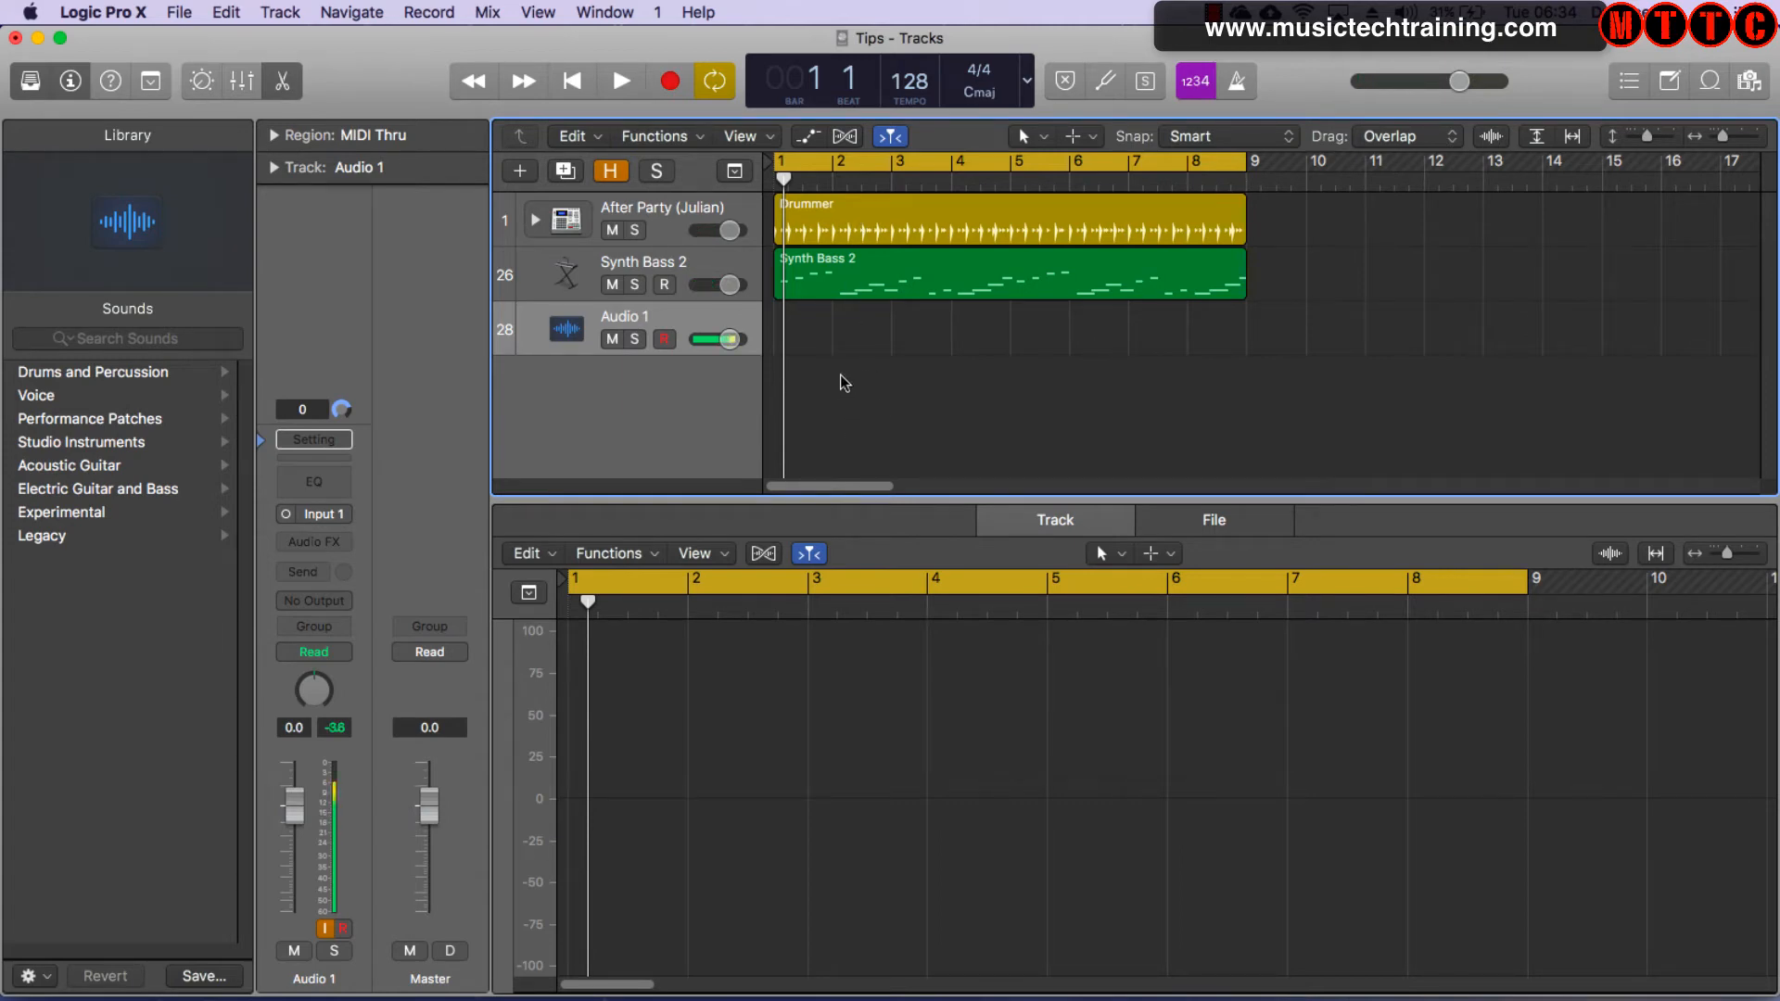
- Play the arrangement and examine the Synth Bass 2 region's notes around bar 2 in the Piano Roll during playback
key(space)
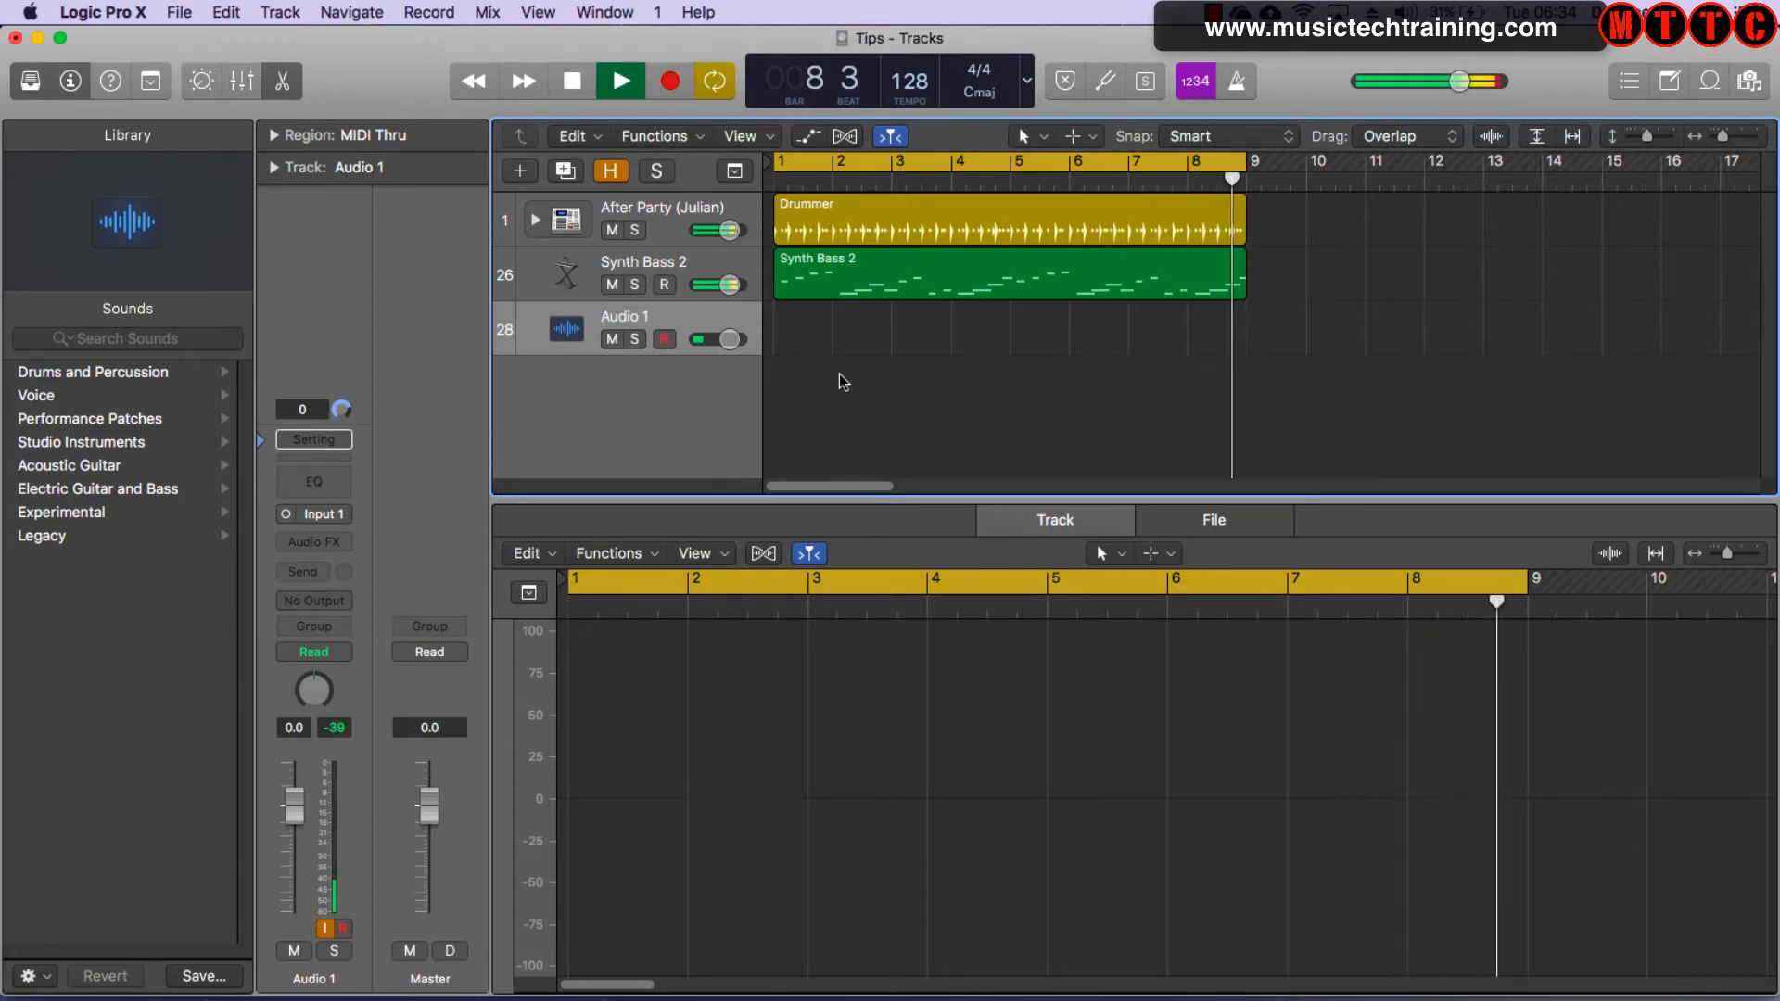
key(space)
click(903, 287)
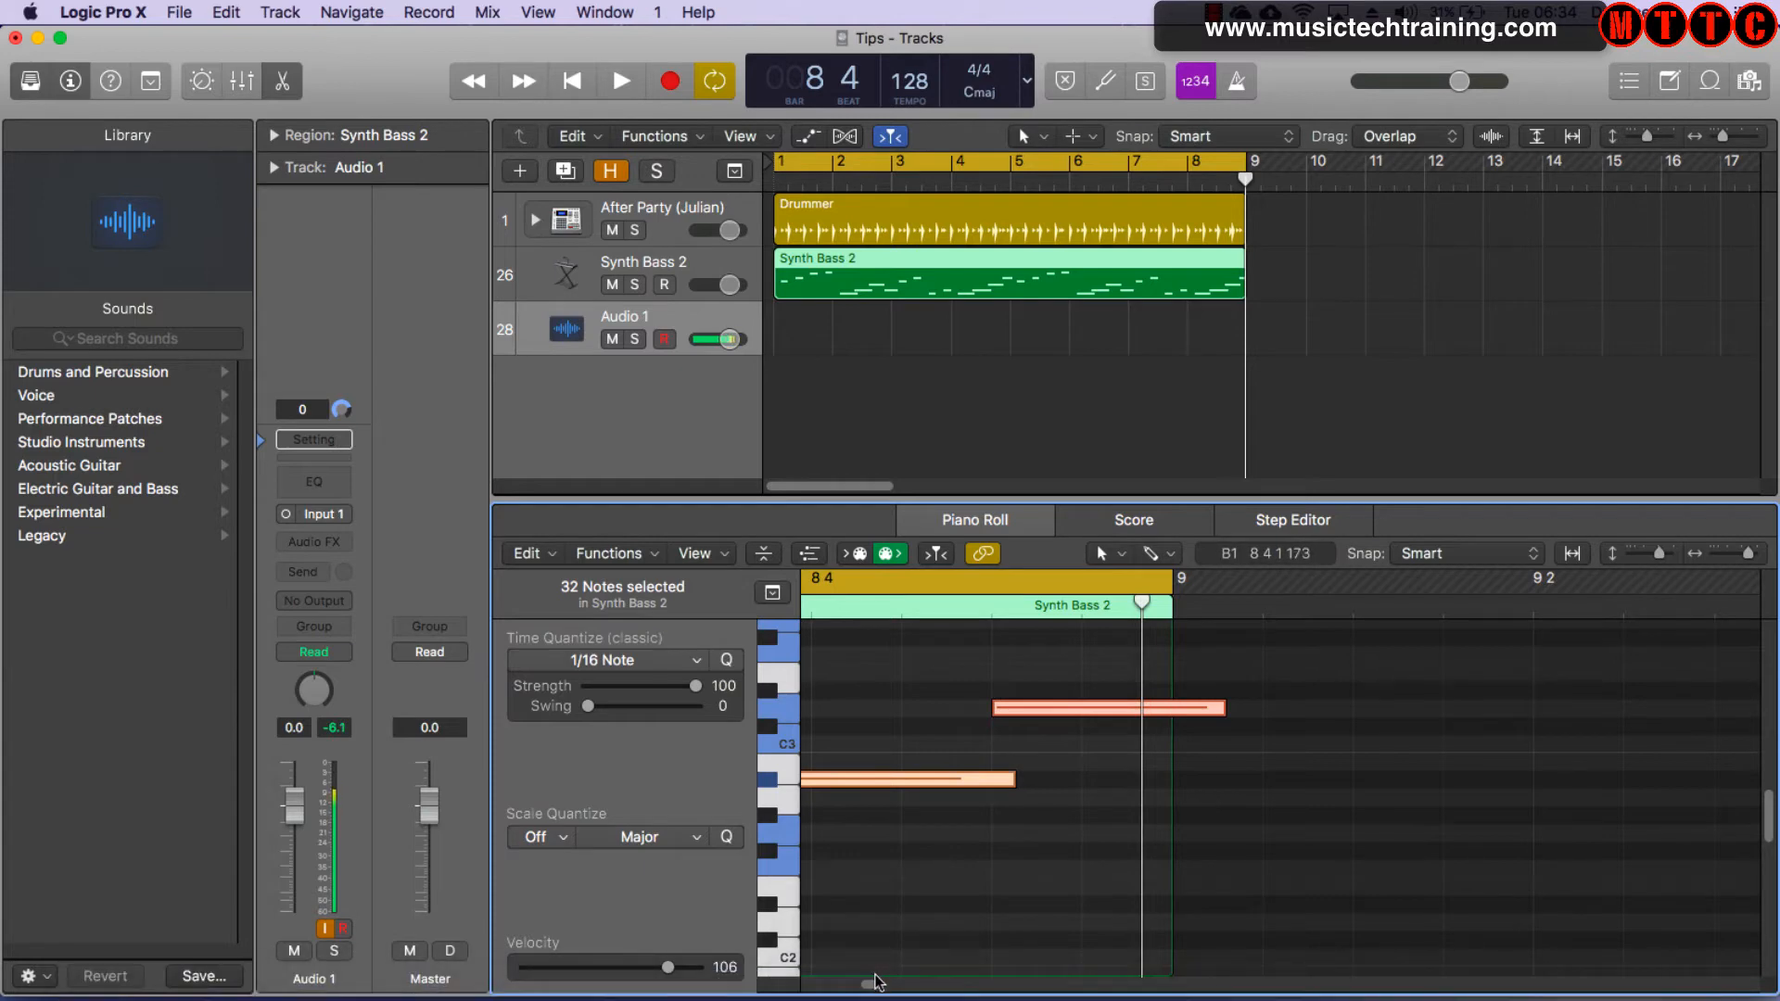
drag(871, 985, 821, 988)
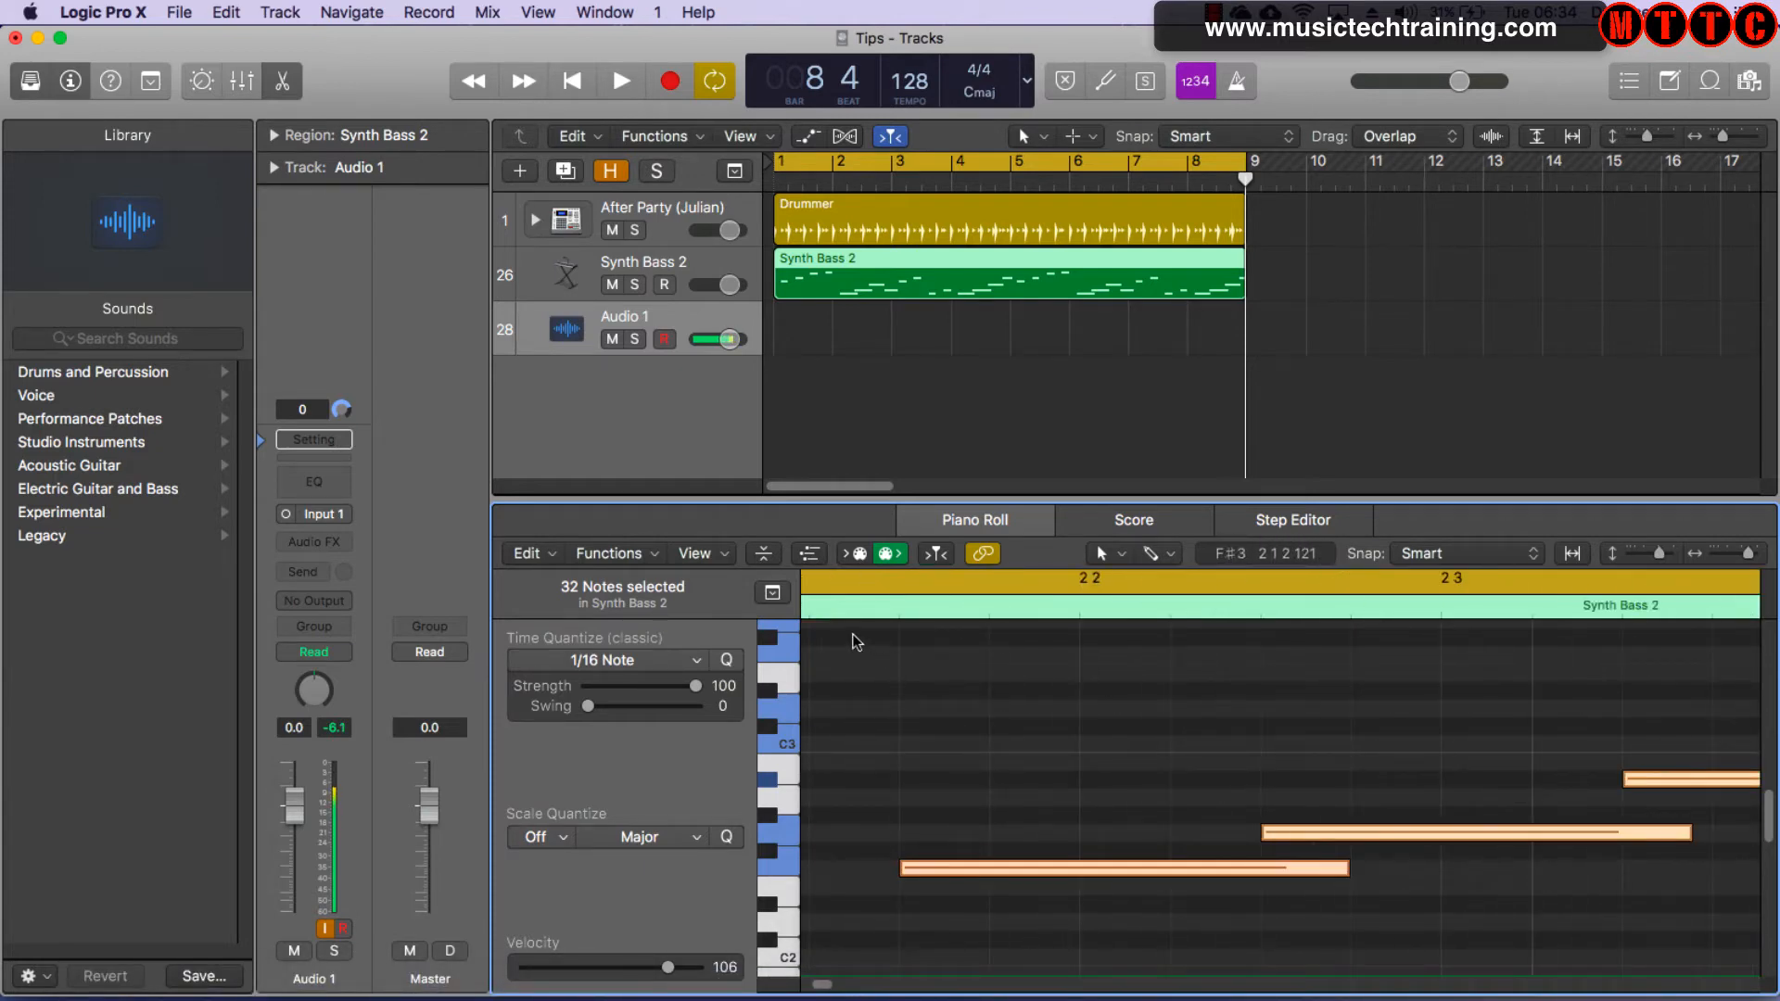
click(869, 607)
key(space)
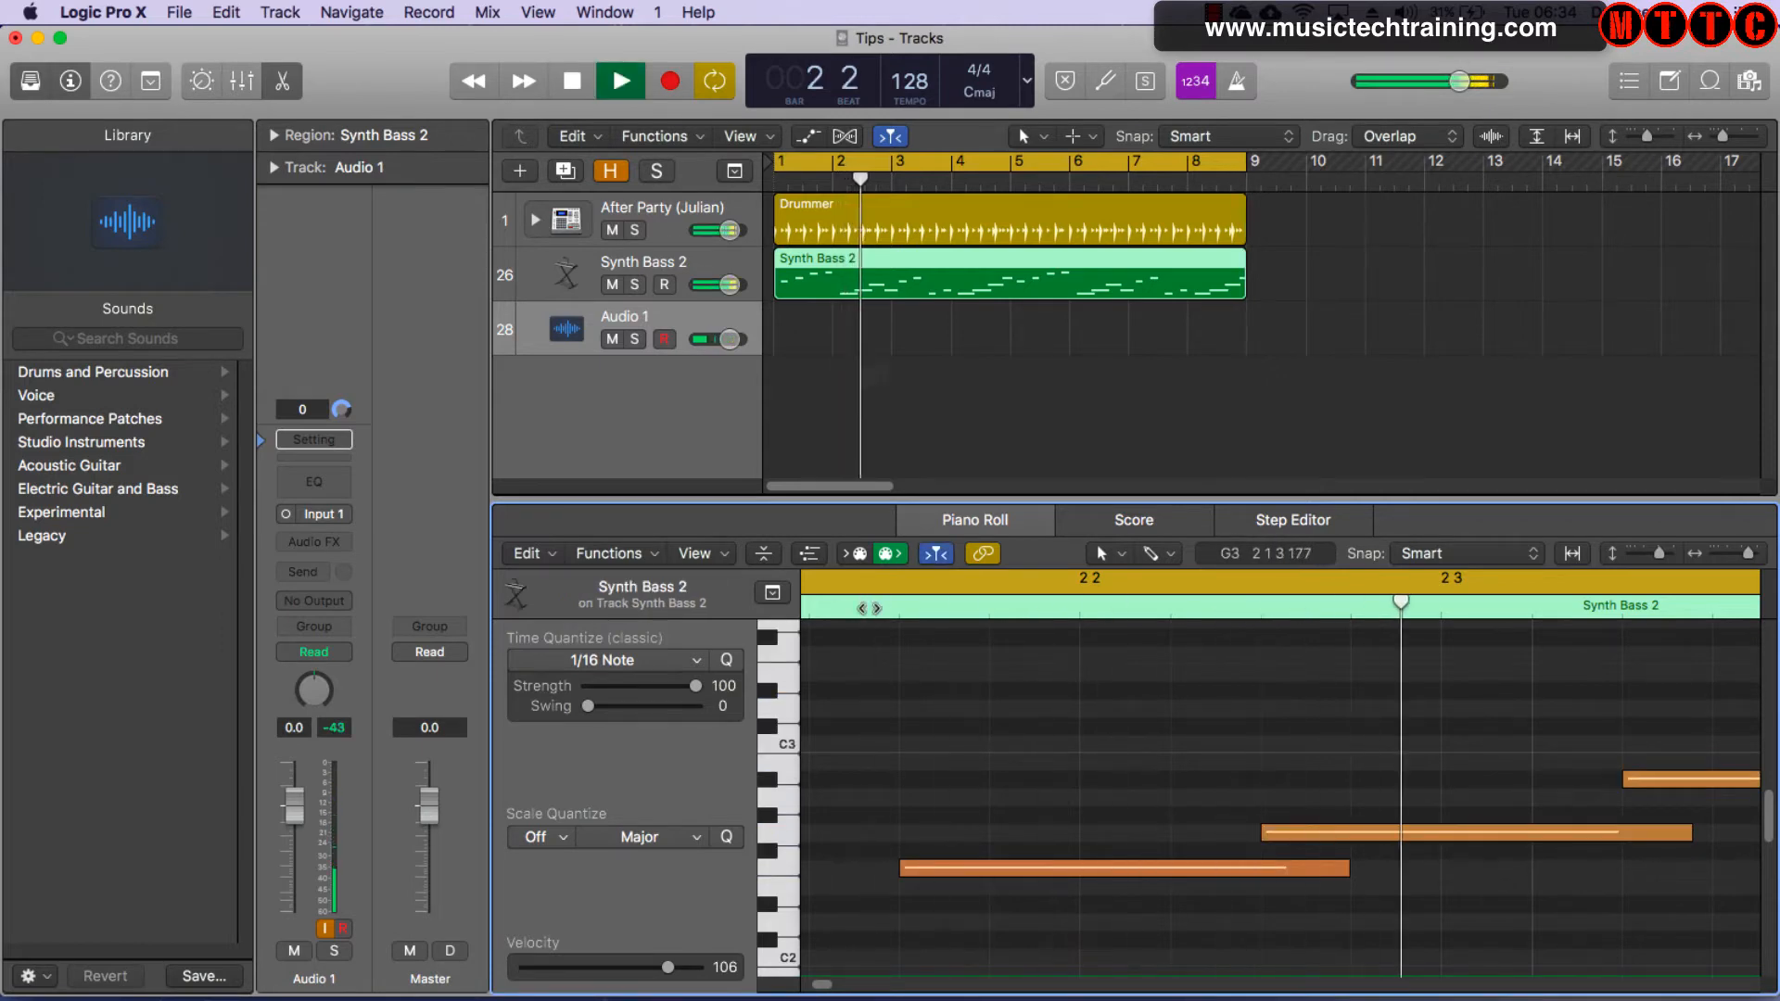
key(space)
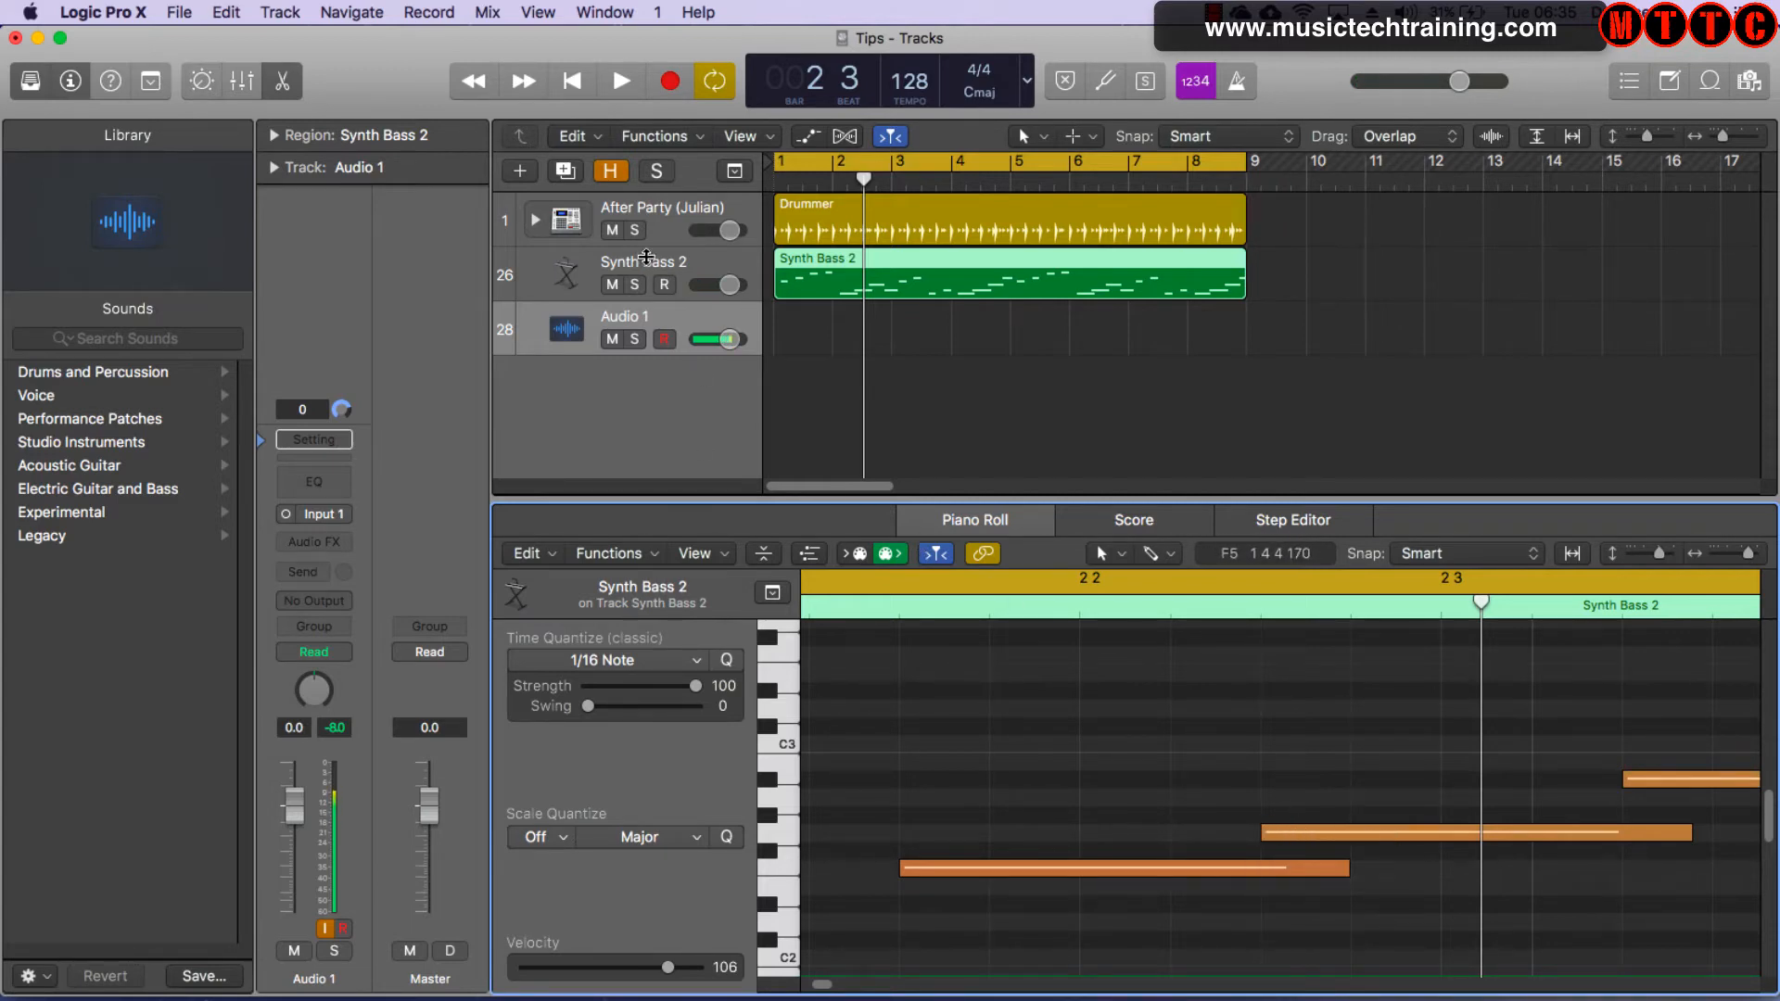
- Open the EXS24 sampler on the Synth Bass 2 track and switch it to legato mode with unison enabled
click(647, 257)
click(314, 480)
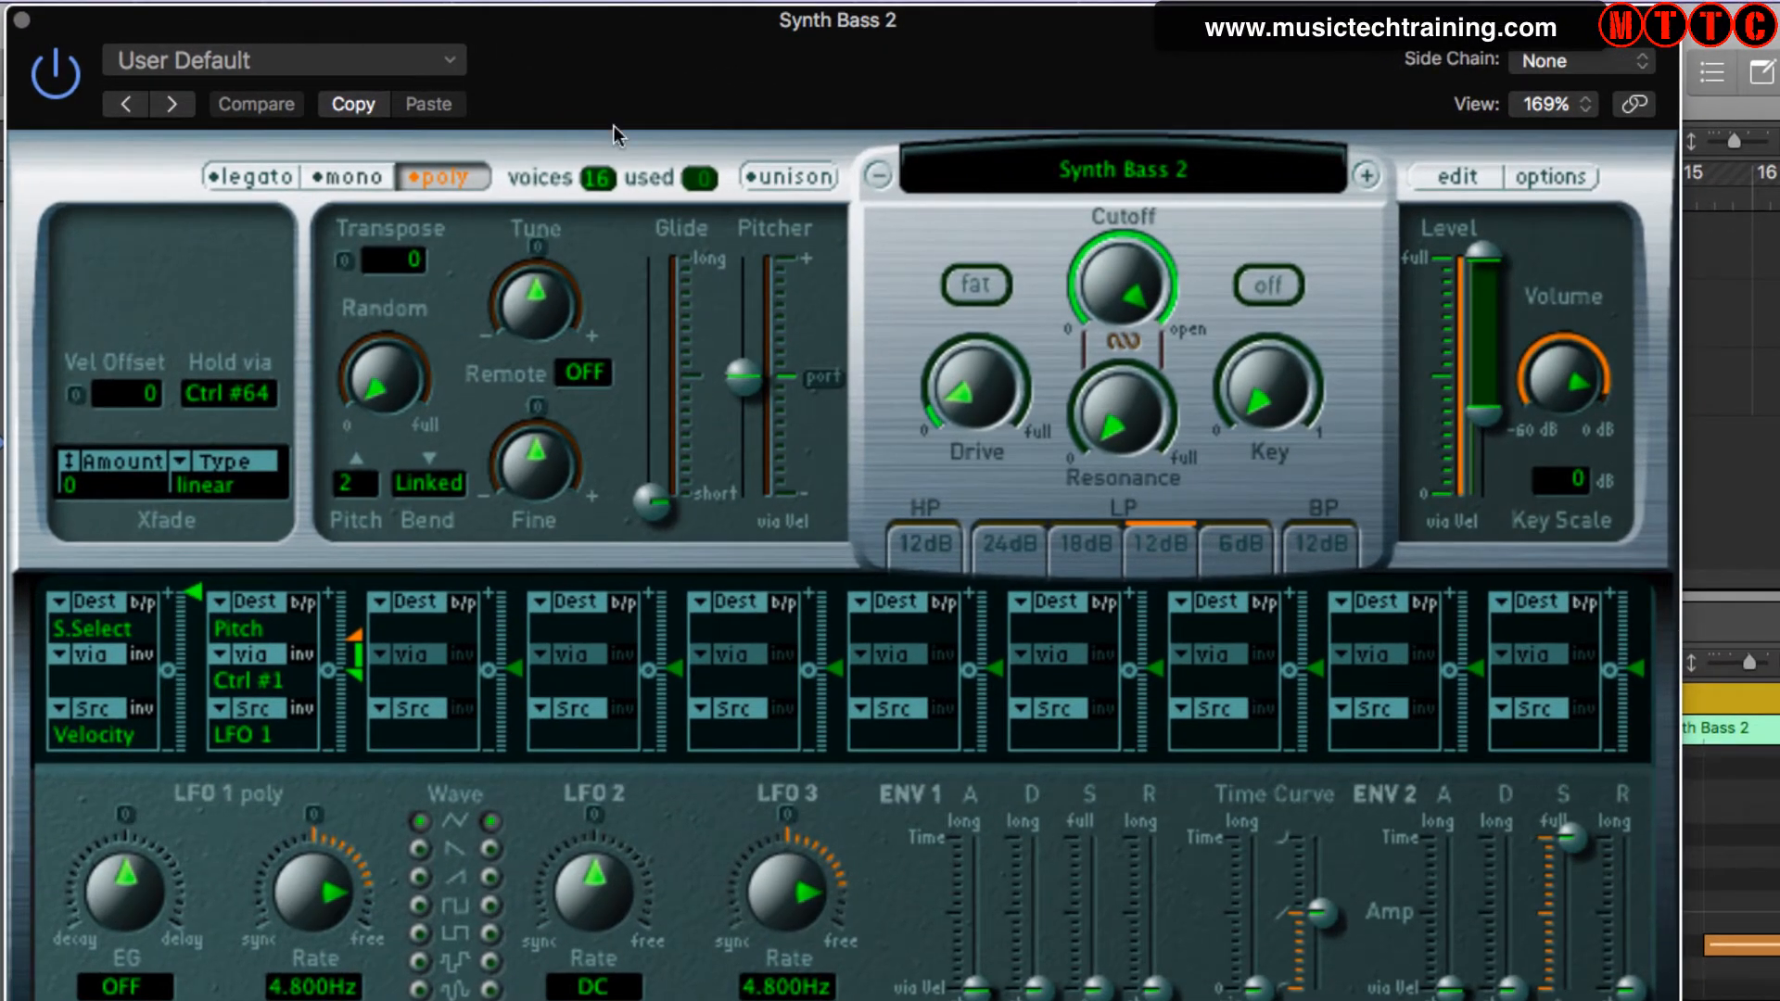
click(244, 175)
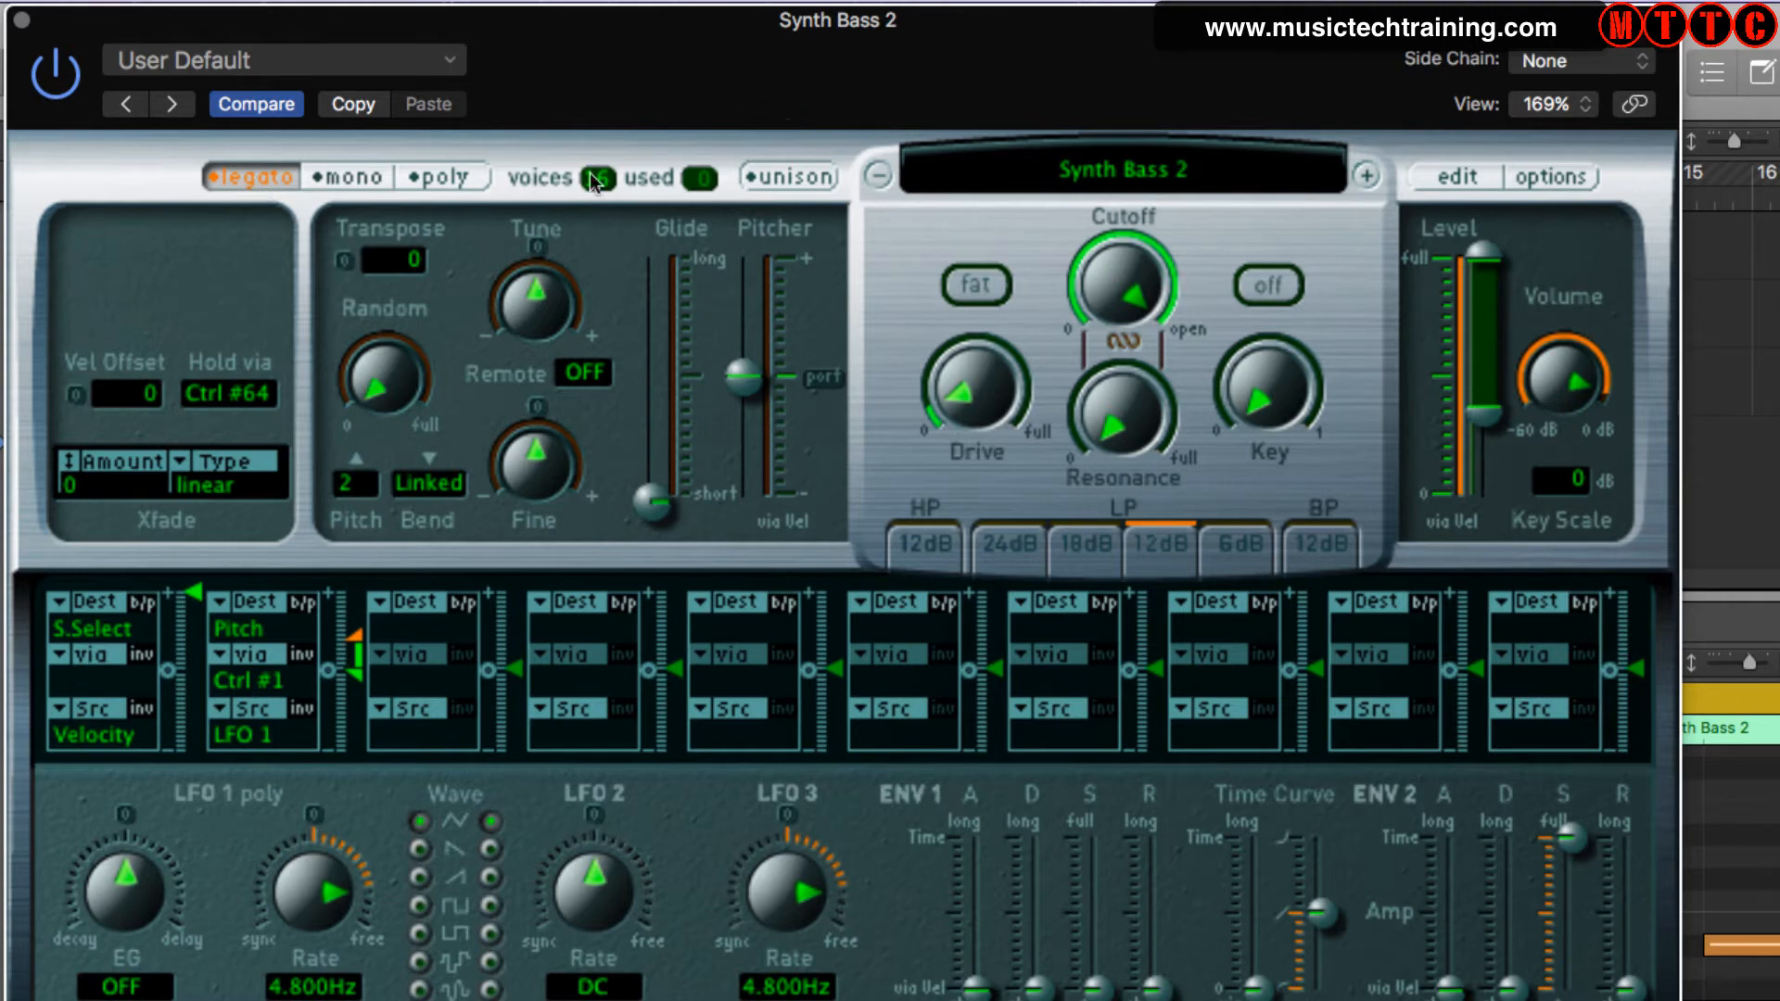
click(797, 181)
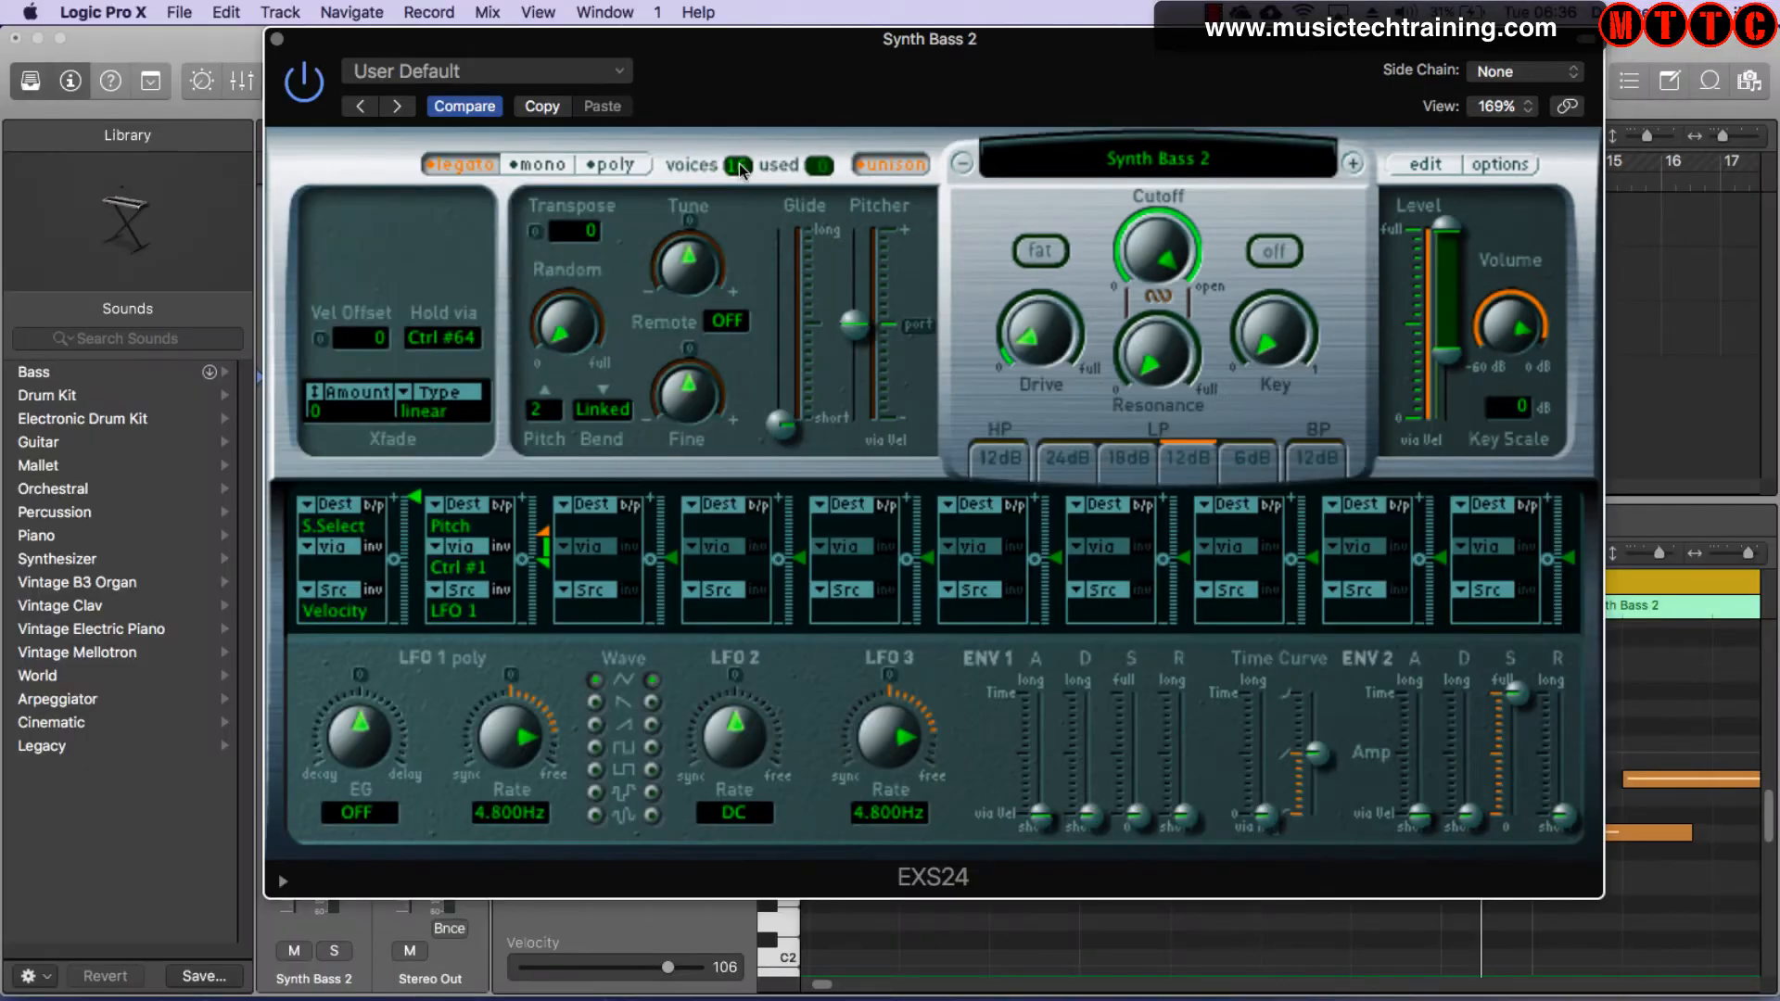
- Examine the Bass 2.wav and Bass 3 C.wav zones in the EXS24 Instrument Editor and return to the sampler
click(1427, 165)
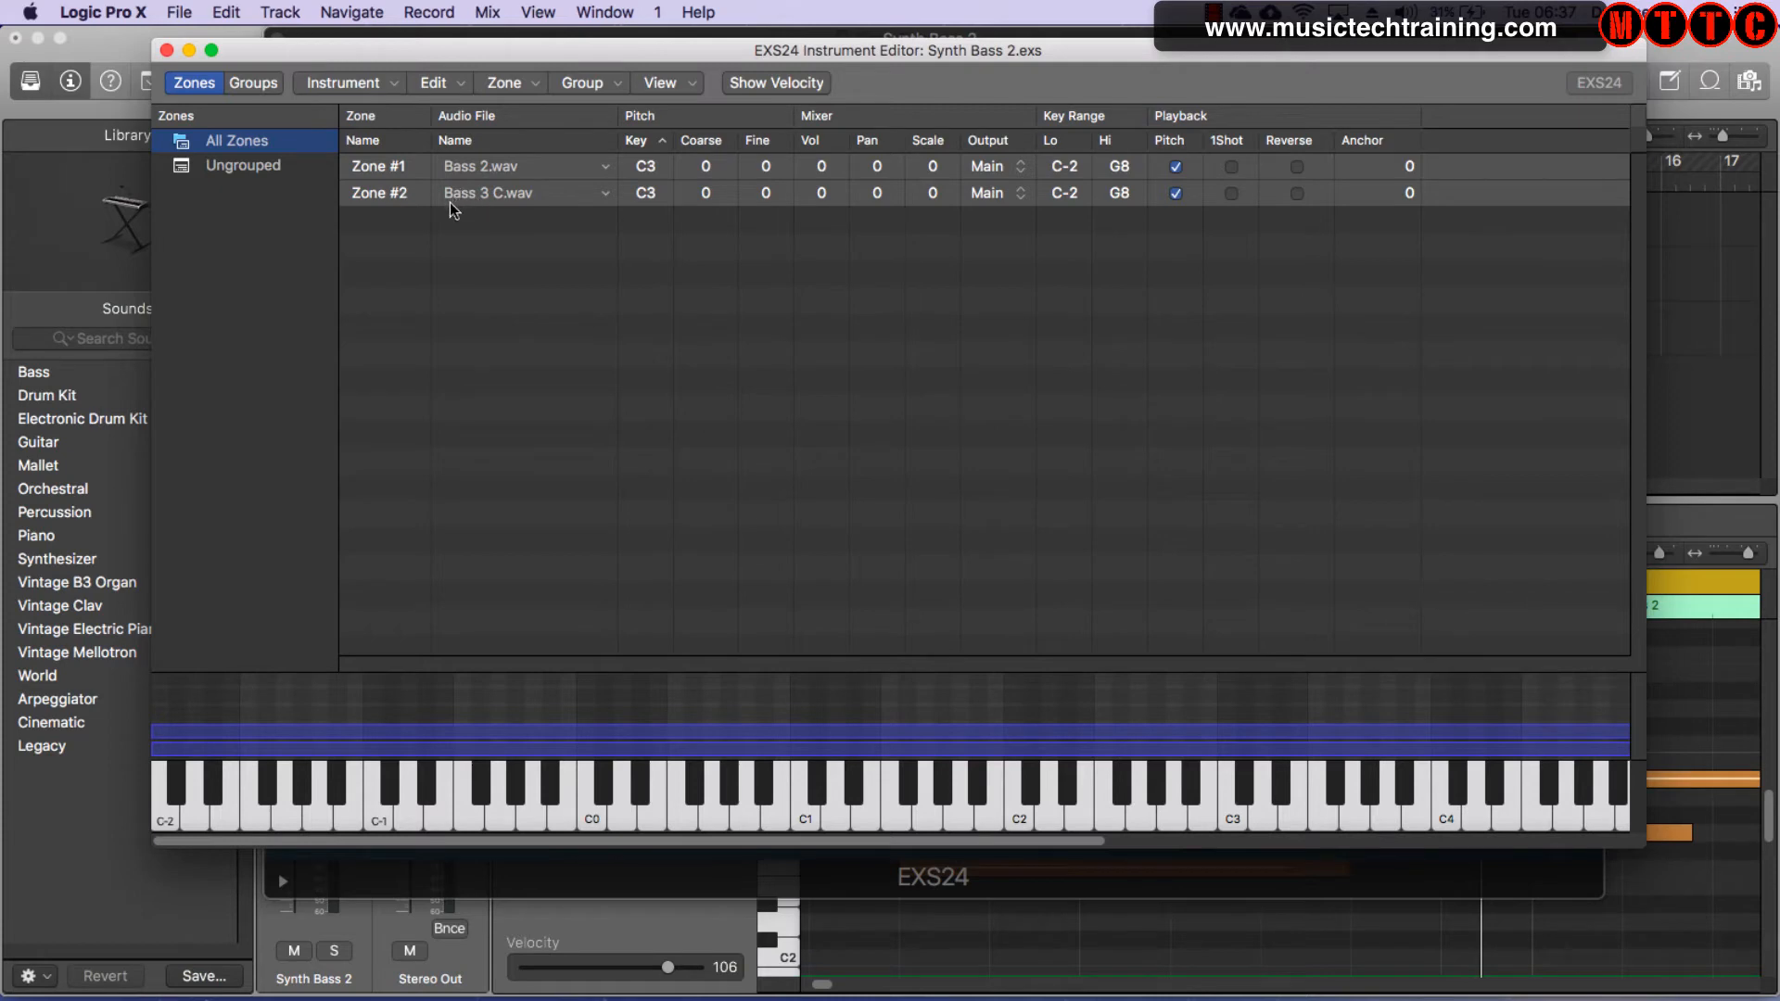
click(167, 50)
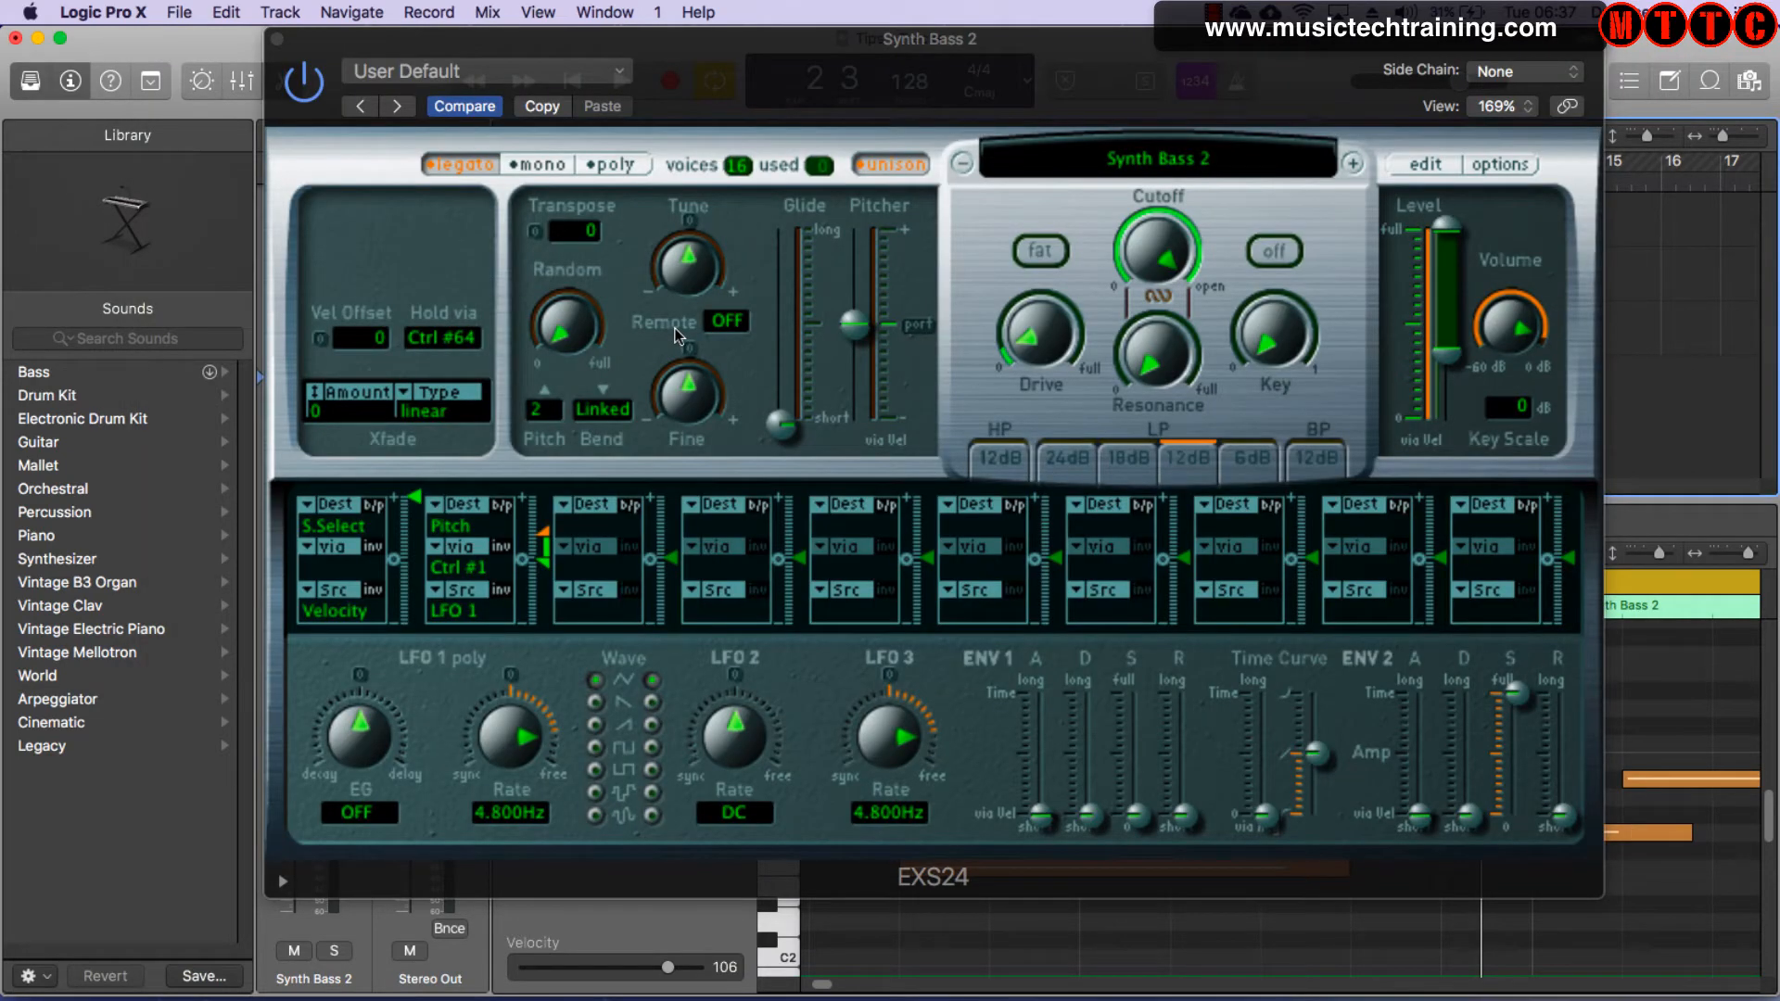
drag(889, 82, 1031, 83)
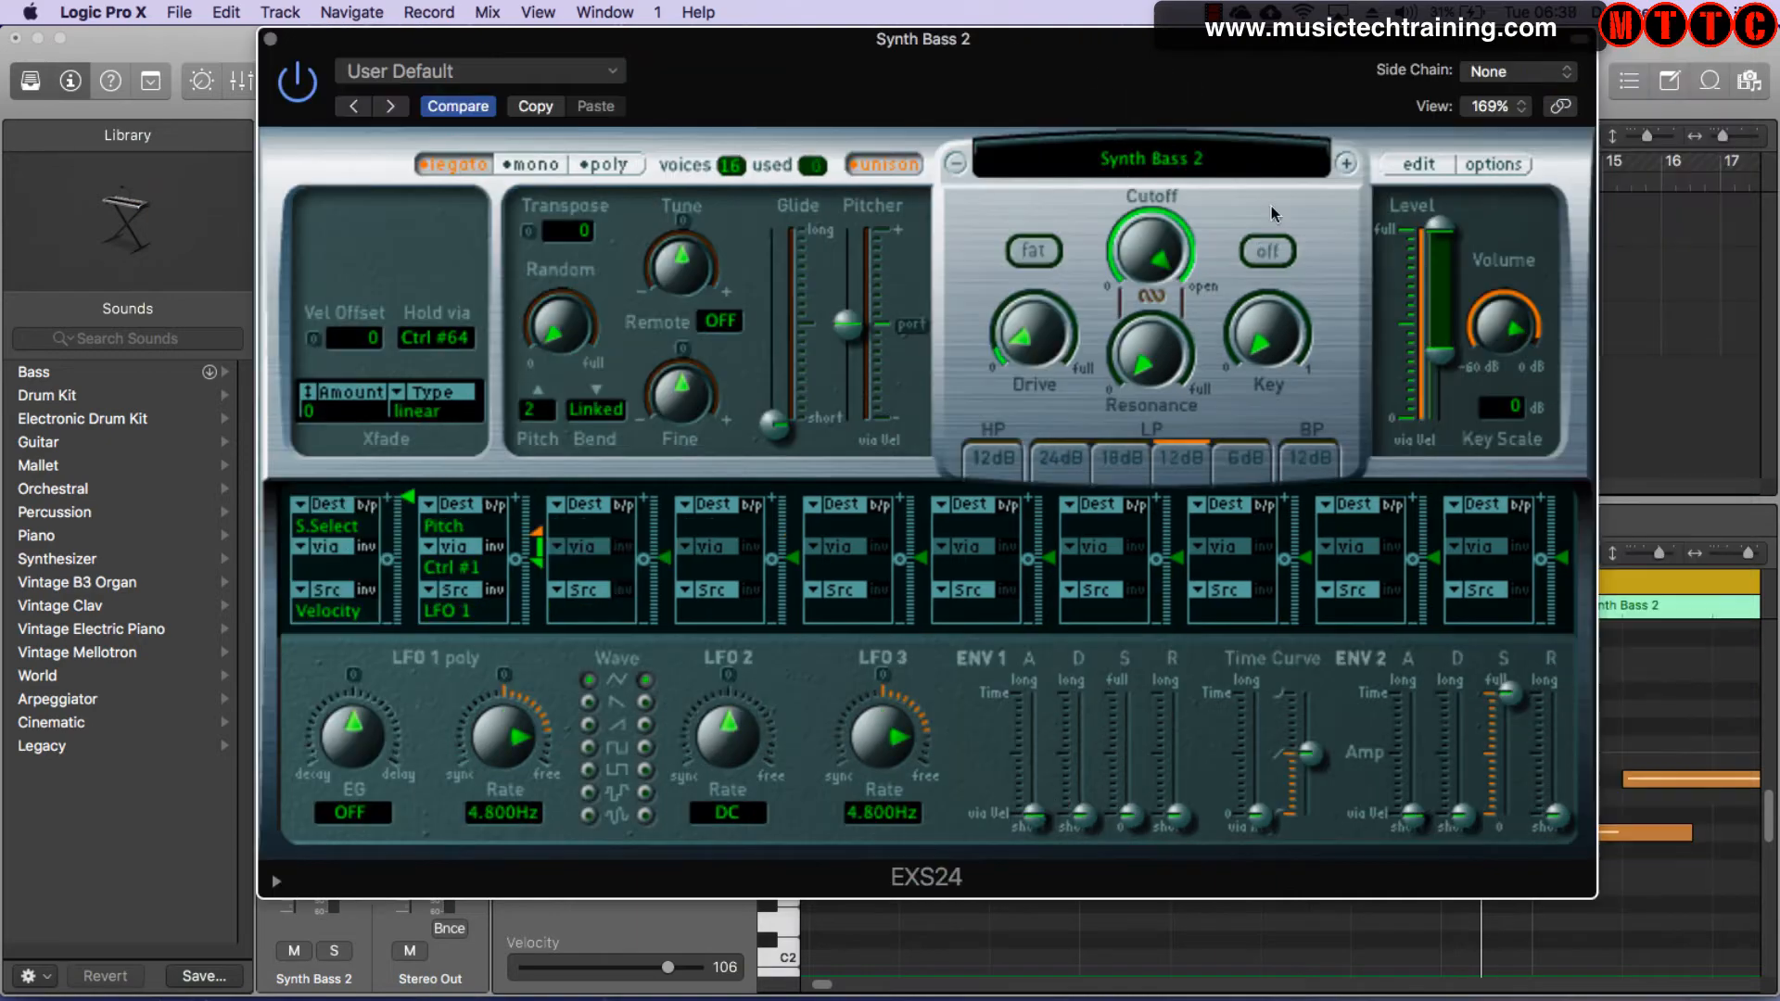
- Lower the EXS24 Volume slightly and play the arrangement to check the levels, resetting the Stereo Out peak reading
mouse_move(1495, 332)
drag(1492, 333, 1490, 365)
drag(798, 37, 1148, 7)
key(space)
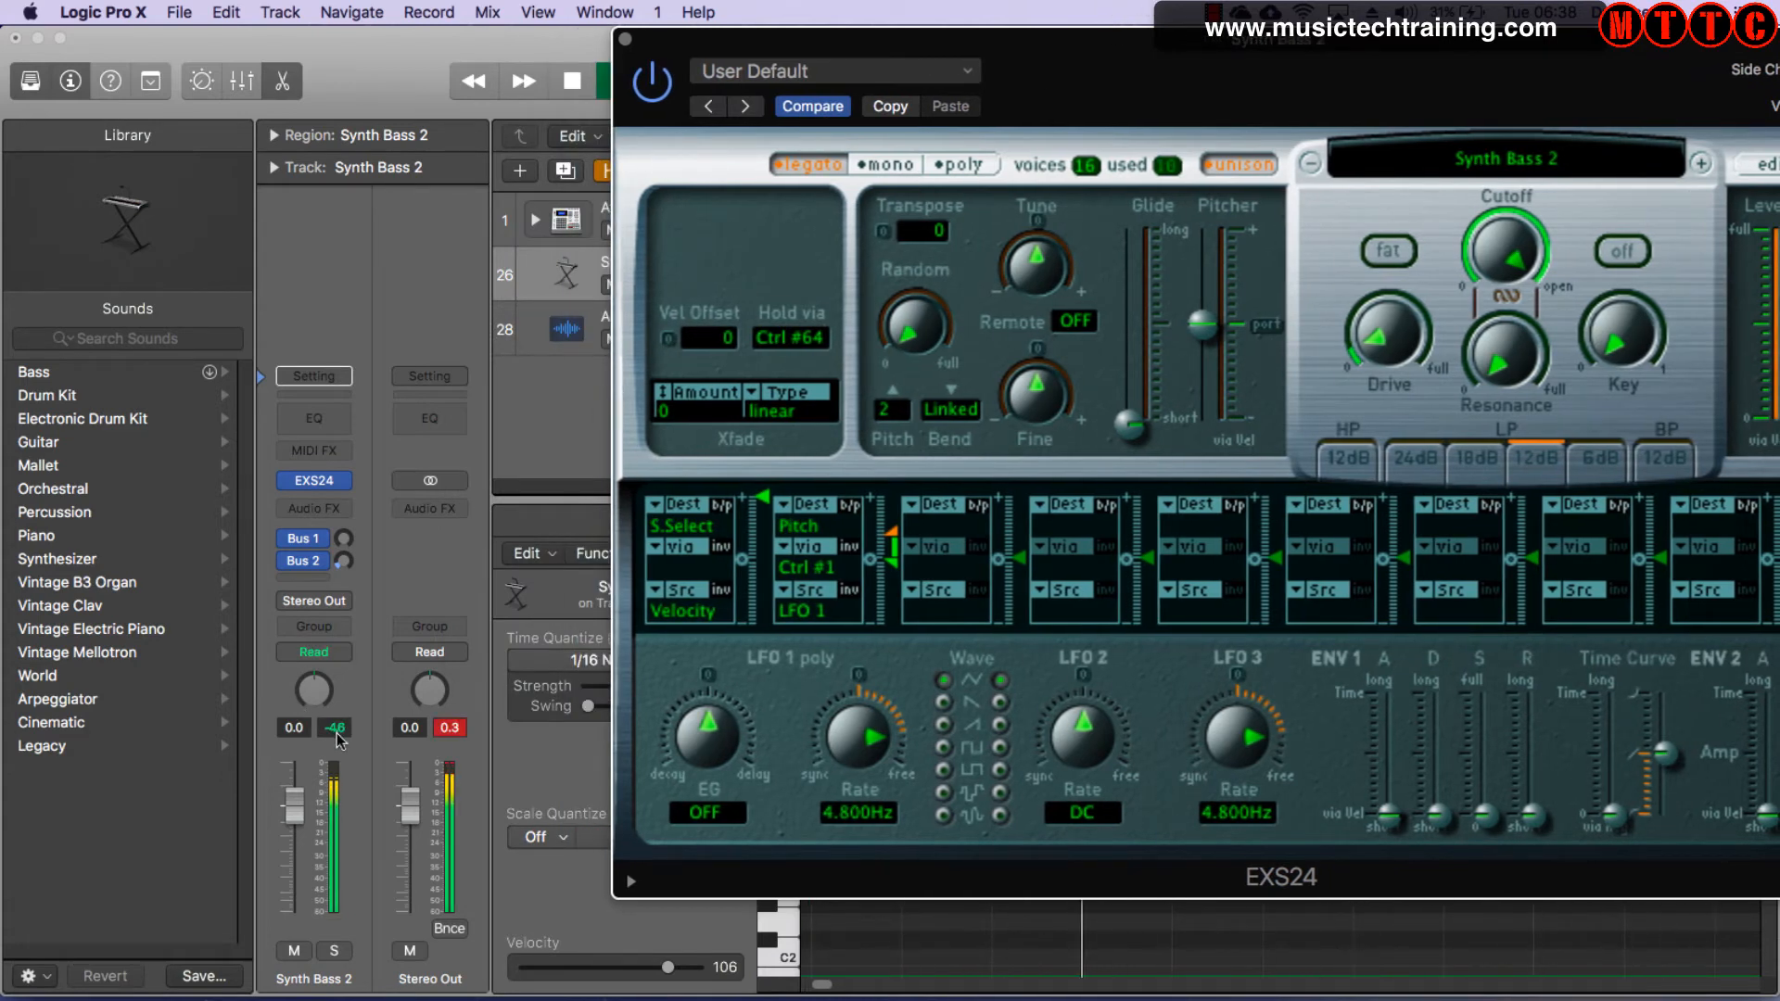
click(449, 729)
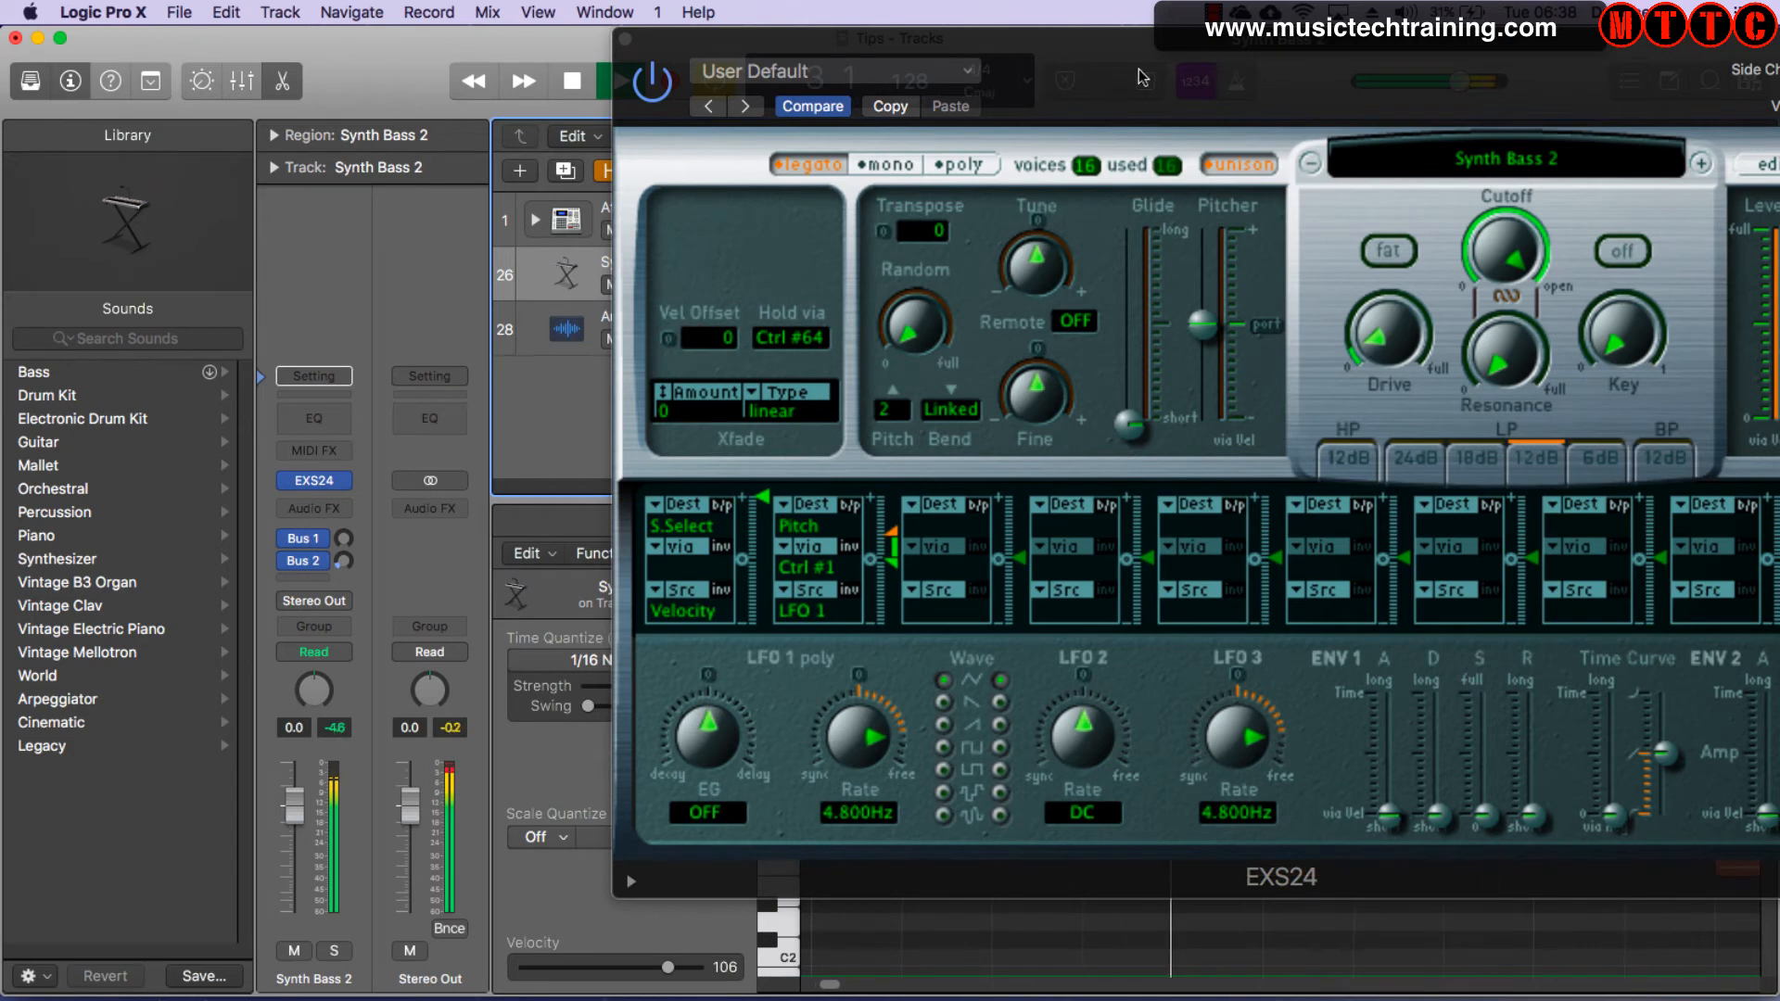
drag(1140, 53, 739, 51)
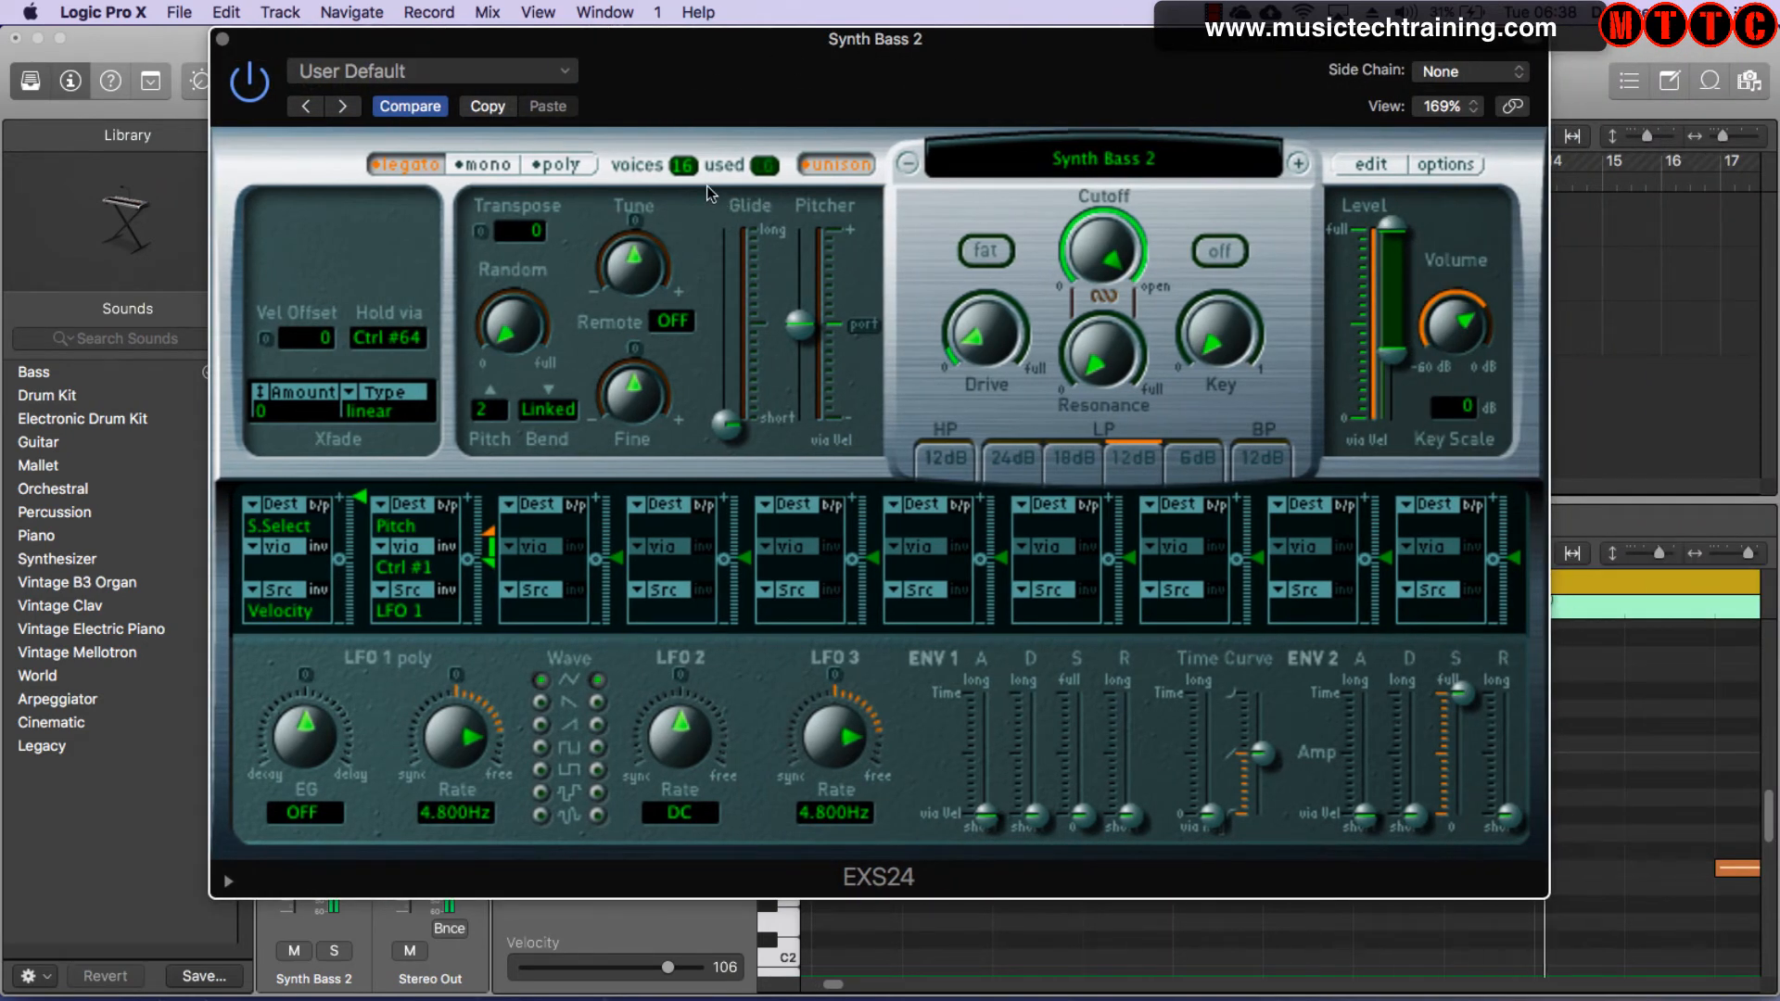
- Try poly mode with unison off and on, and return the sampler to legato with unison
click(562, 167)
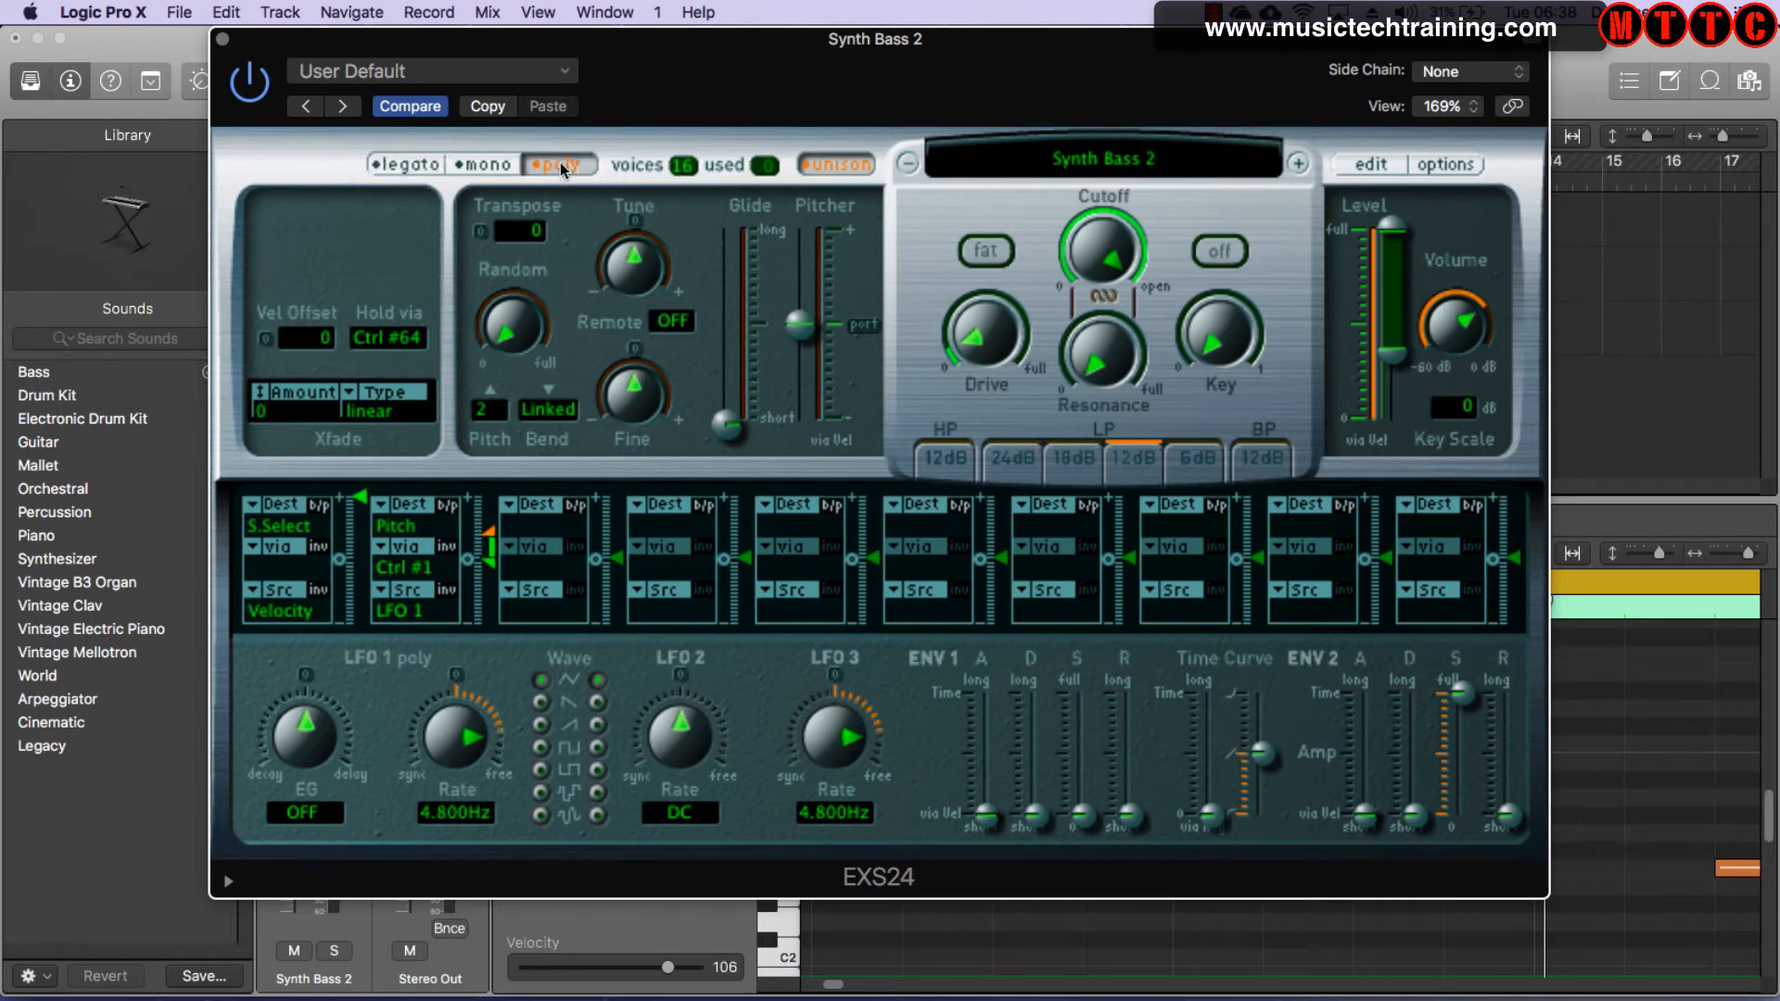
click(839, 167)
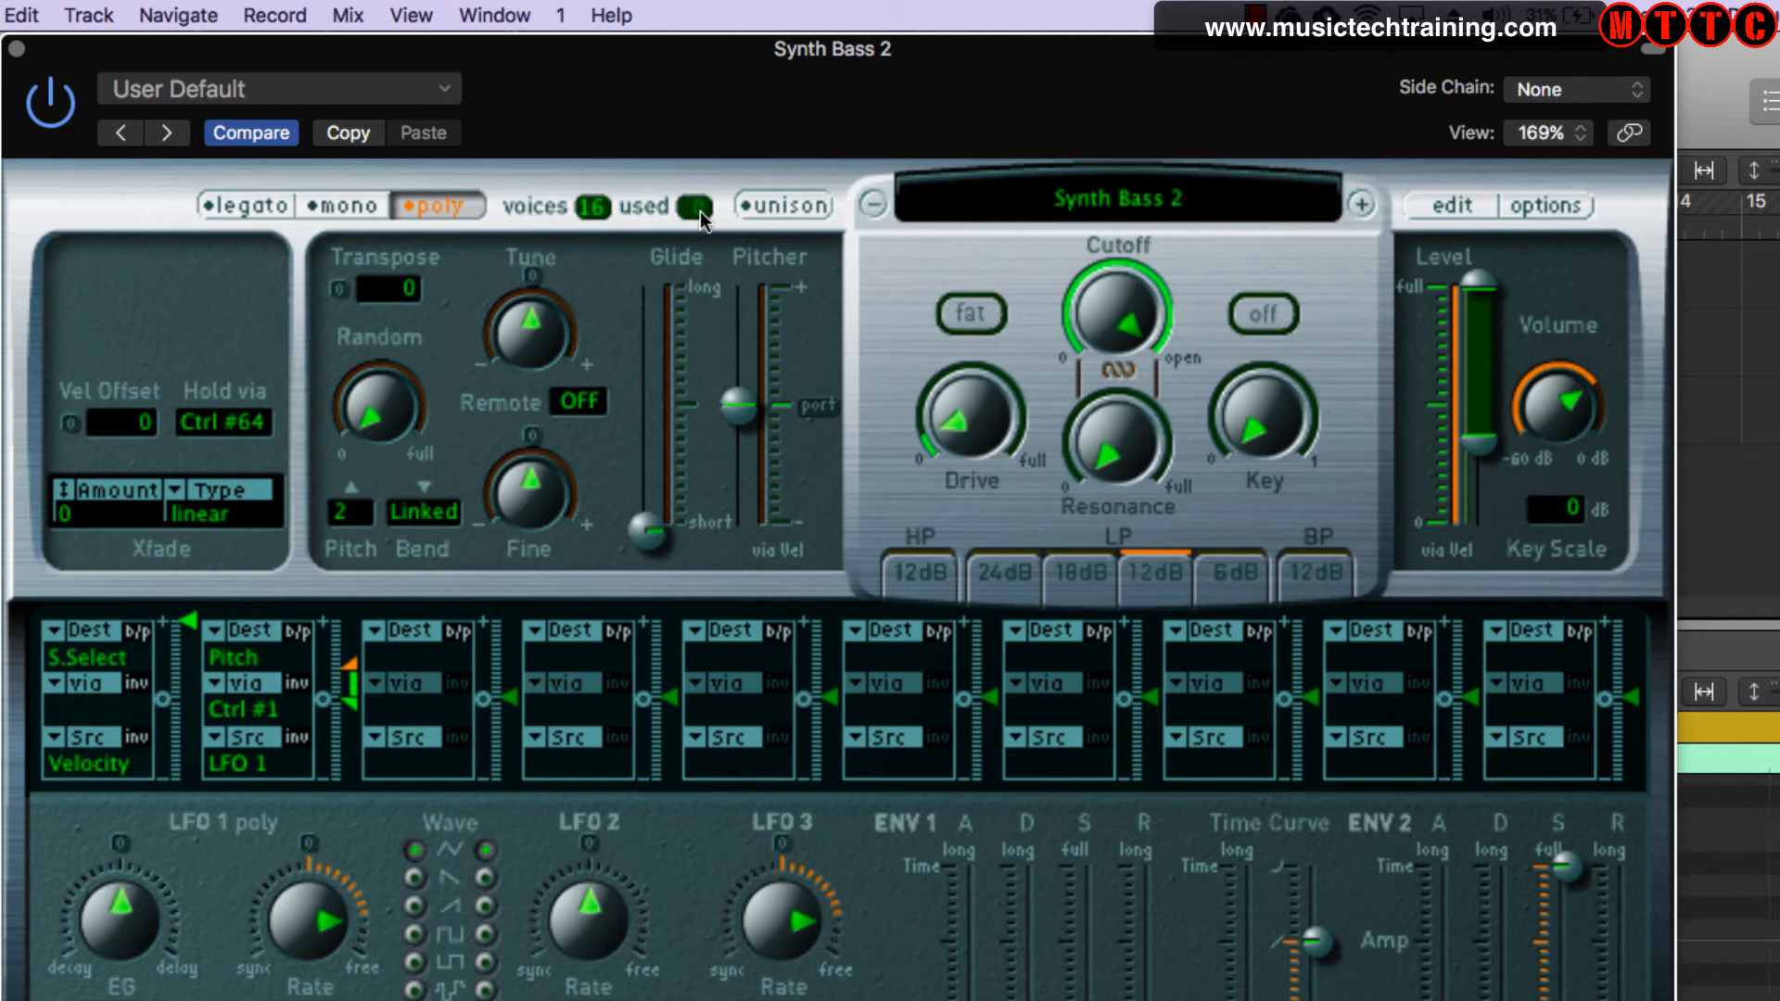
click(809, 217)
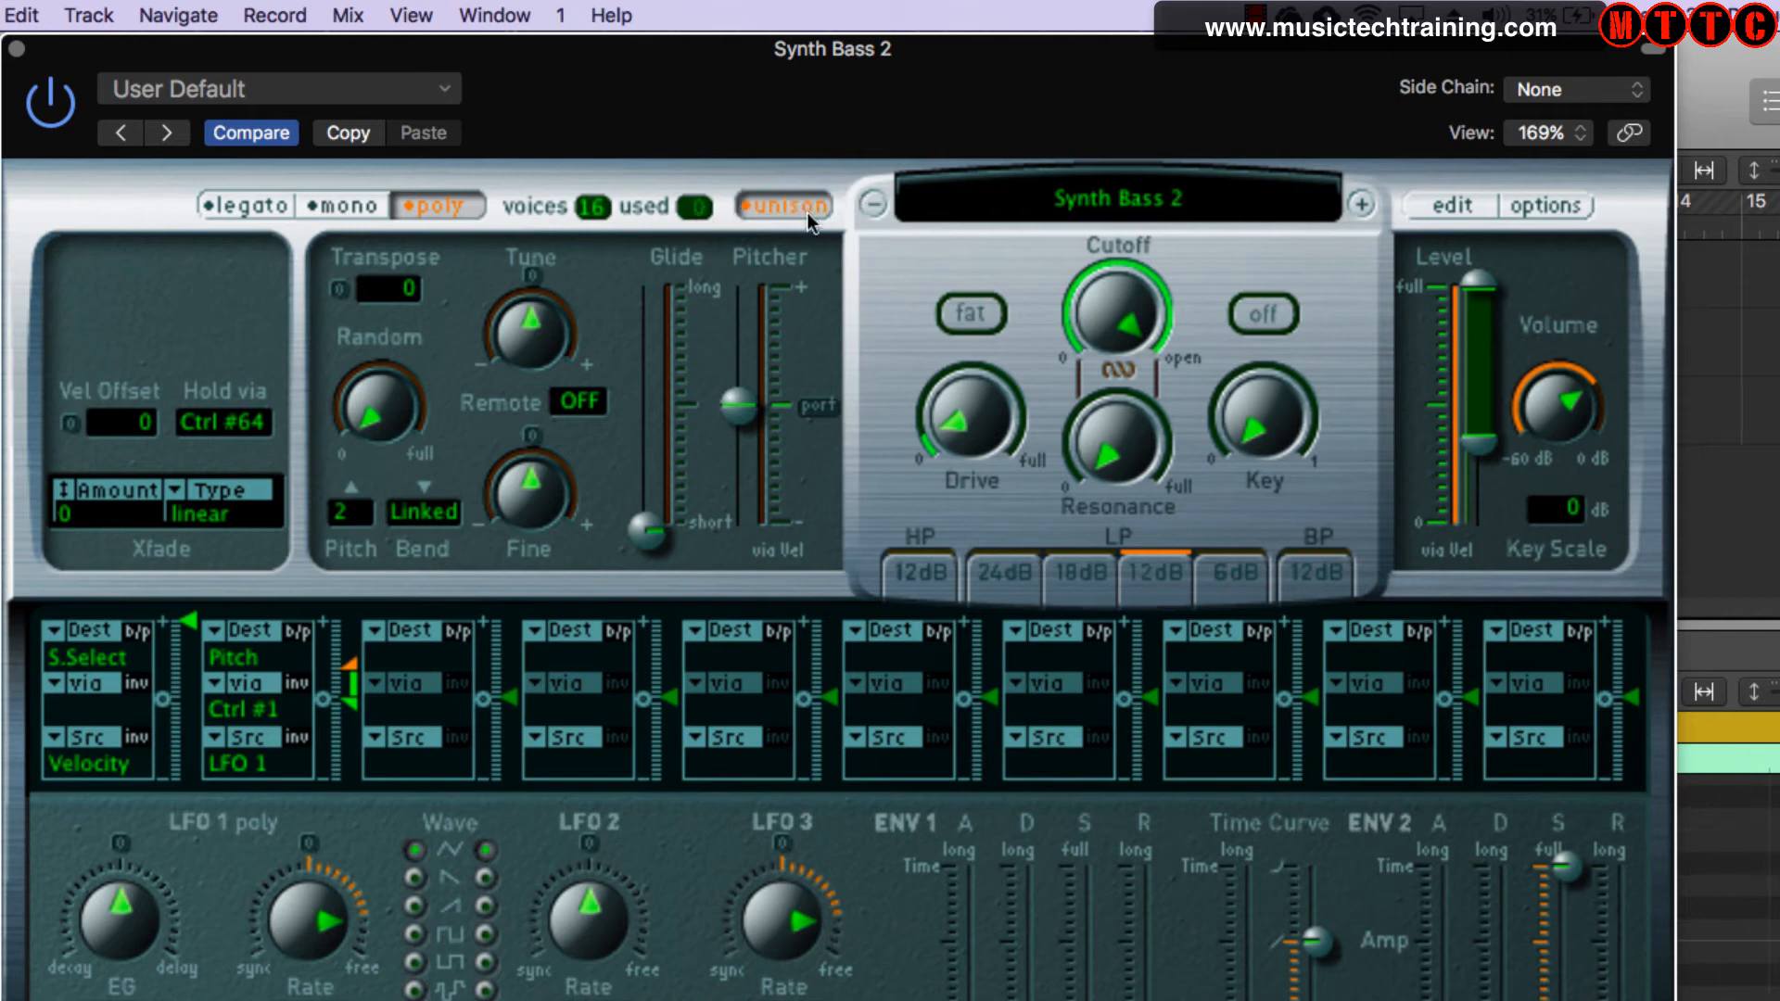
click(252, 206)
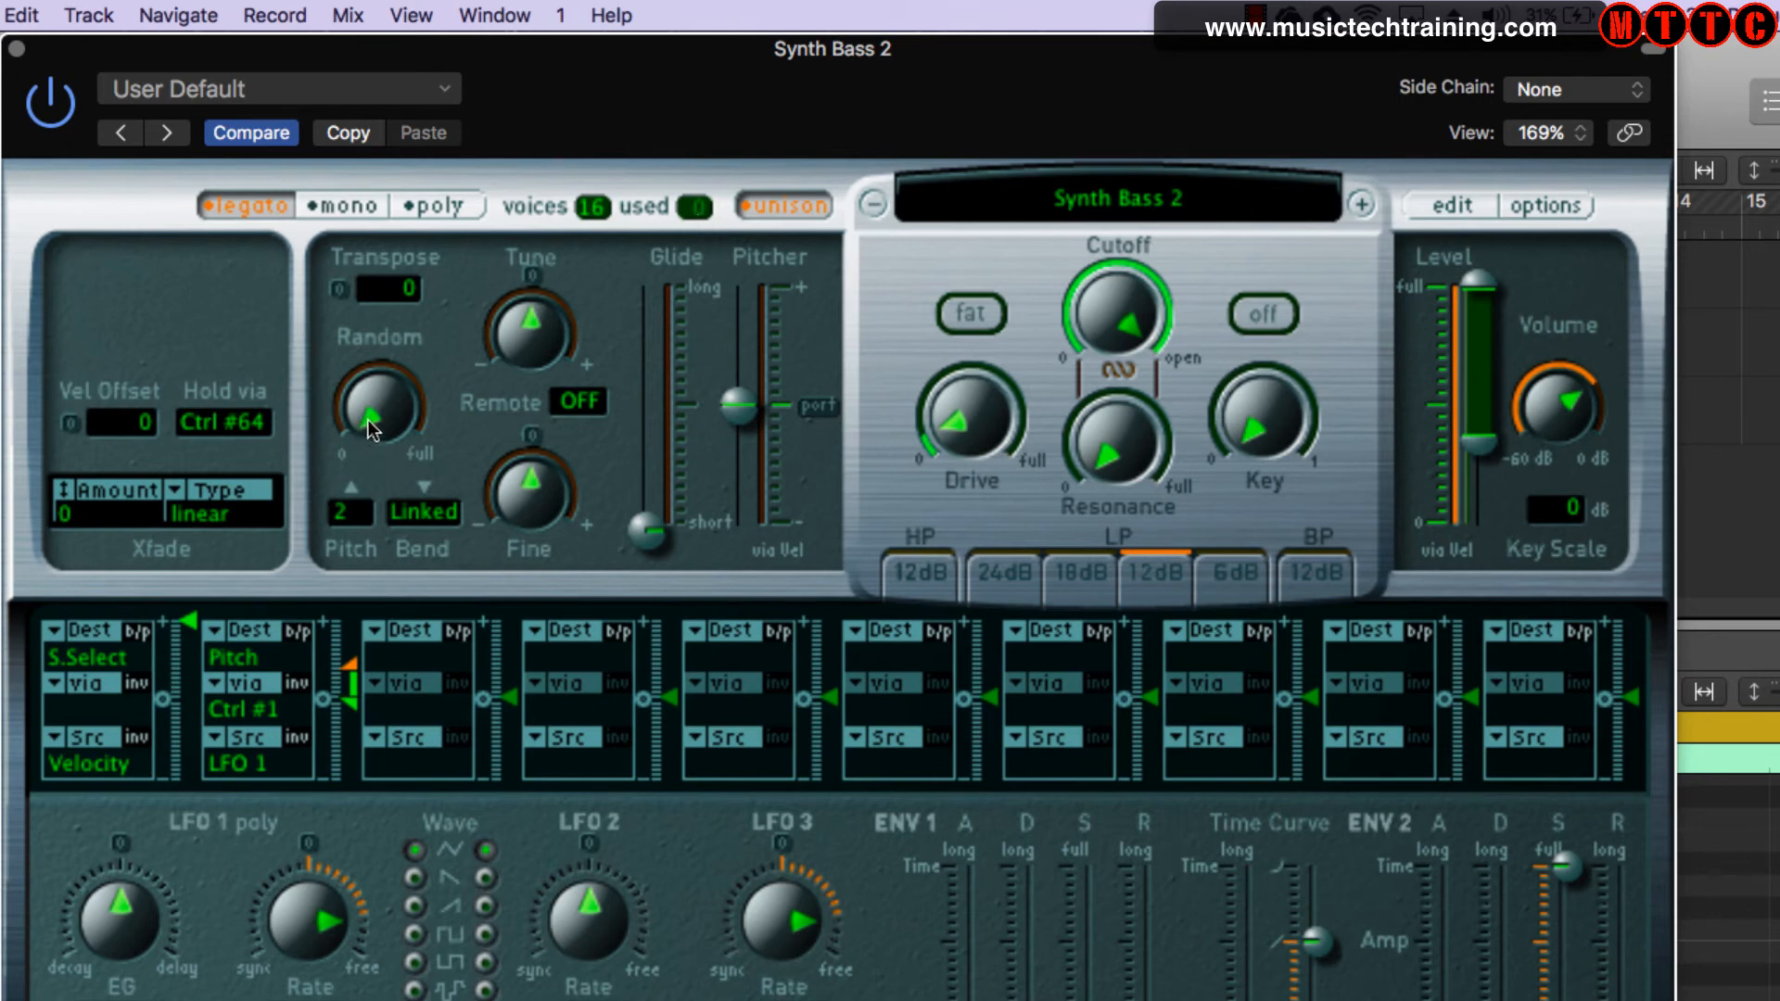
- Raise the EXS24 Random detune slightly above zero
mouse_move(366, 419)
drag(363, 413, 363, 409)
mouse_move(363, 415)
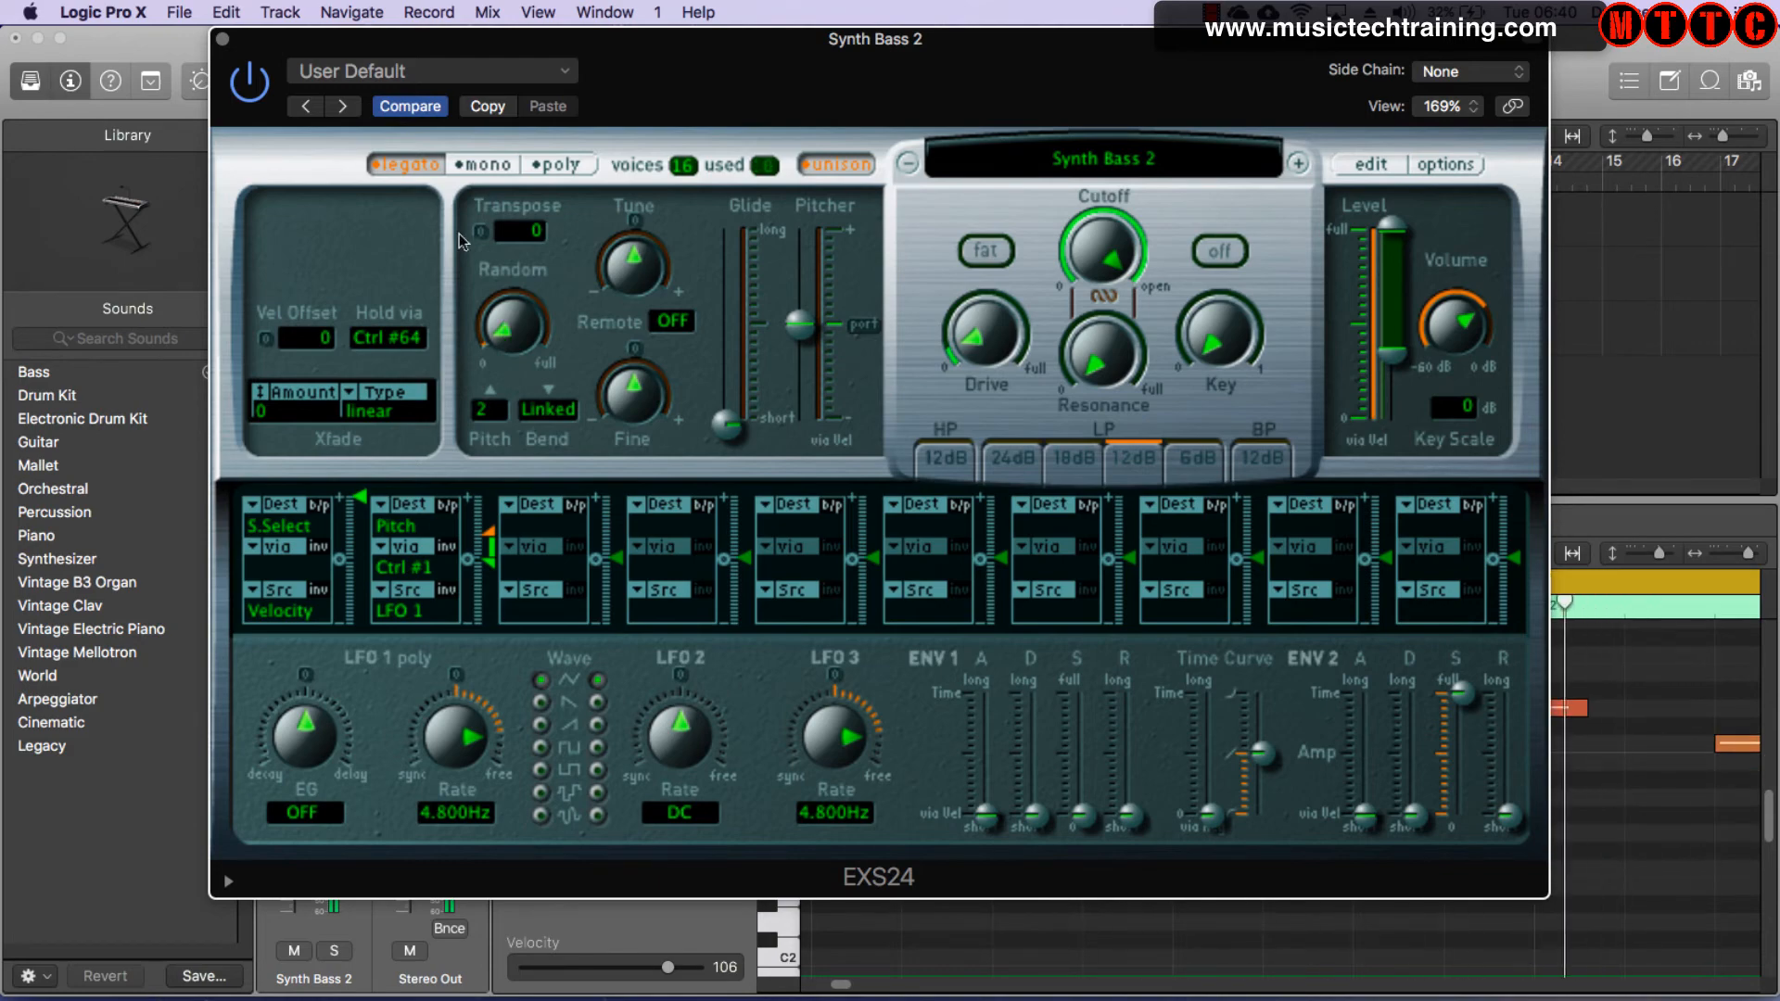
- Close the sampler and play the arrangement from the start to check the overlapping Synth Bass 2 notes in bar 4
click(224, 40)
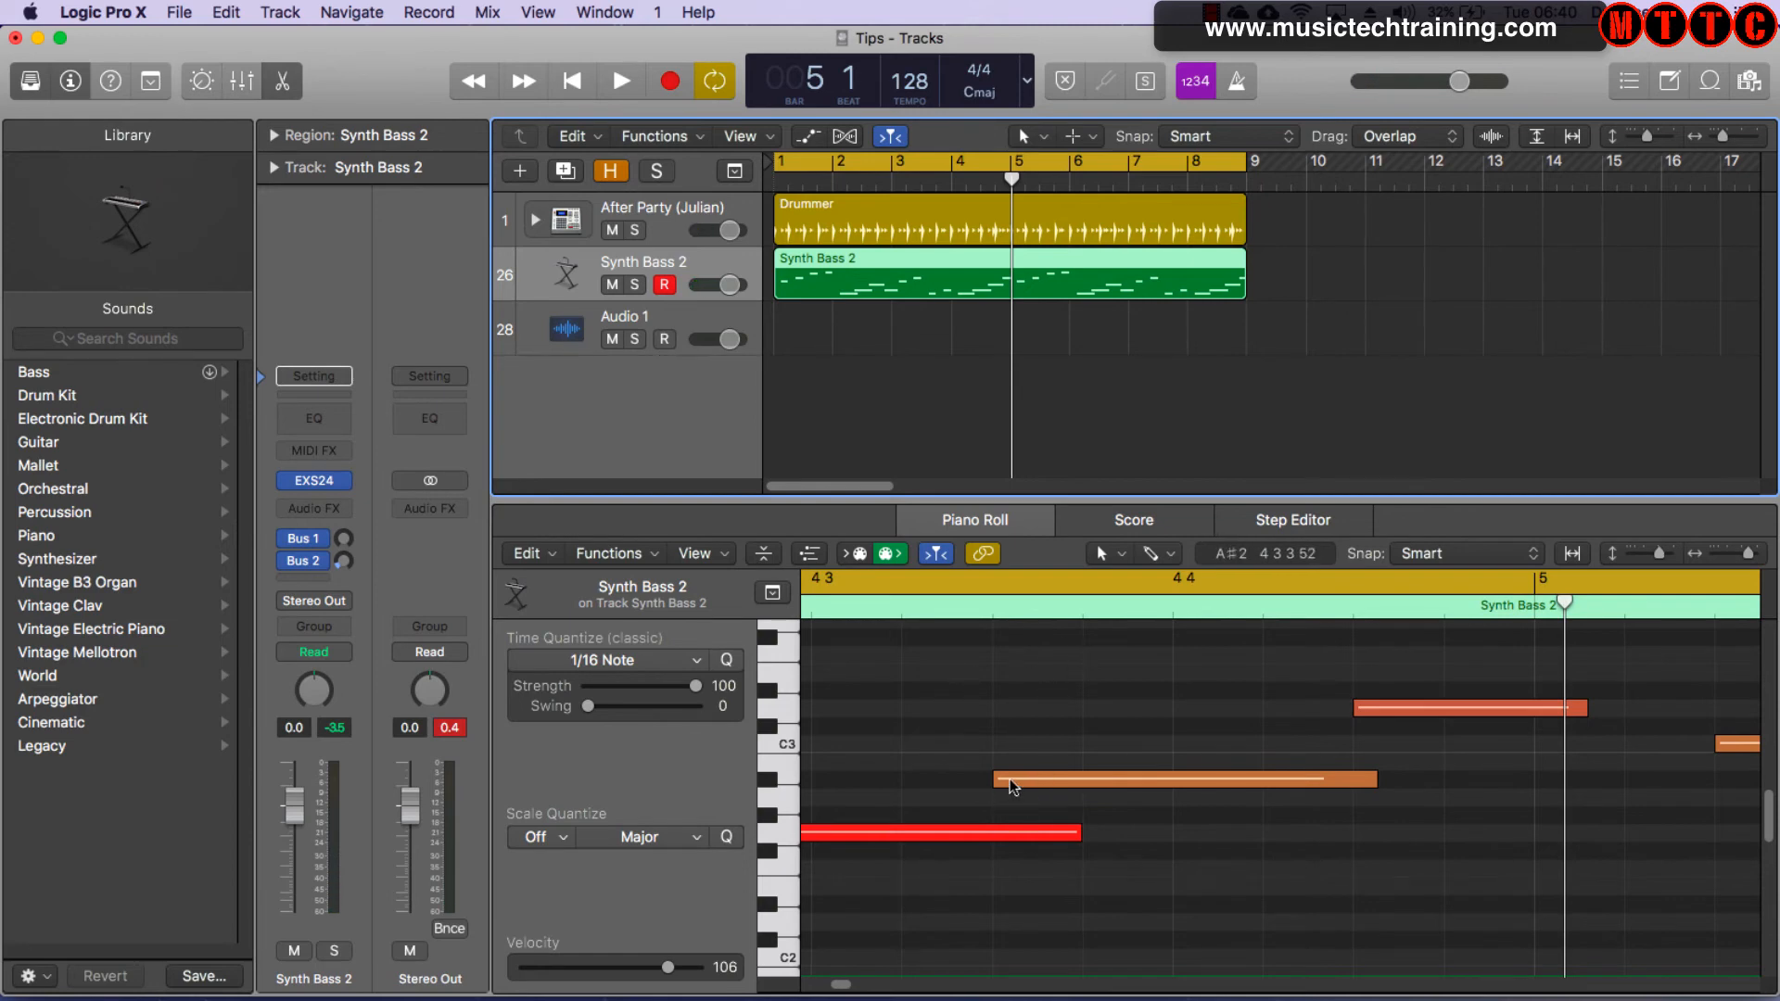
click(1017, 837)
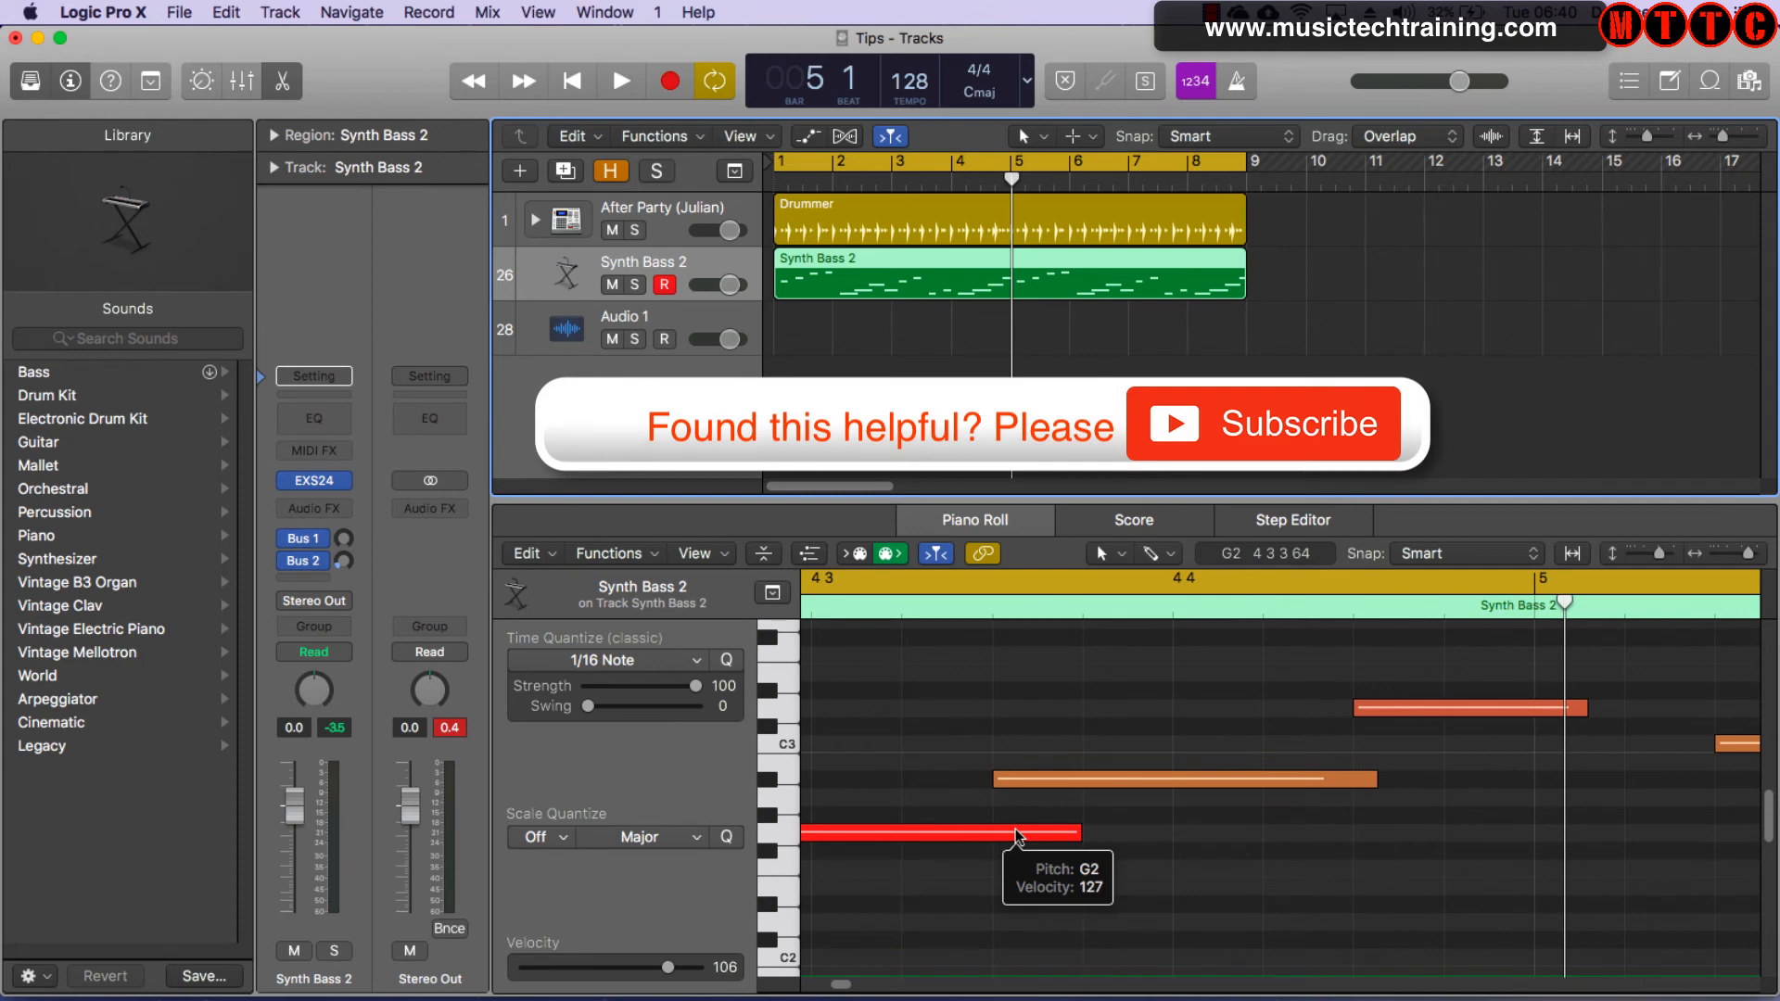
key(Return)
key(space)
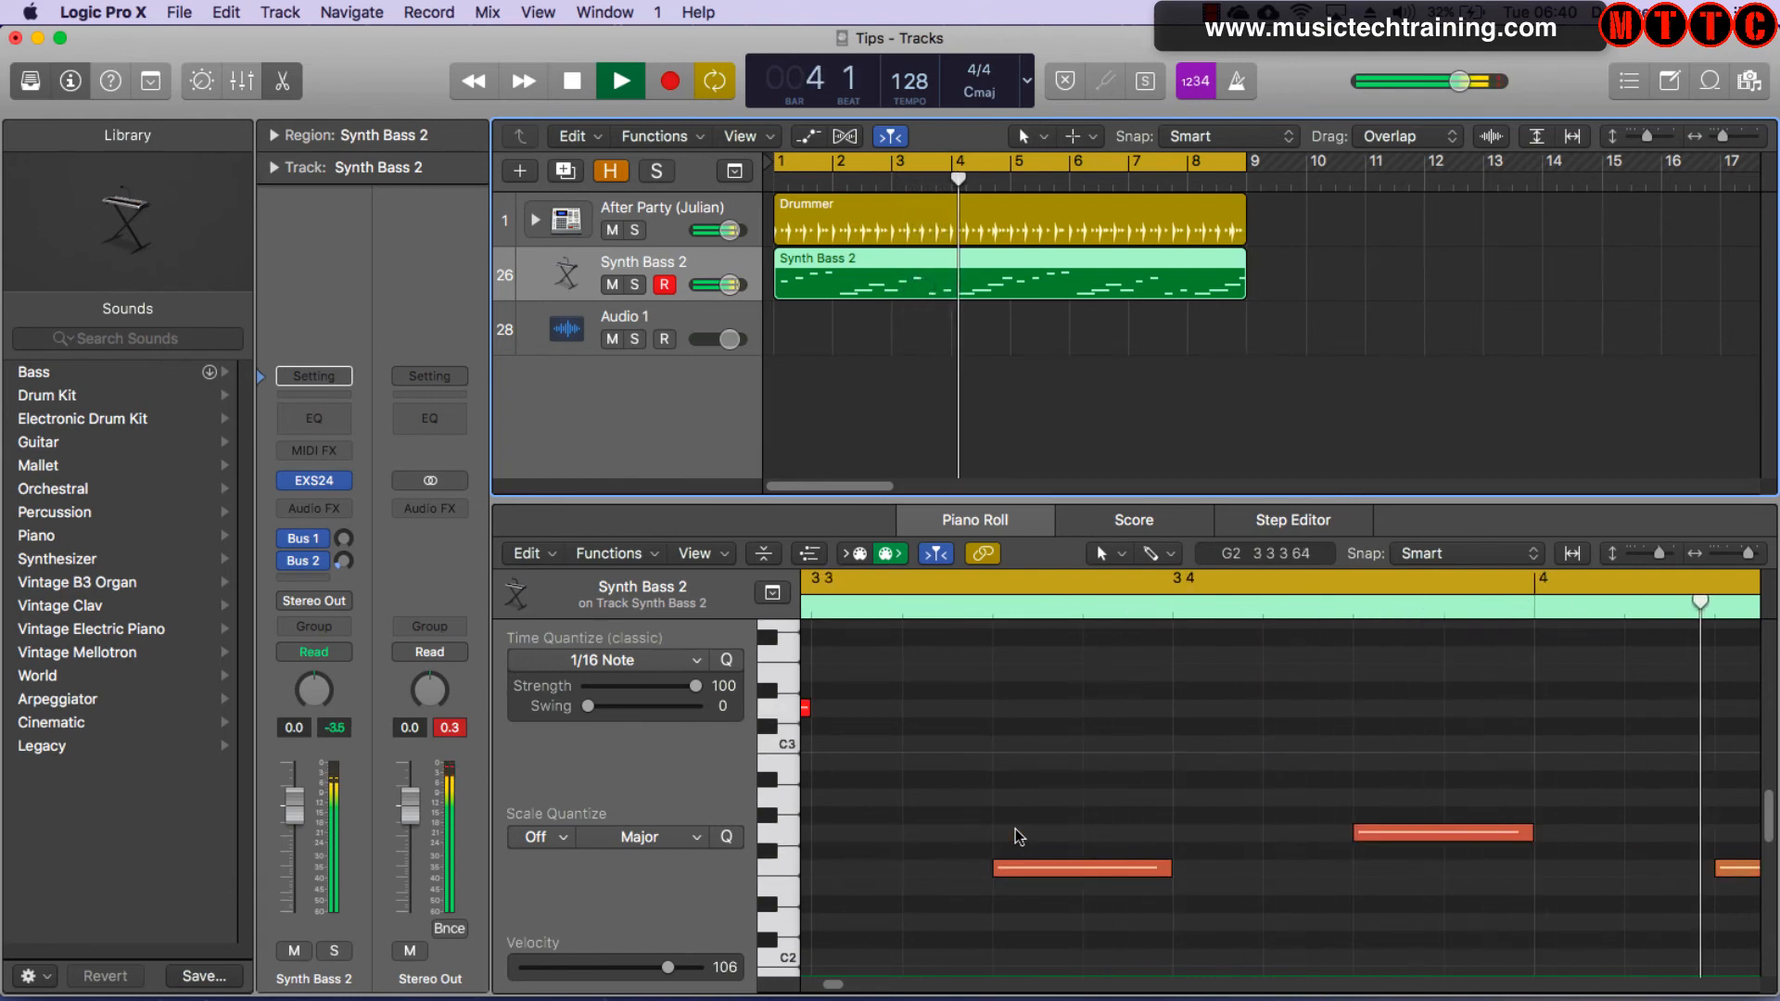
key(space)
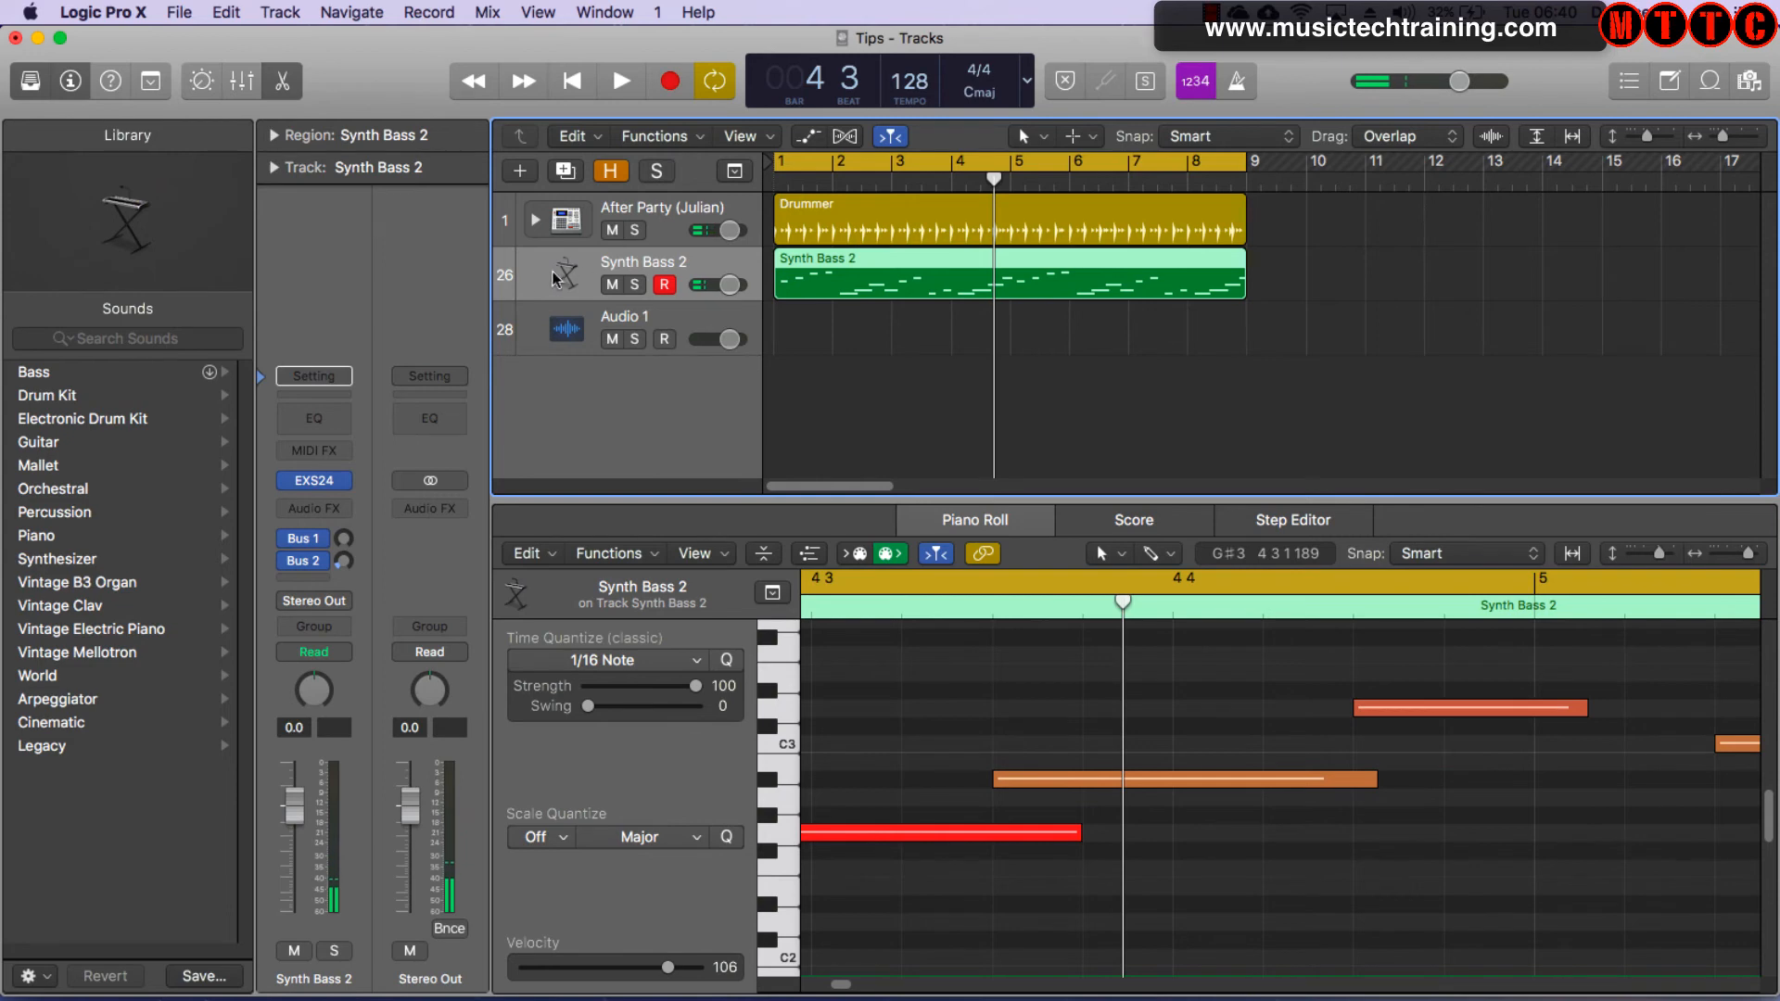
- Reopen the EXS24 on Synth Bass 2, compare poly voice usage without and with unison, and restore legato mode
click(320, 487)
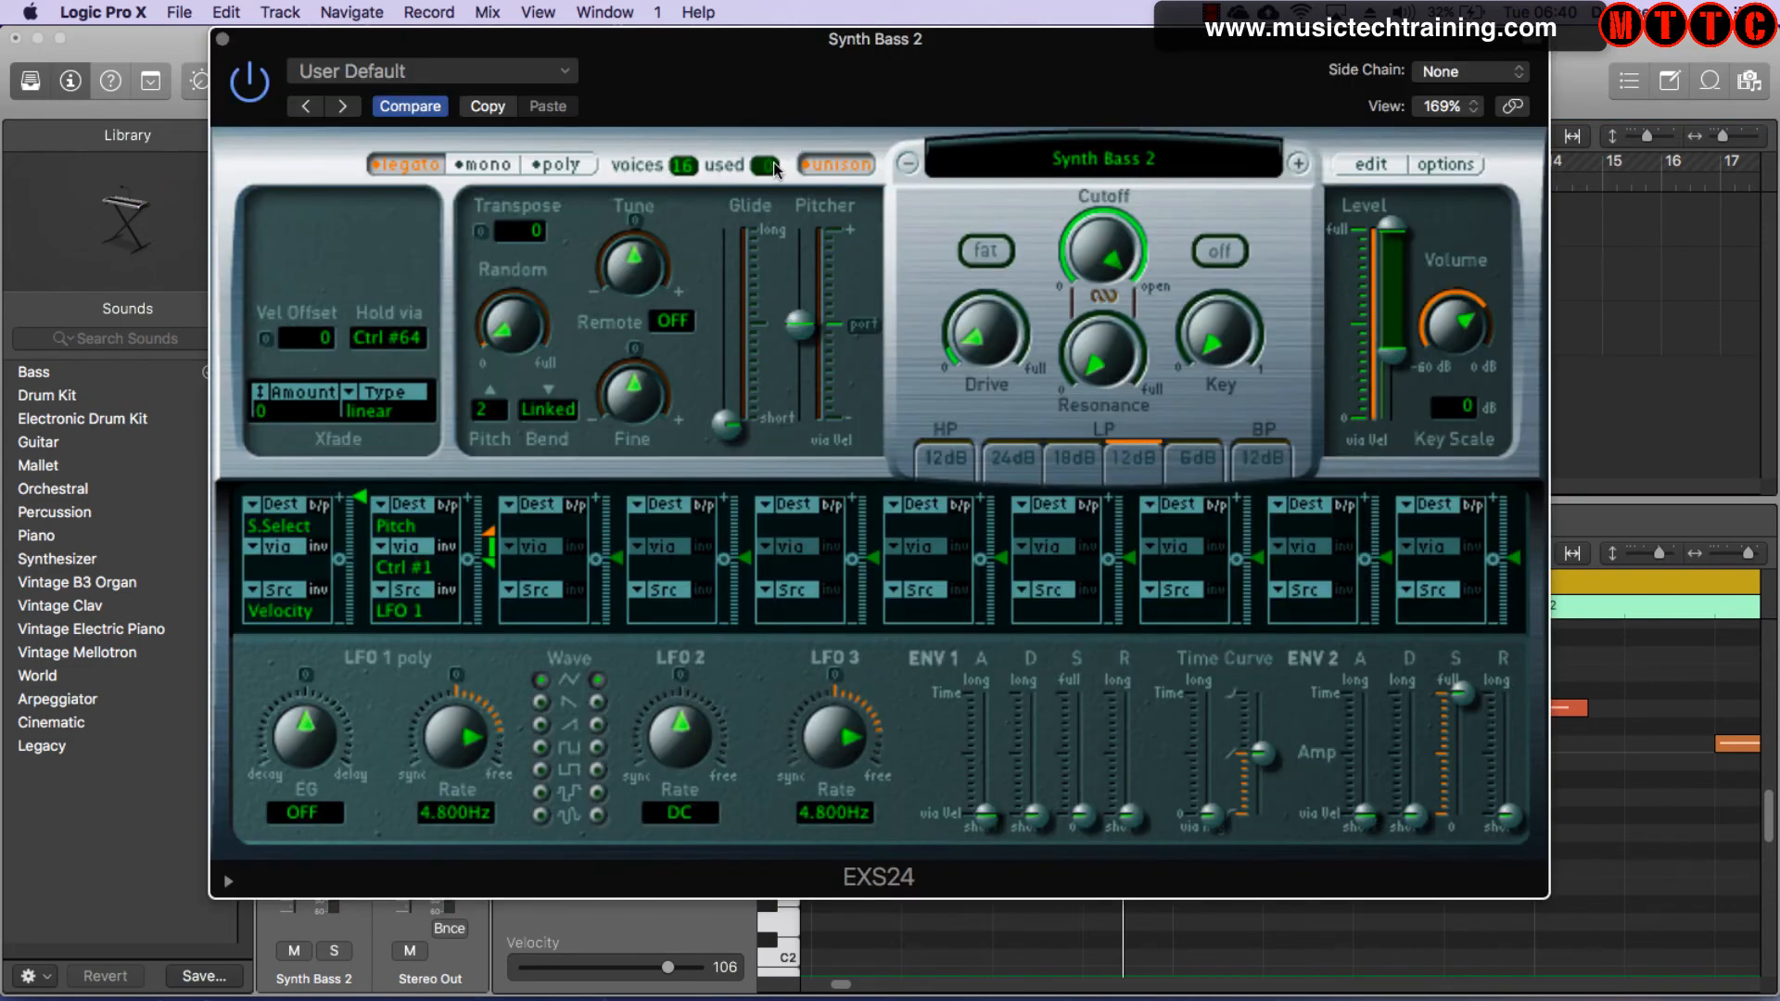
click(555, 164)
click(830, 164)
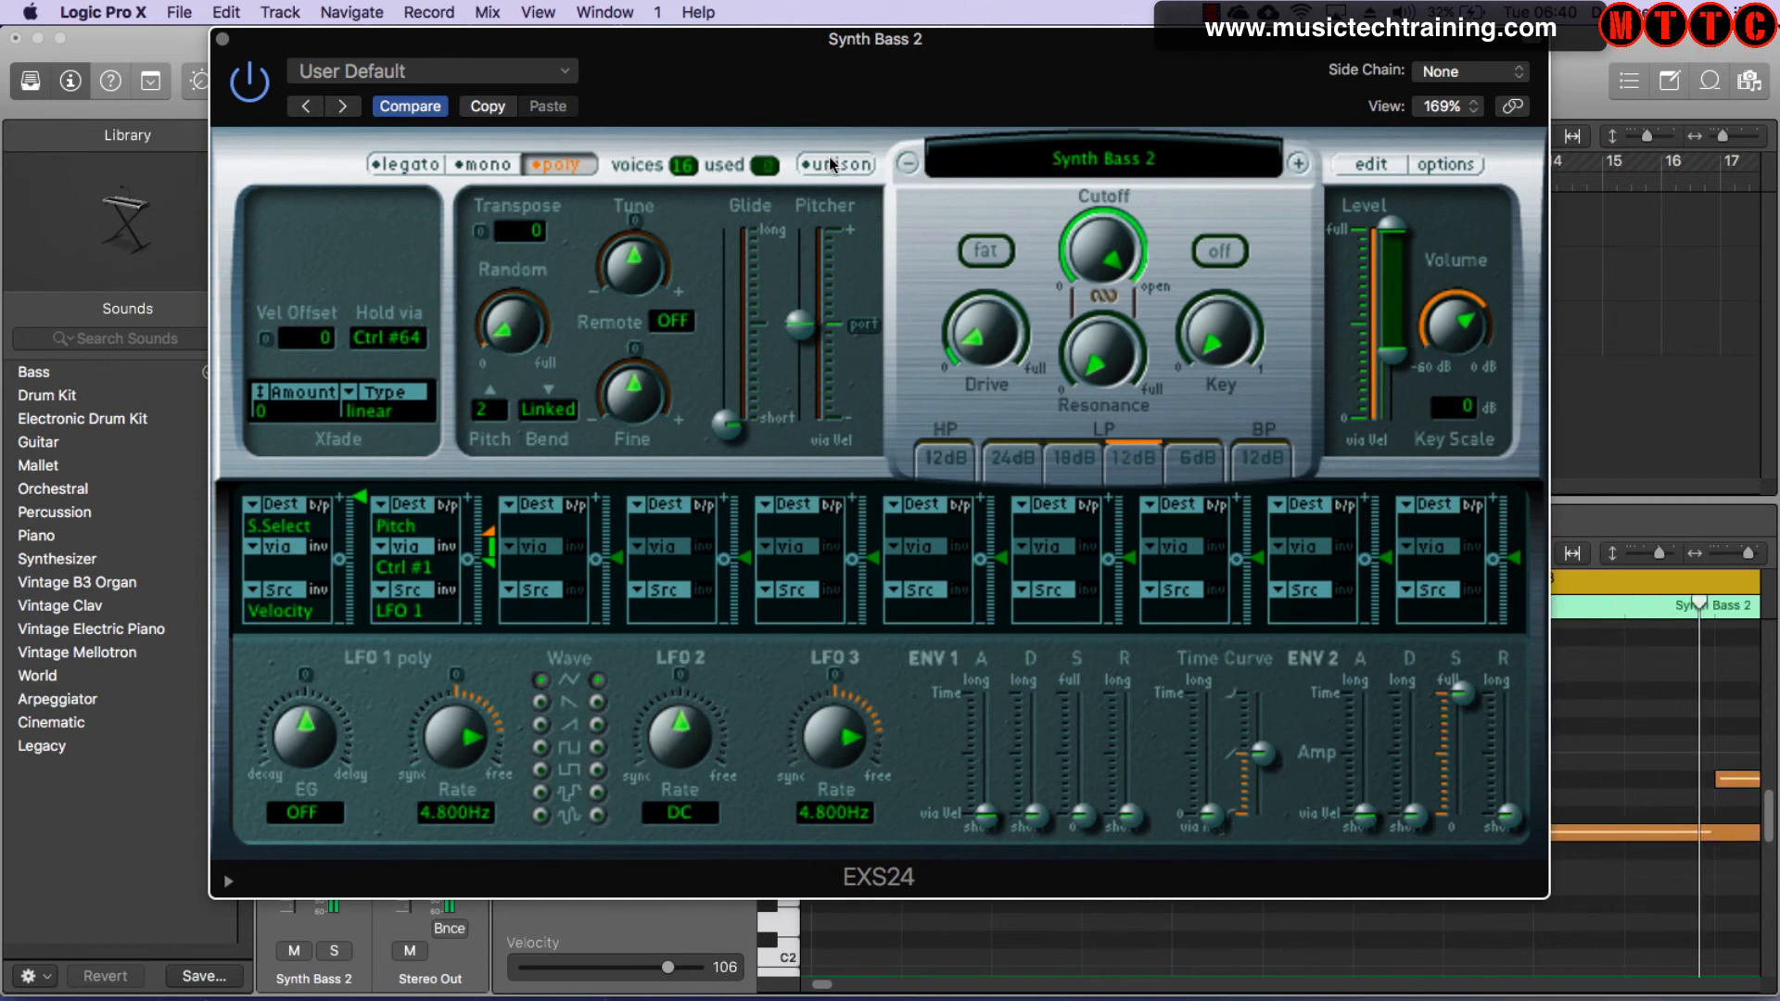
click(832, 164)
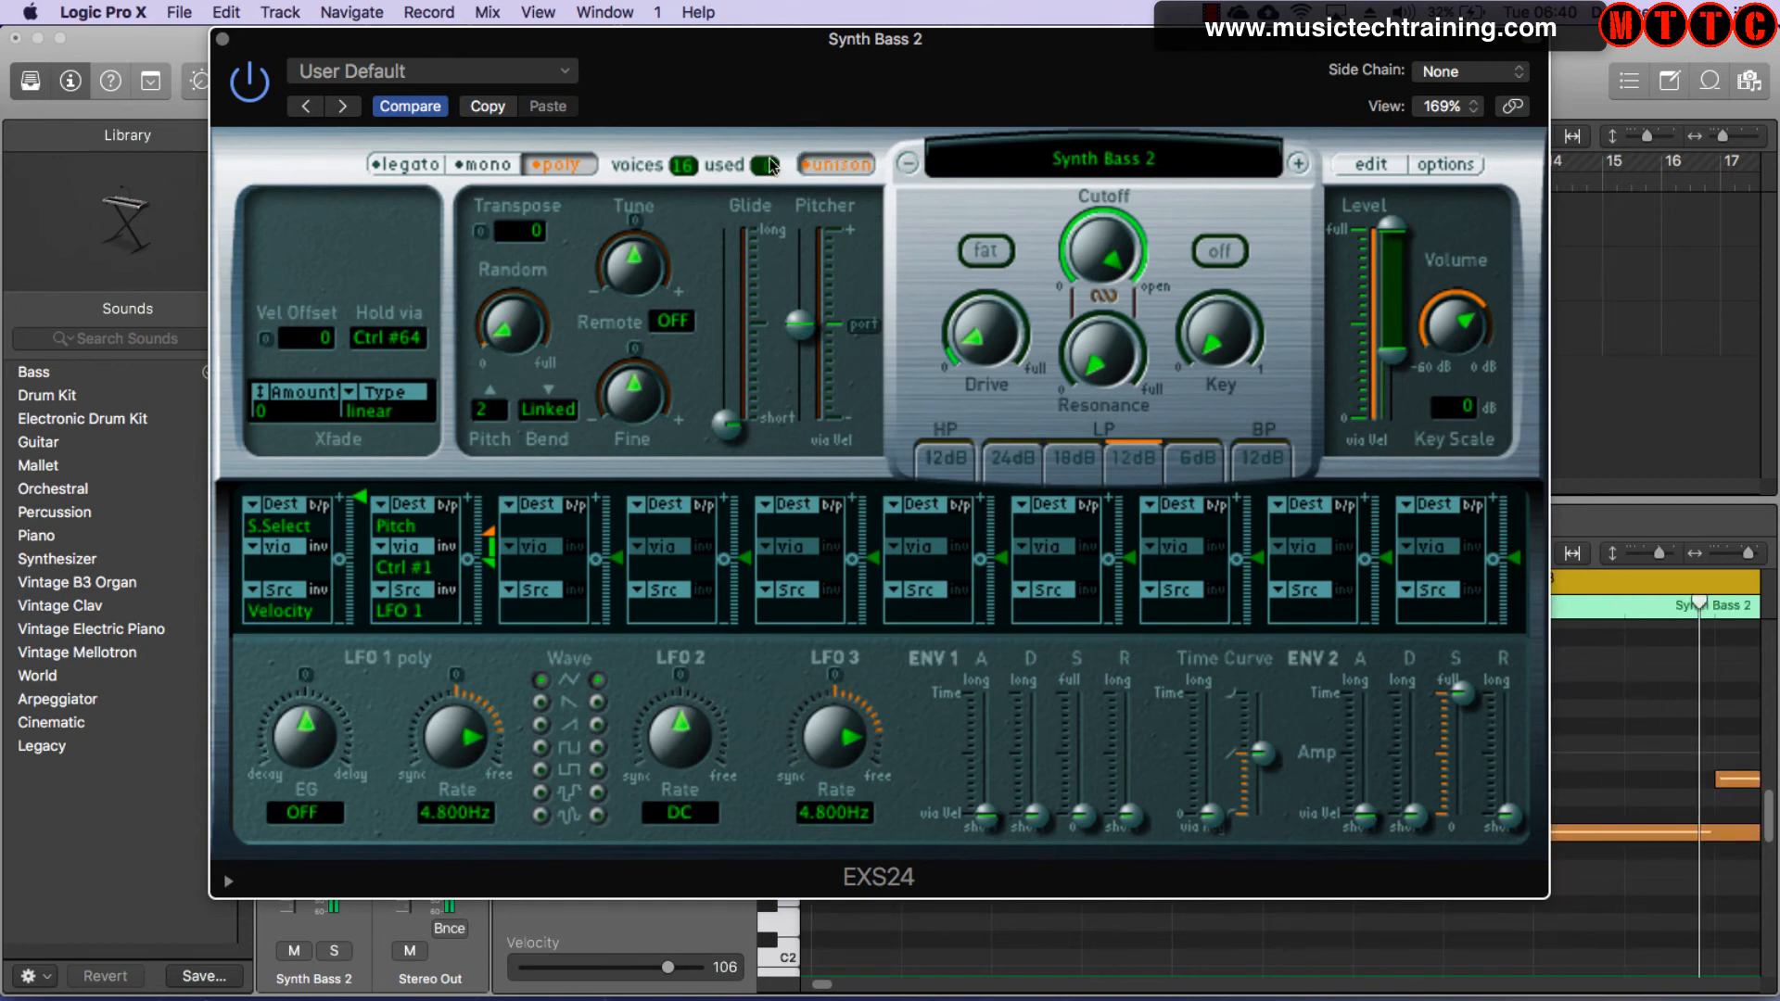
click(422, 166)
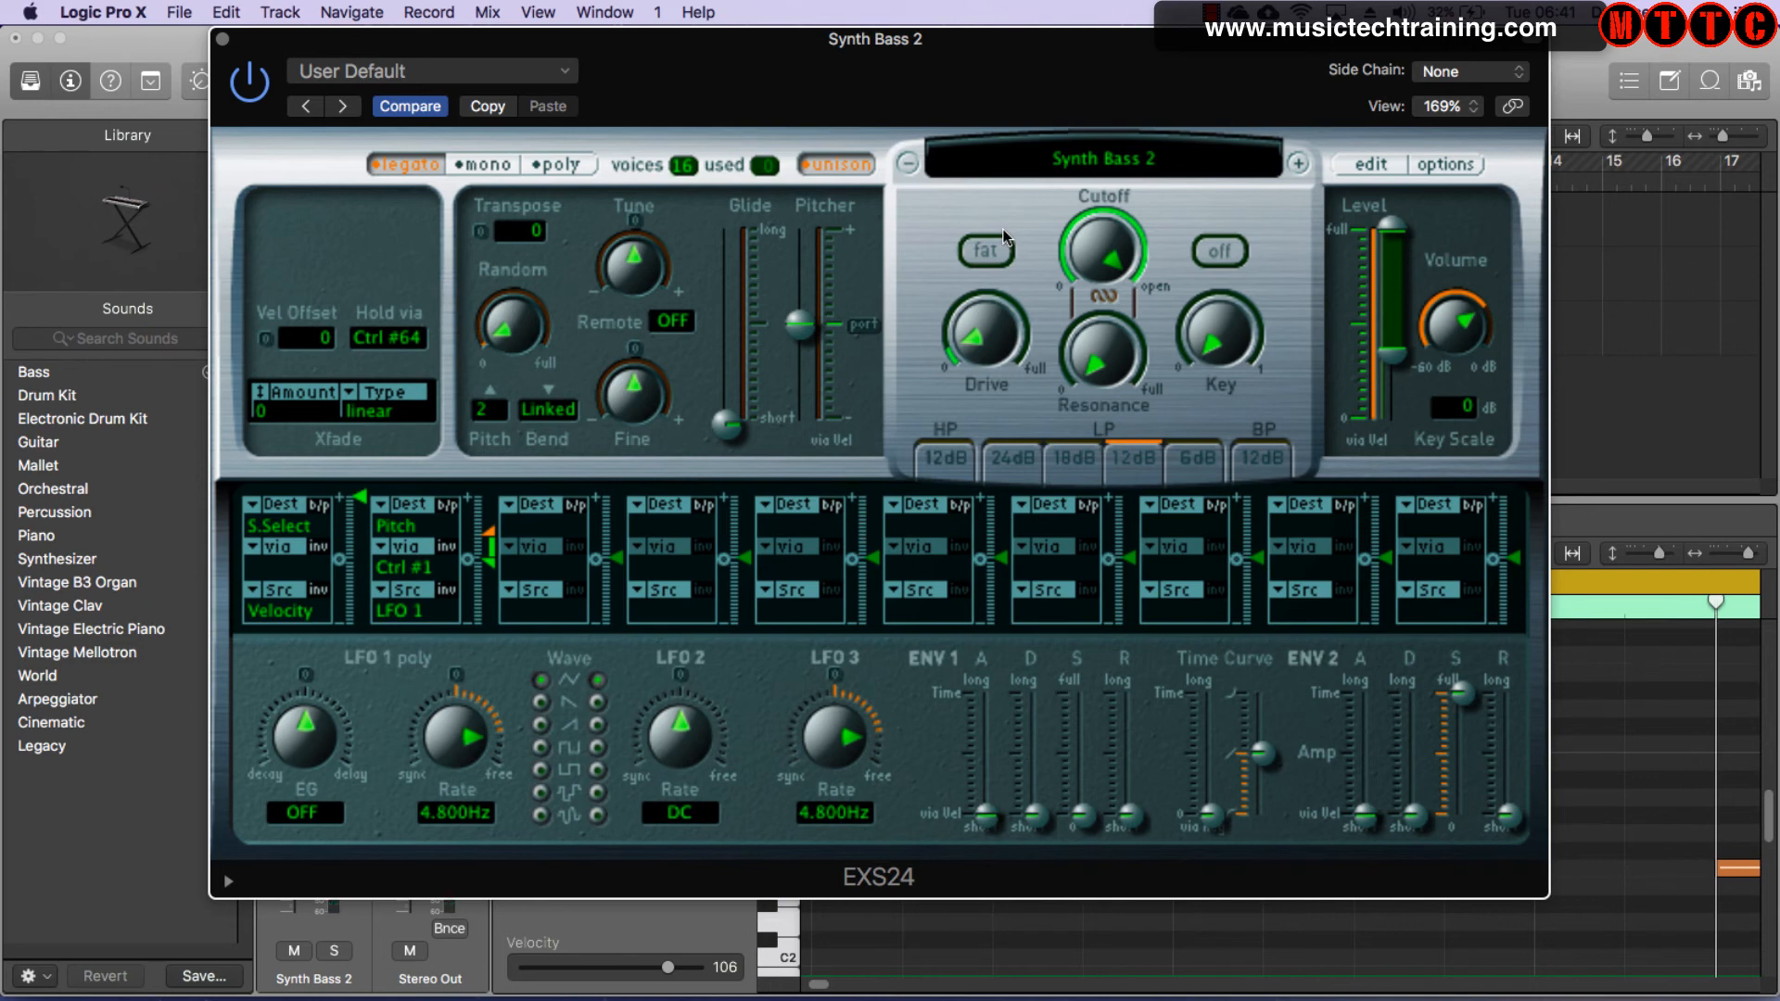
- Review the key and range settings of both bass zones in the Instrument Editor and close it
click(1369, 167)
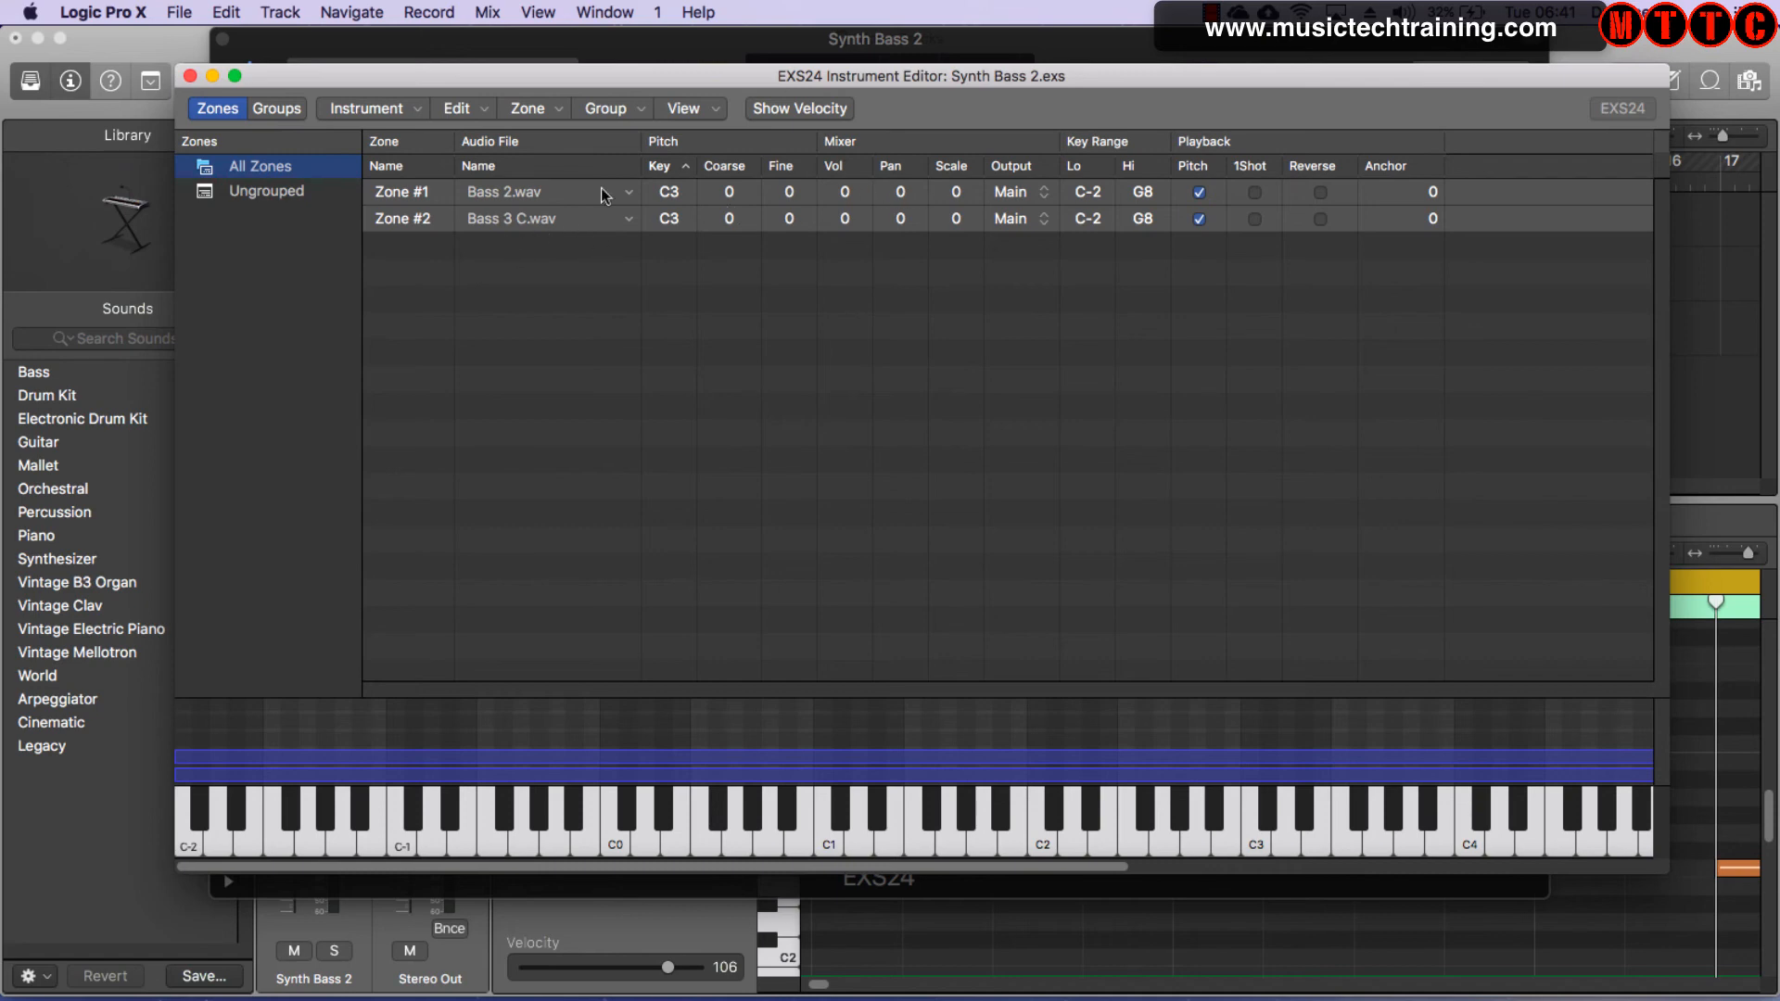
click(190, 77)
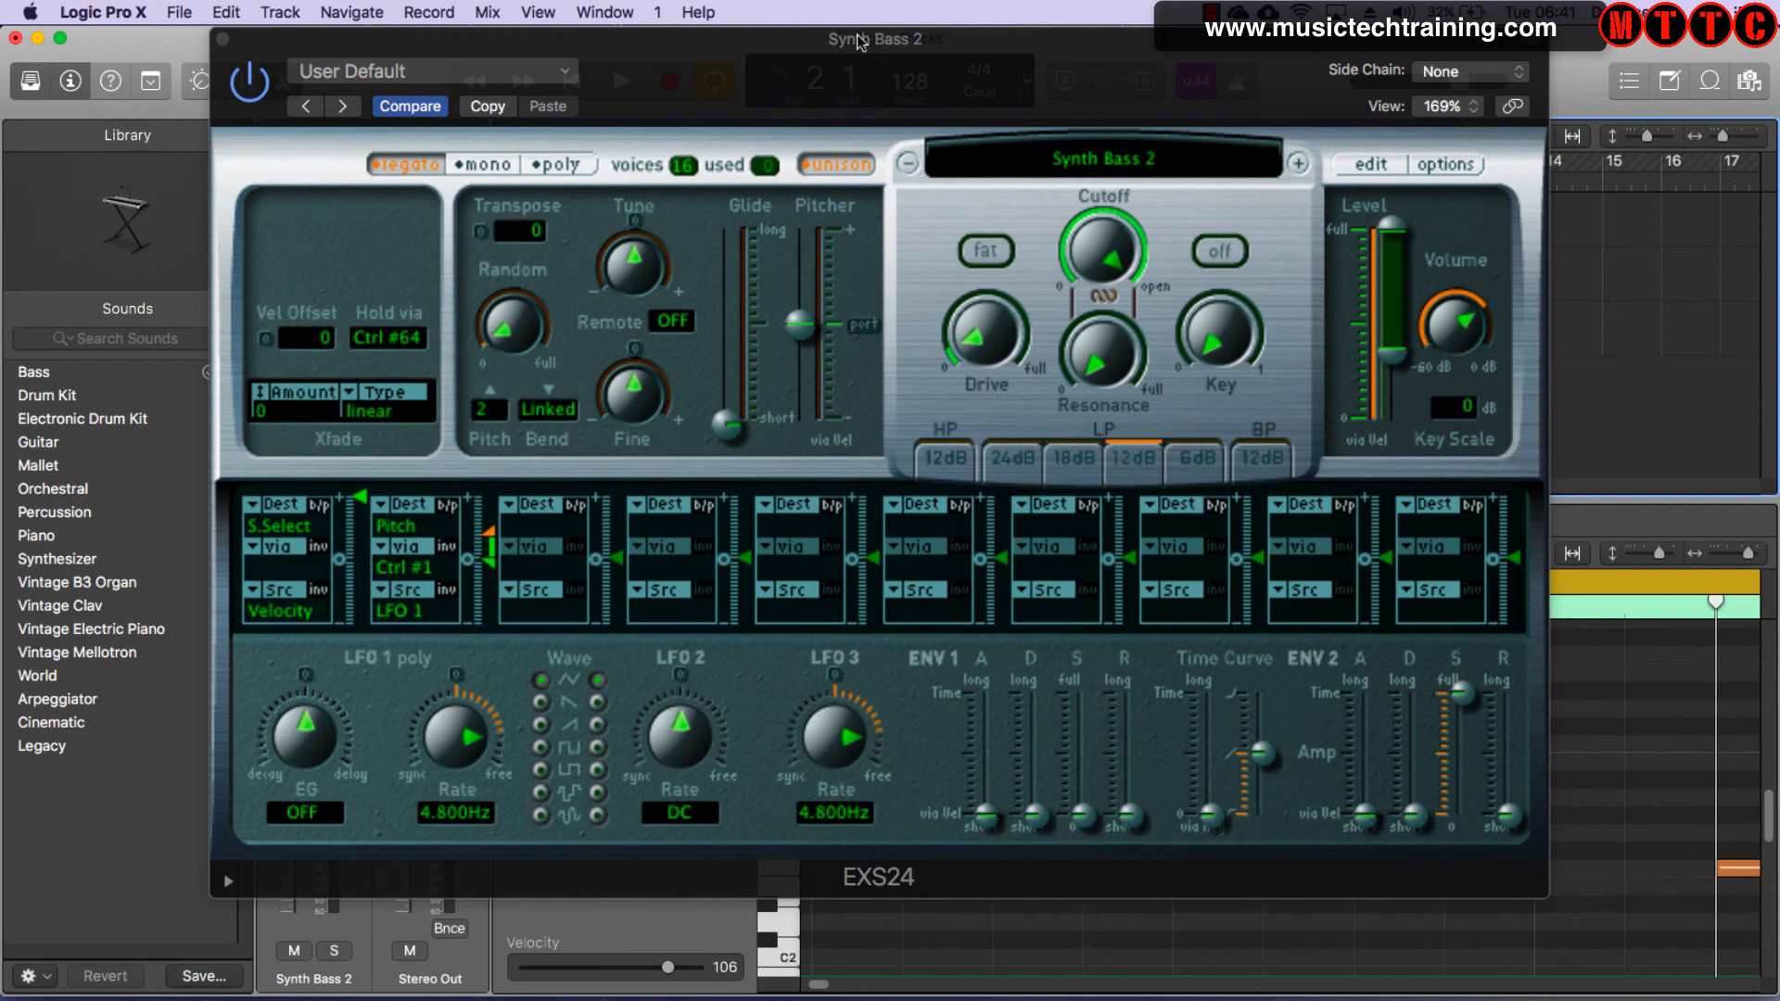
drag(669, 47, 883, 10)
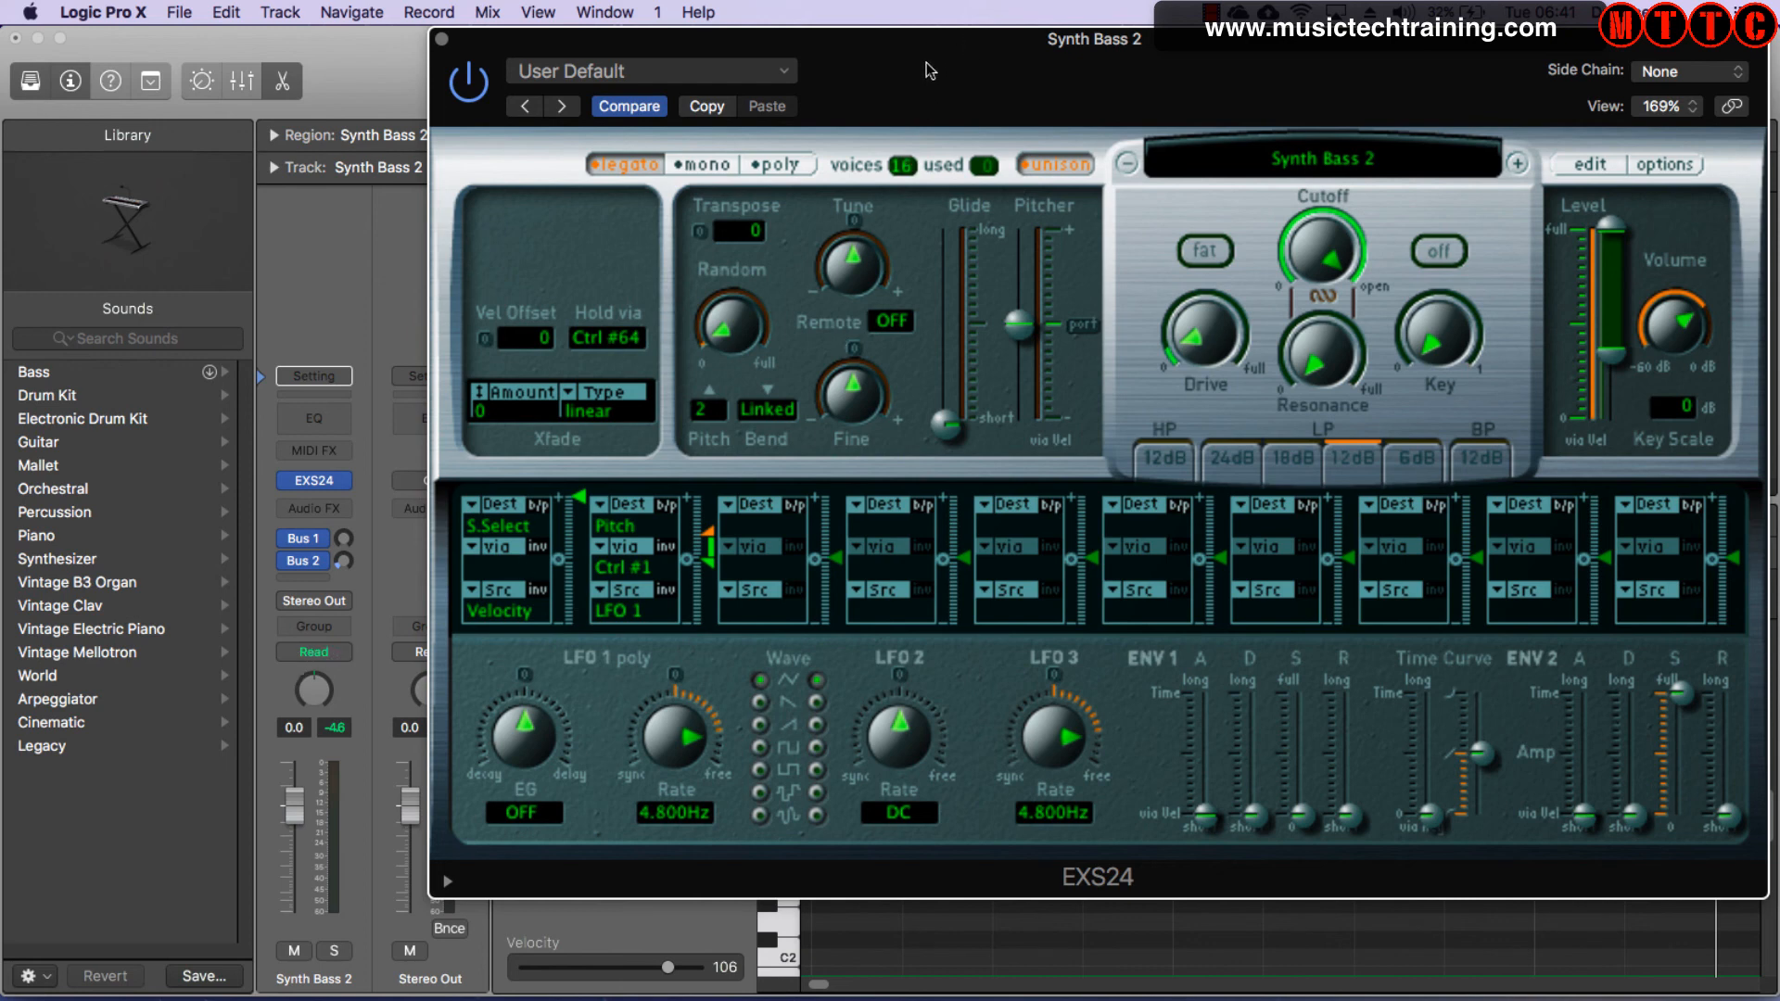
drag(926, 63, 758, 18)
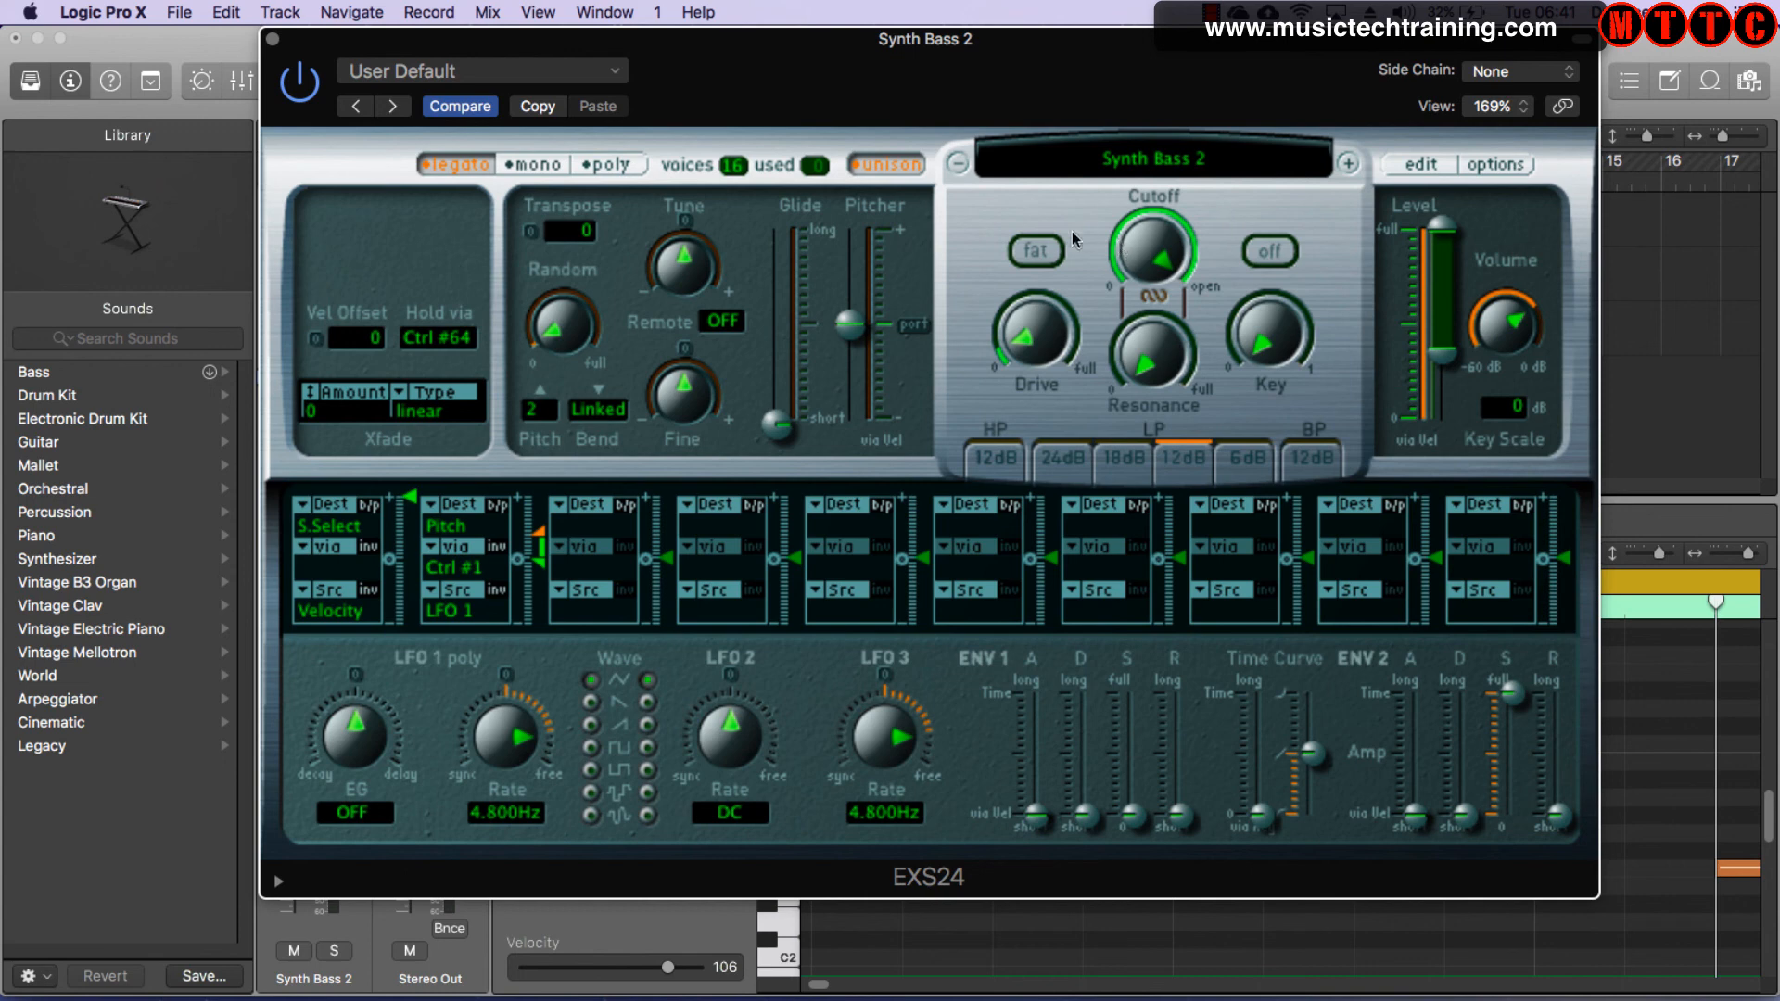
- Turn on the sampler's filter with Fat enabled and lower the Cutoff to about halfway during playback
click(1270, 249)
click(1019, 261)
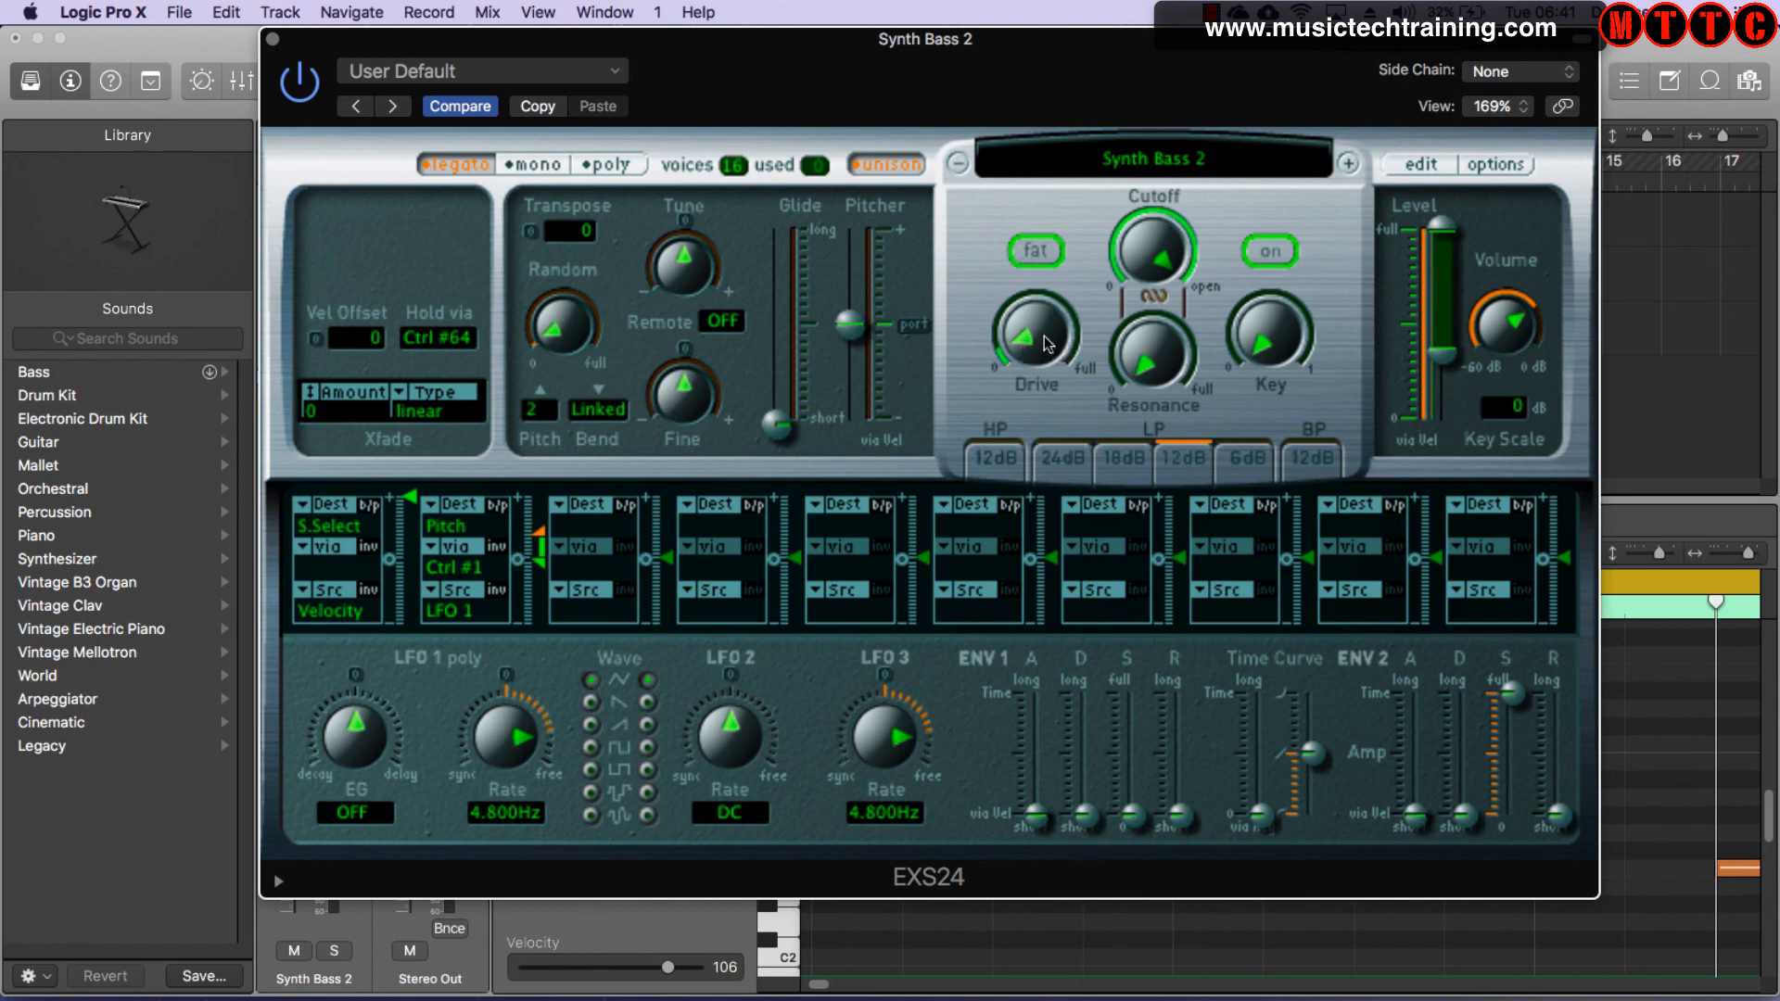
key(space)
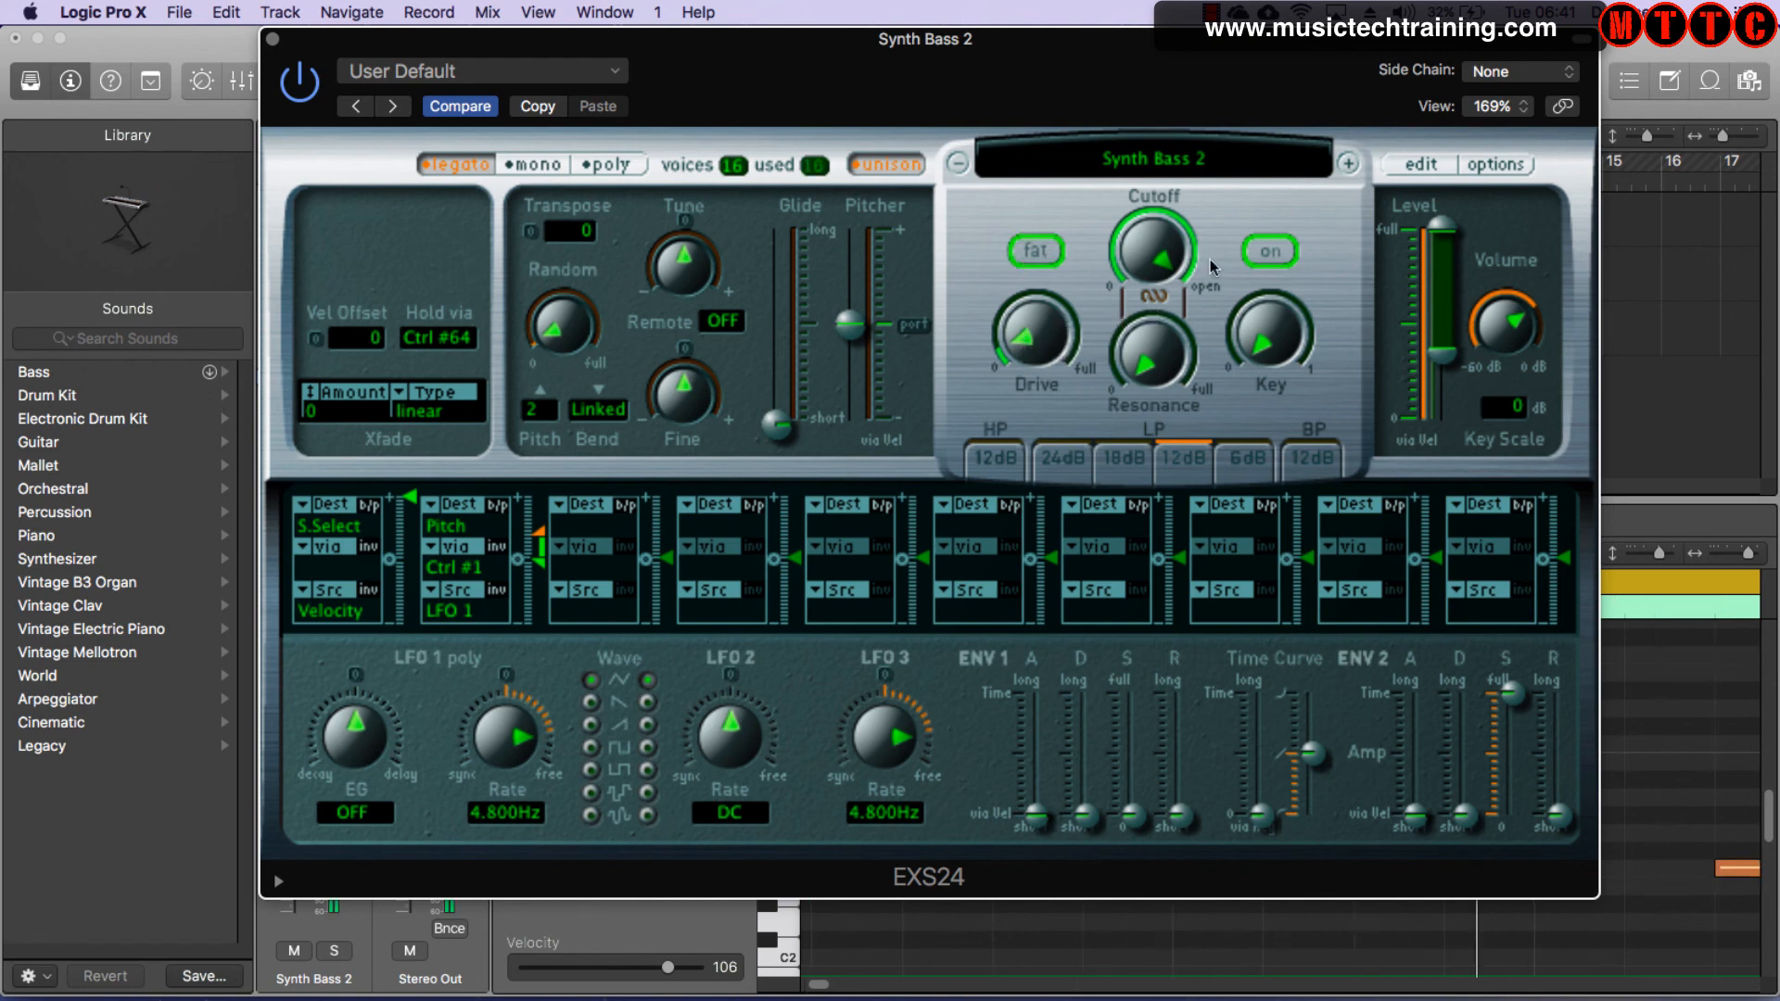
drag(1148, 250, 1170, 399)
mouse_move(1150, 242)
mouse_down()
mouse_move(1147, 258)
mouse_move(1154, 232)
mouse_up()
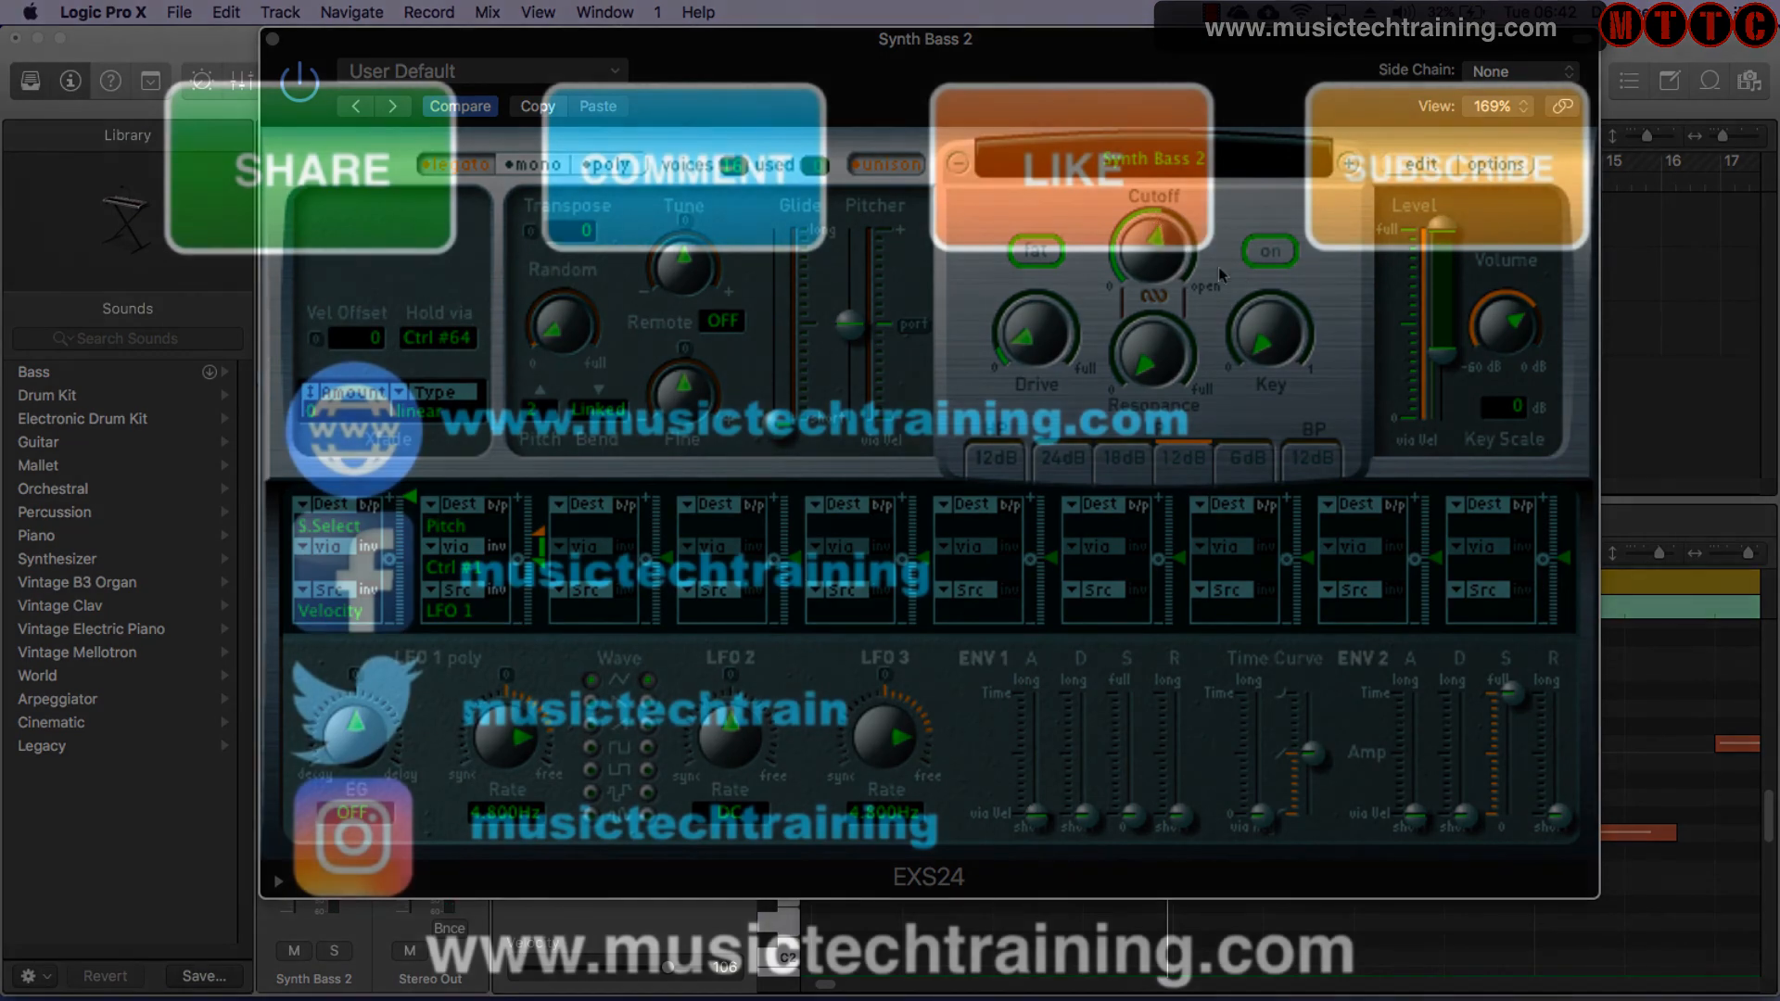